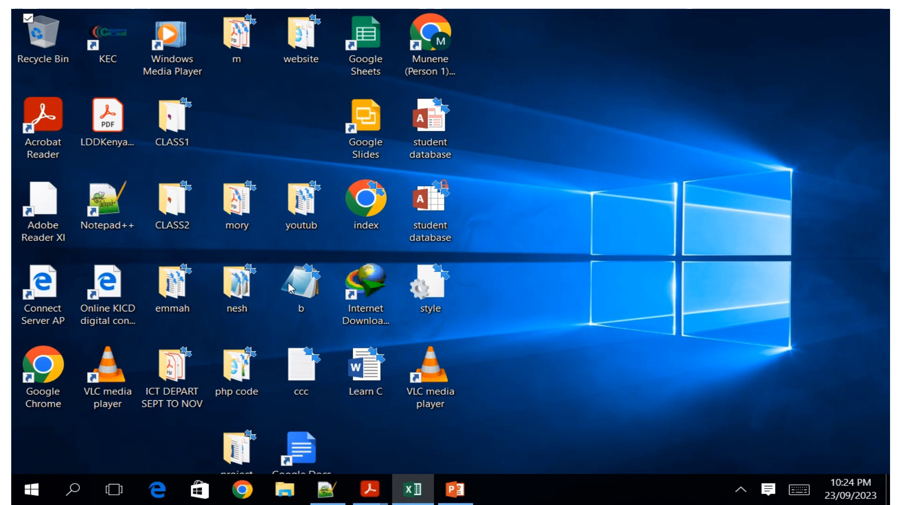
Switch to the open Excel workbook and display the Relative sheet with the pay table
{"action": "left_click", "coordinate": [411, 490]}
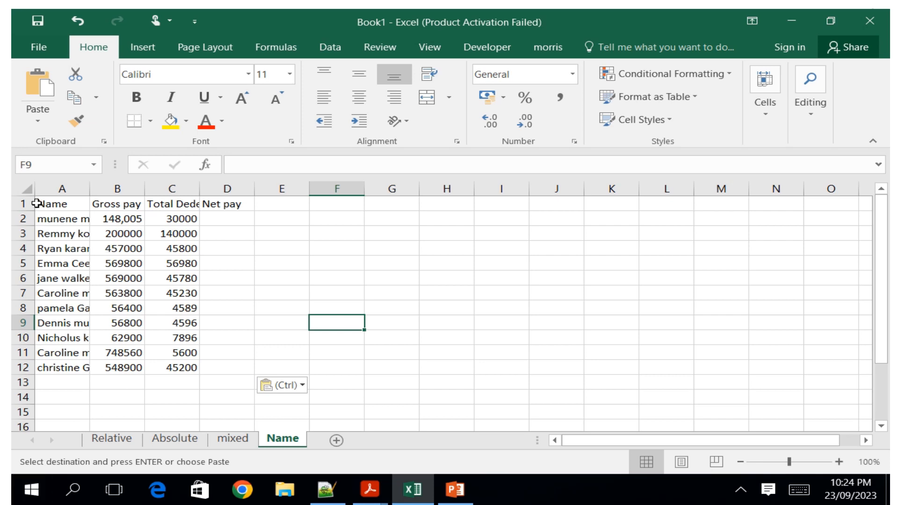
{"action": "left_click", "coordinate": [58, 203]}
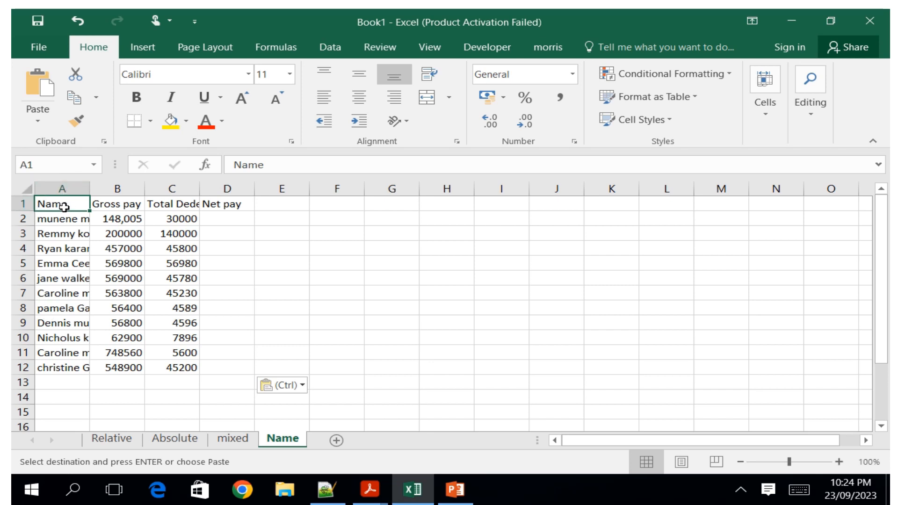
{"action": "left_click", "coordinate": [58, 221]}
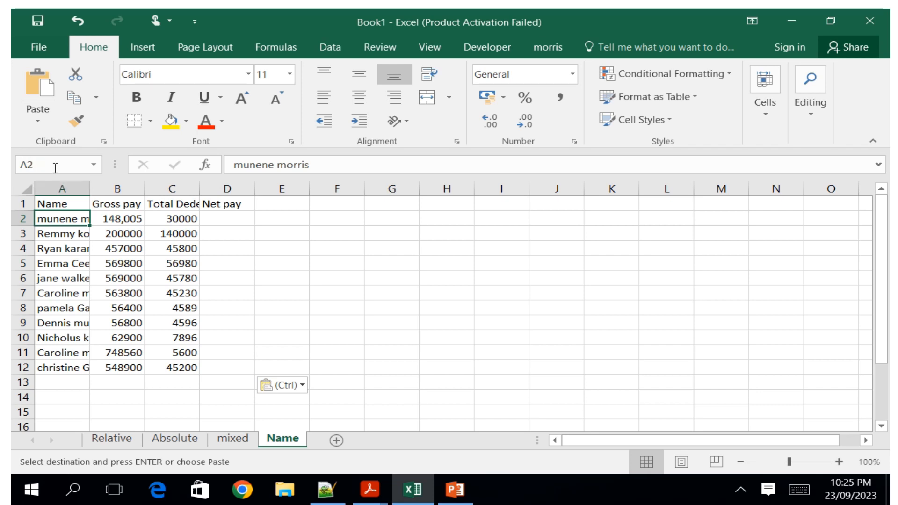
{"action": "left_click", "coordinate": [117, 234]}
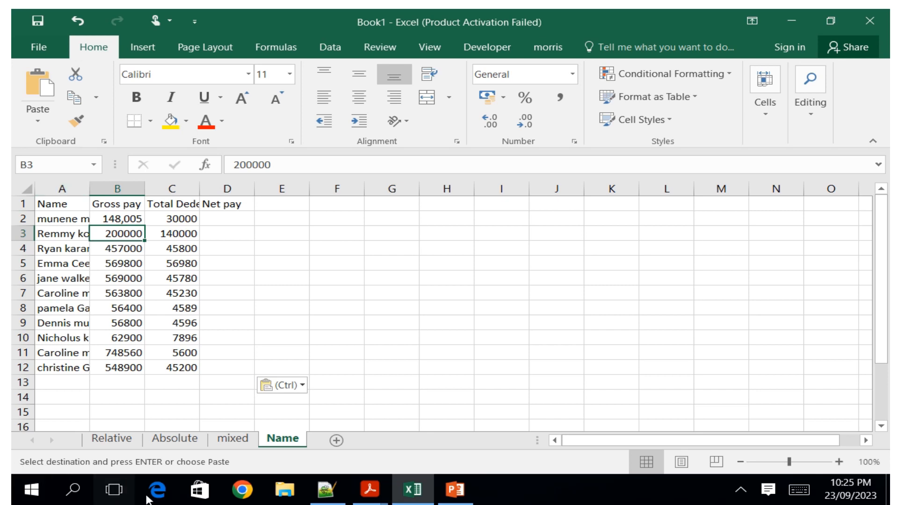
{"action": "left_click", "coordinate": [114, 439]}
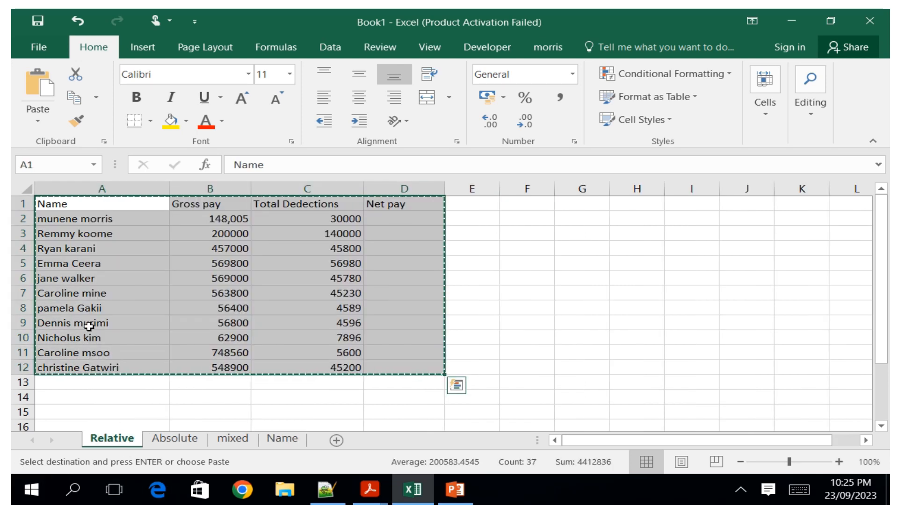
{"action": "left_click", "coordinate": [493, 298]}
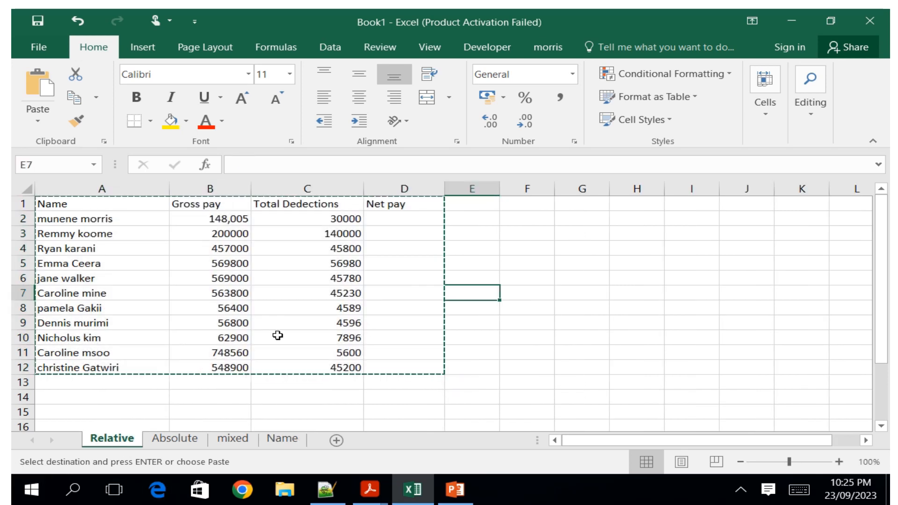
{"action": "left_click", "coordinate": [466, 393]}
{"action": "left_click", "coordinate": [344, 405]}
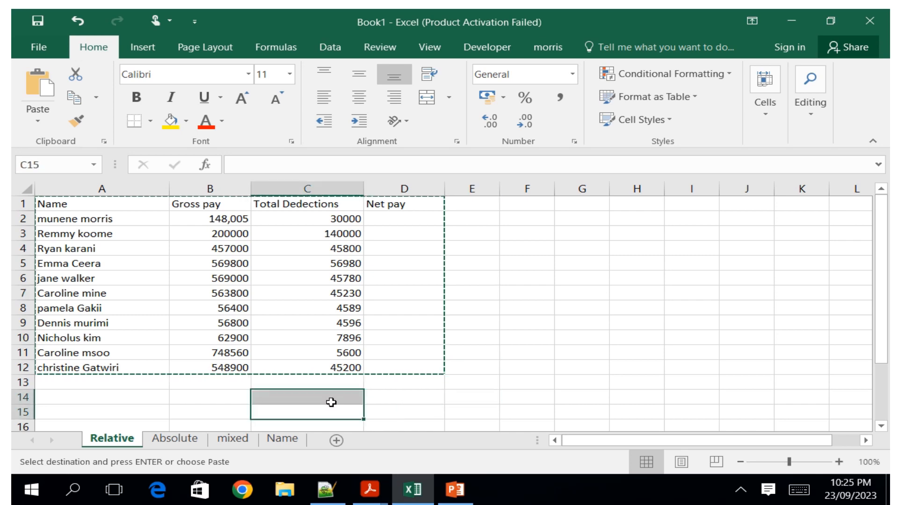
{"action": "left_click", "coordinate": [420, 398]}
{"action": "right_click", "coordinate": [420, 398]}
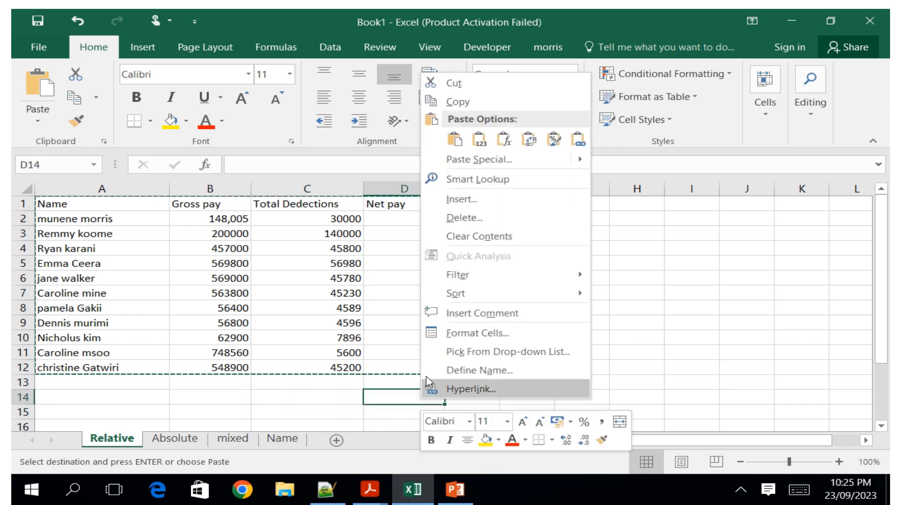
{"action": "left_click", "coordinate": [465, 103]}
{"action": "left_click", "coordinate": [505, 378]}
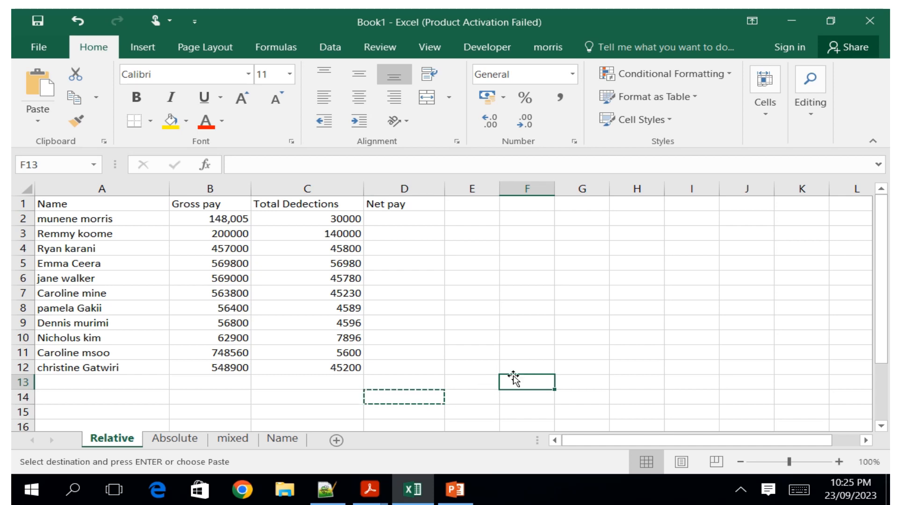
{"action": "right_click", "coordinate": [529, 386]}
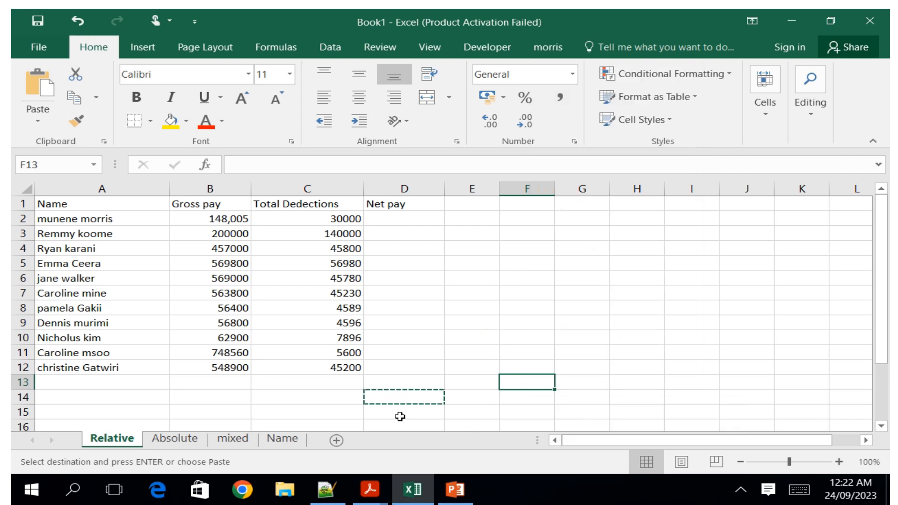
{"action": "left_click", "coordinate": [392, 395]}
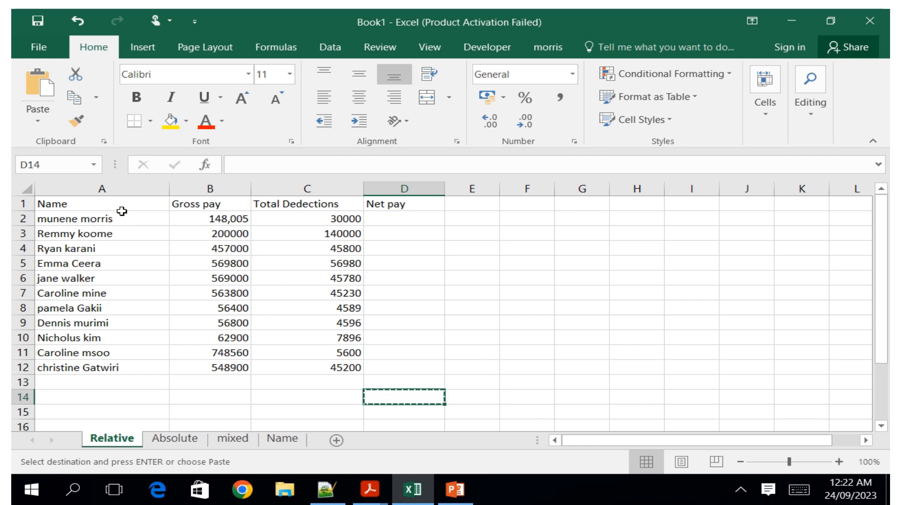
{"action": "left_click", "coordinate": [18, 204]}
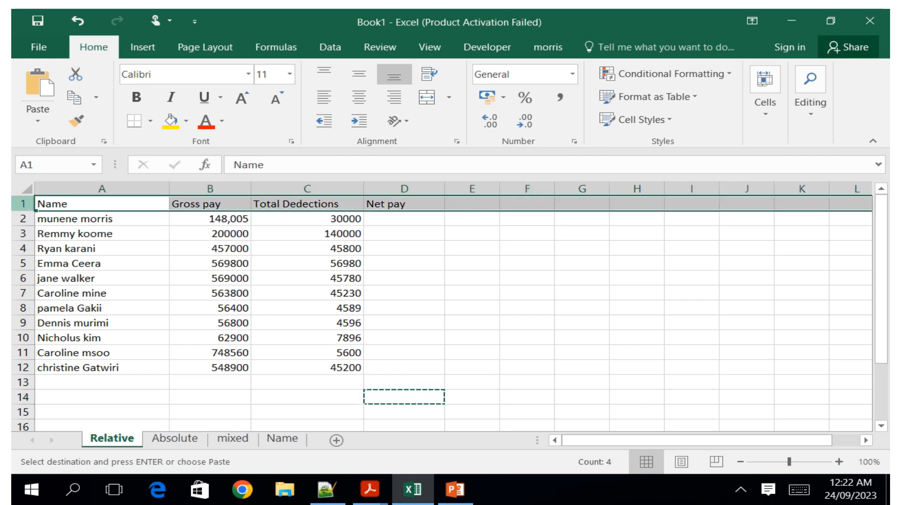
{"action": "right_click", "coordinate": [18, 205]}
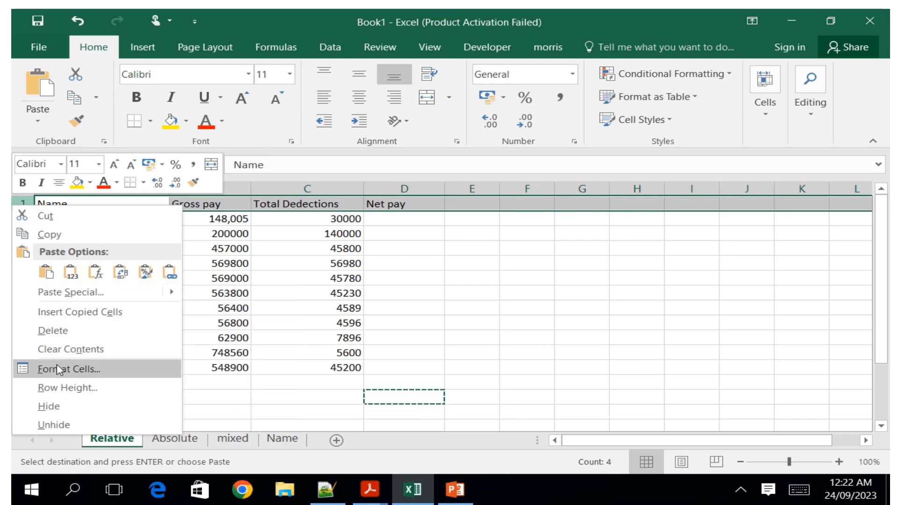
{"action": "right_click", "coordinate": [12, 199]}
{"action": "left_click", "coordinate": [340, 326]}
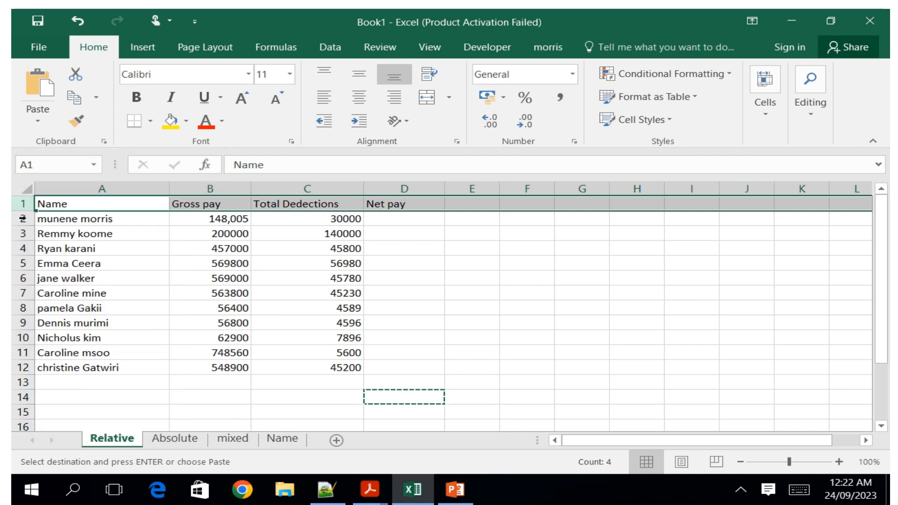
{"action": "right_click", "coordinate": [14, 206]}
{"action": "left_click", "coordinate": [361, 353]}
{"action": "right_click", "coordinate": [14, 201]}
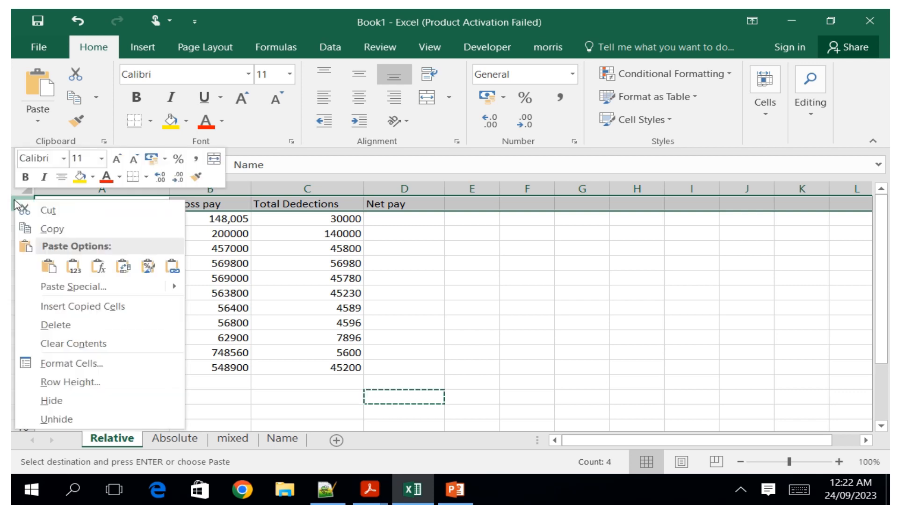
{"action": "left_click", "coordinate": [75, 304]}
{"action": "left_click", "coordinate": [699, 230]}
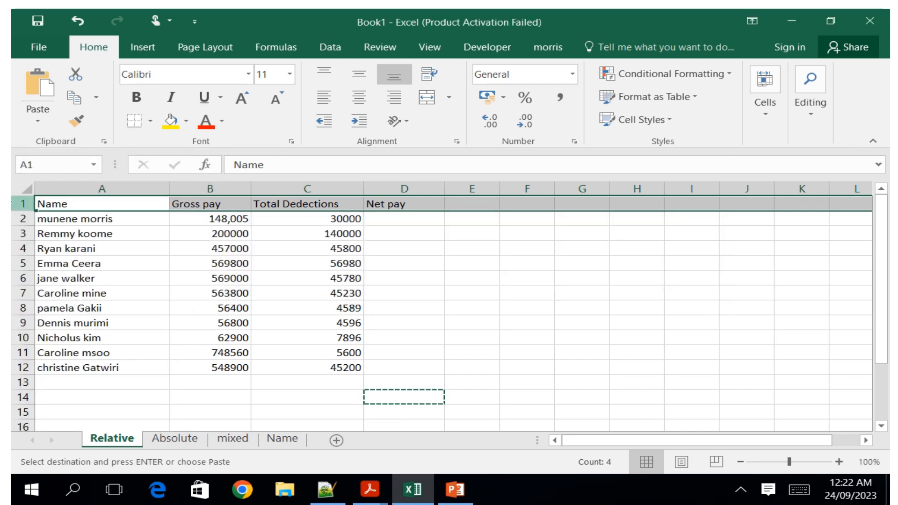
{"action": "left_click", "coordinate": [401, 278]}
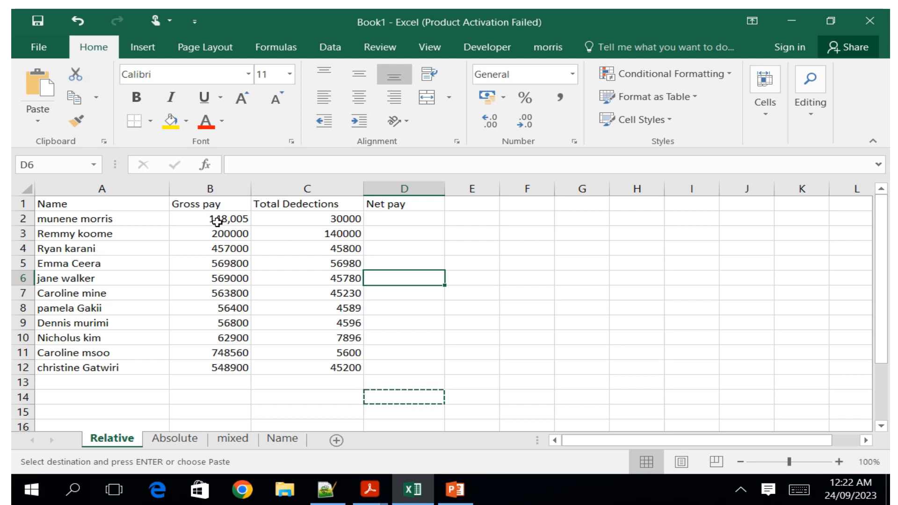
Enter the formula =B2-C2 in cell D2 to calculate the first employee's net pay
{"action": "left_click", "coordinate": [379, 218]}
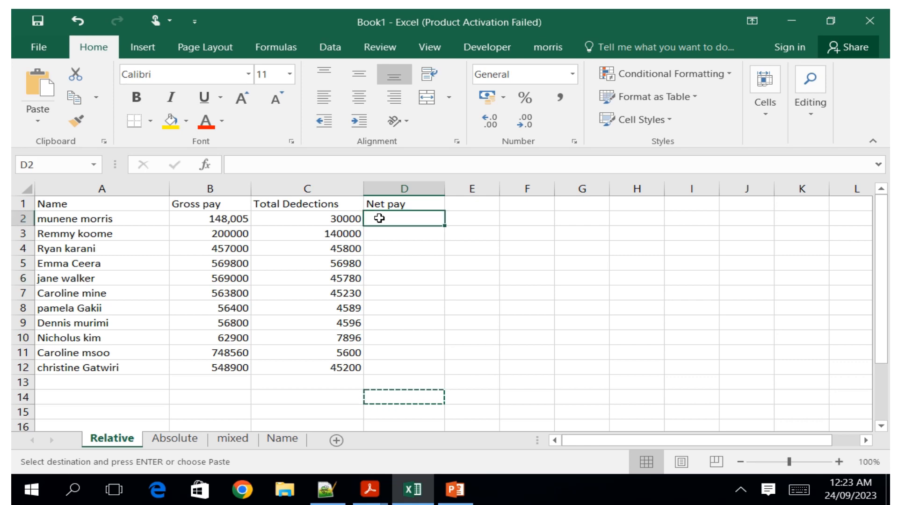
{"action": "left_click", "coordinate": [799, 489]}
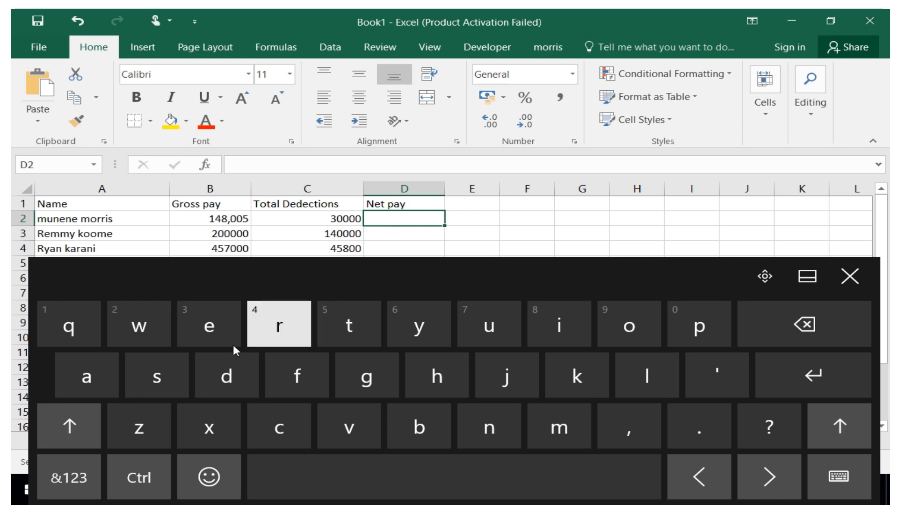
{"action": "left_click", "coordinate": [69, 477]}
{"action": "left_click", "coordinate": [419, 376]}
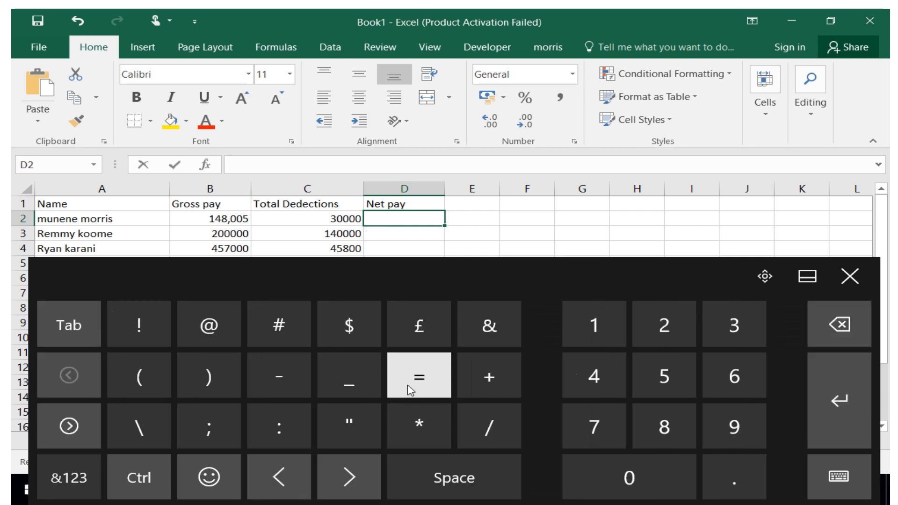
{"action": "left_click", "coordinate": [204, 221]}
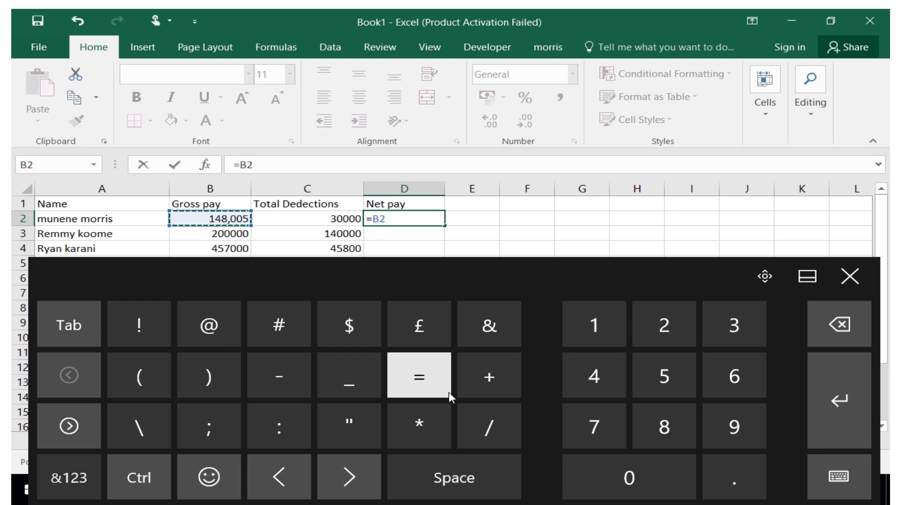
{"action": "left_click", "coordinate": [294, 392]}
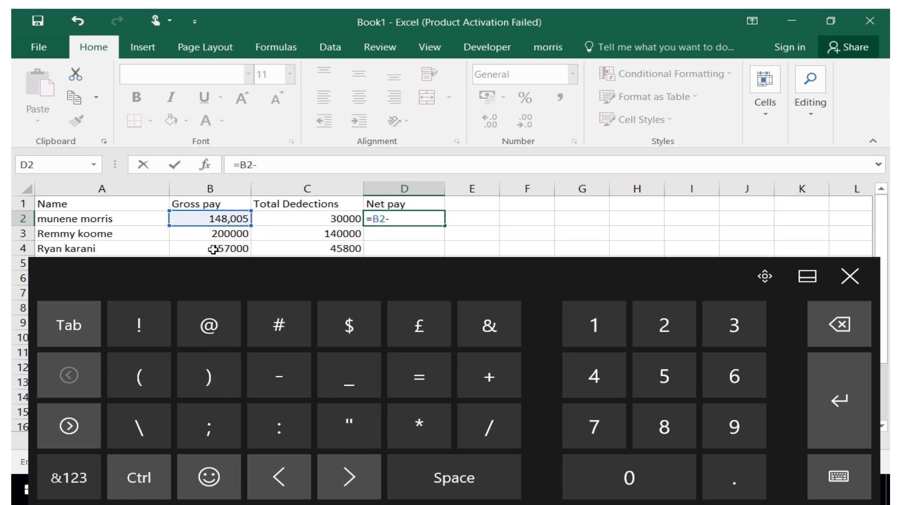
{"action": "left_click", "coordinate": [307, 217]}
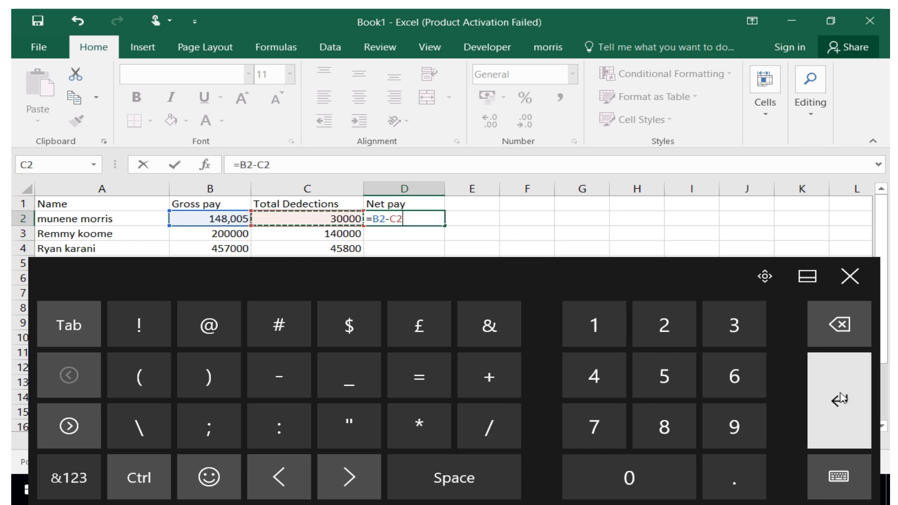
{"action": "left_click", "coordinate": [811, 385]}
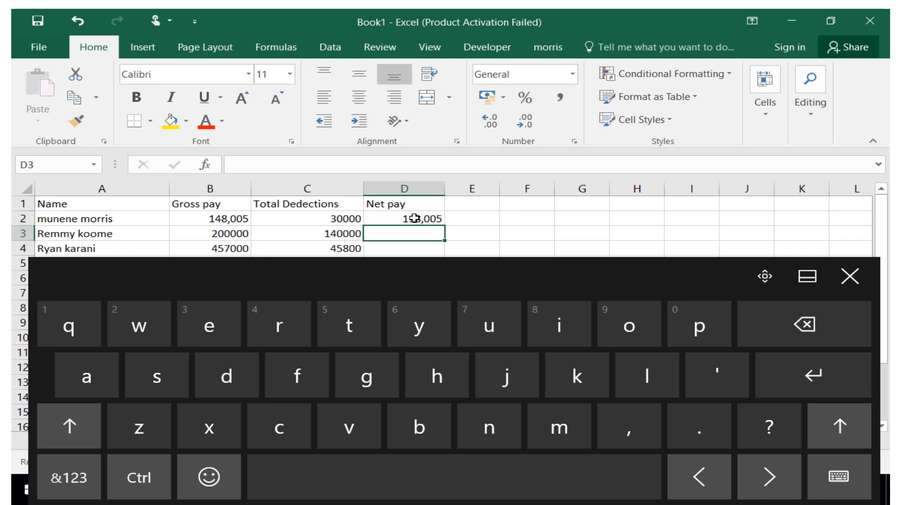
Fill the net pay formula from D2 down through D12
{"action": "left_click", "coordinate": [393, 220]}
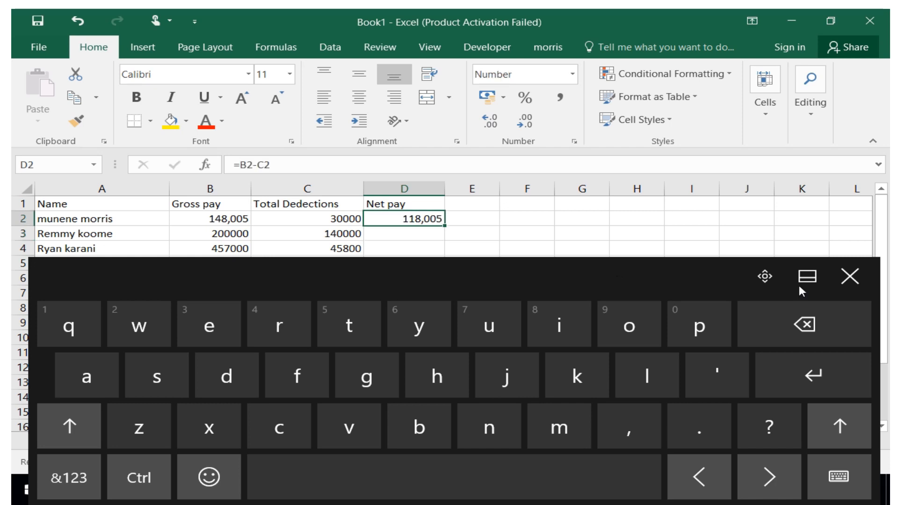
{"action": "left_click", "coordinate": [851, 279]}
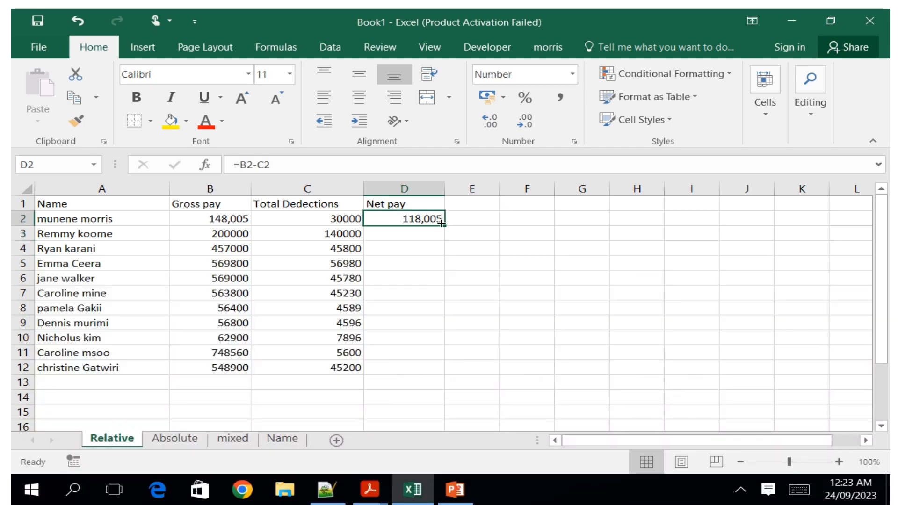
{"action": "left_click_drag", "start_coordinate": [440, 228], "coordinate": [455, 369]}
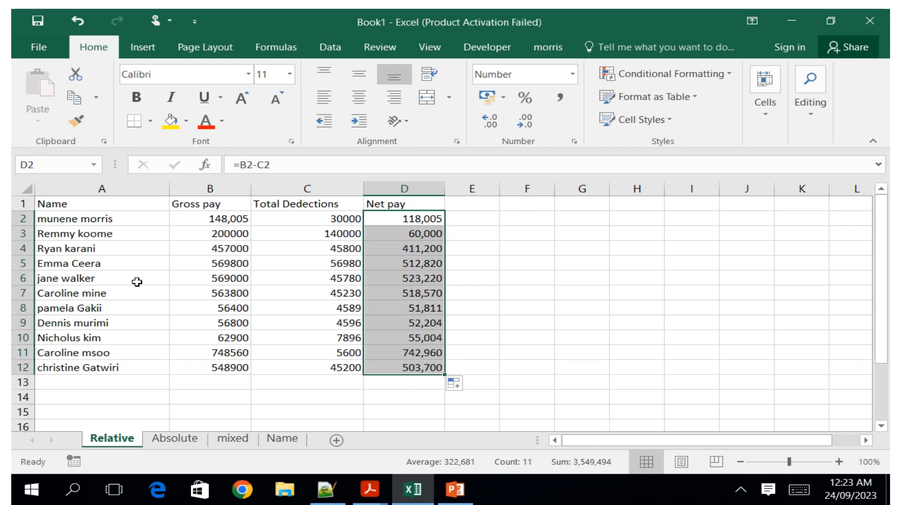
Inspect the Net pay formulas in D2, D3 and D4 to compare their relative cell references
{"action": "left_click", "coordinate": [469, 277]}
{"action": "left_click", "coordinate": [385, 220]}
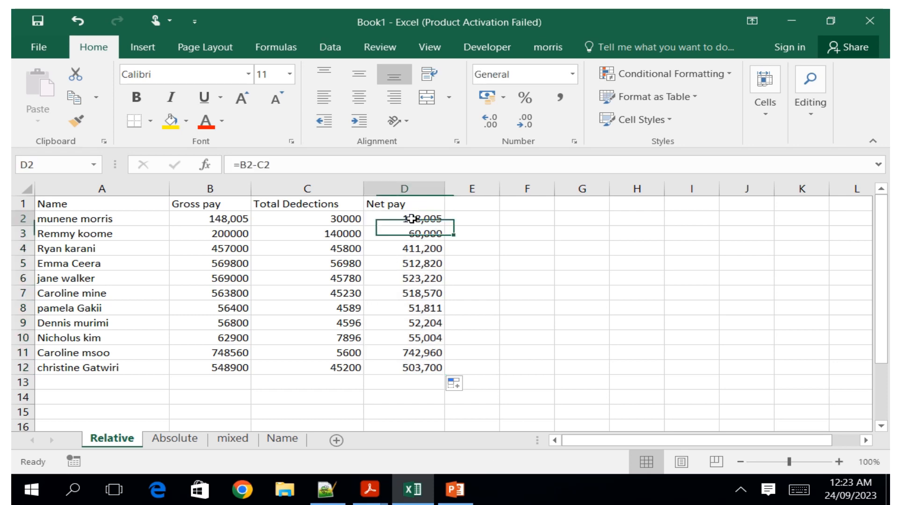
{"action": "left_click", "coordinate": [279, 44]}
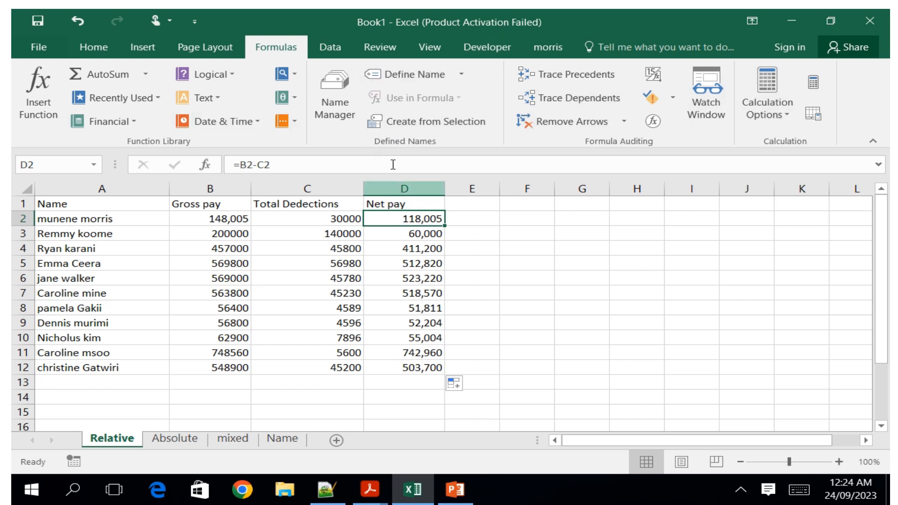
{"action": "double_click", "coordinate": [410, 219]}
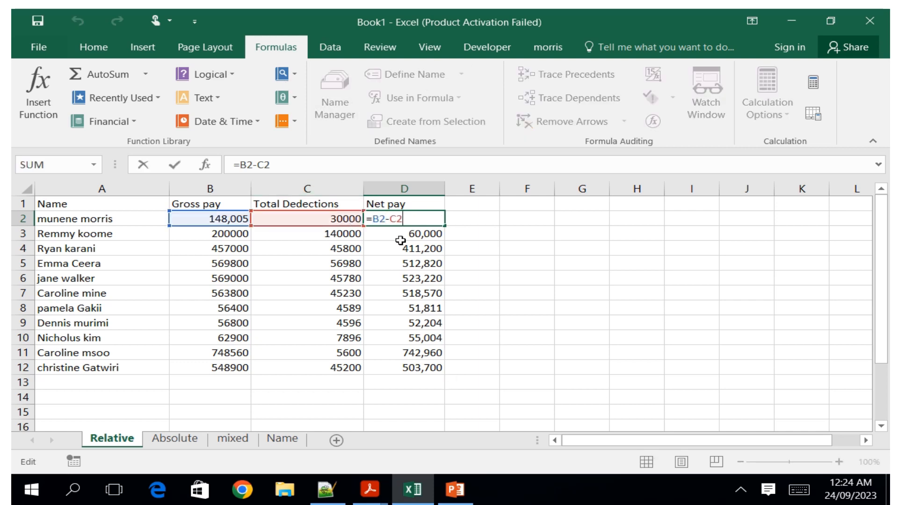
{"action": "double_click", "coordinate": [398, 234]}
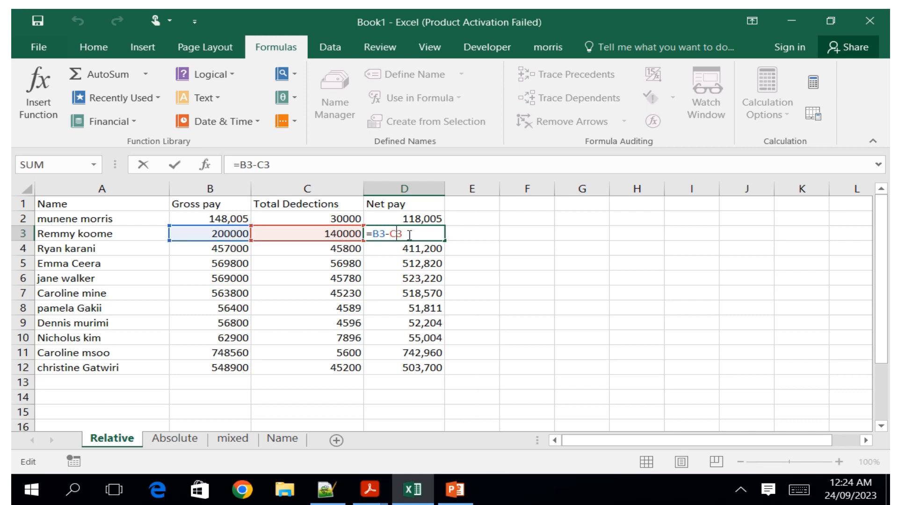
{"action": "double_click", "coordinate": [410, 249]}
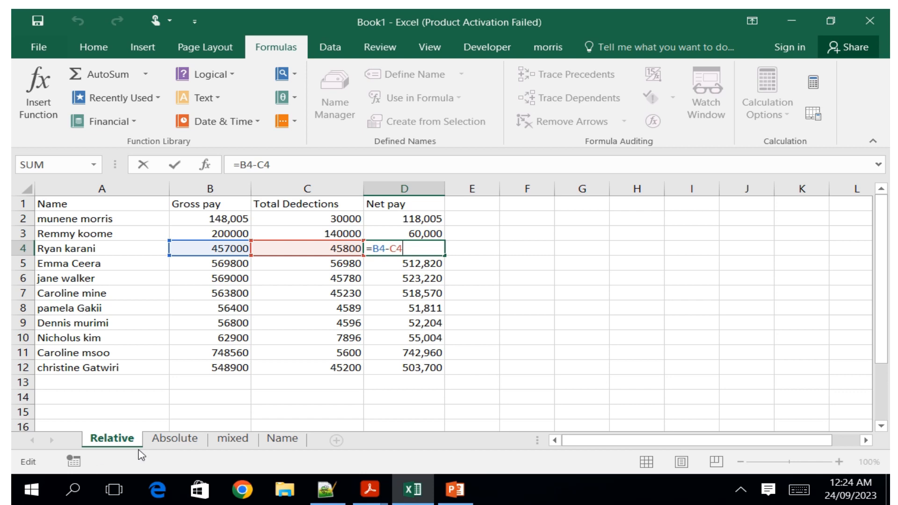
Open the Absolute sheet and select cell C2 for the first percentage score
{"action": "left_click", "coordinate": [181, 440]}
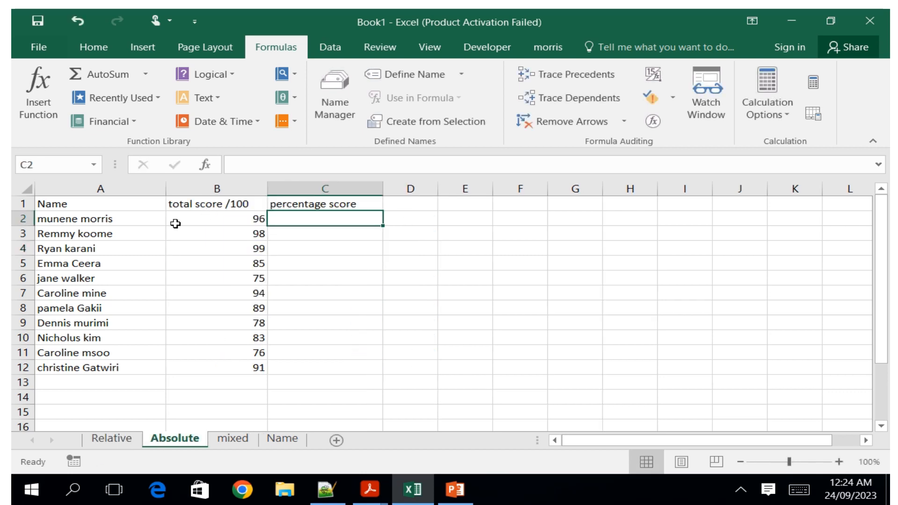
{"action": "left_click", "coordinate": [206, 222]}
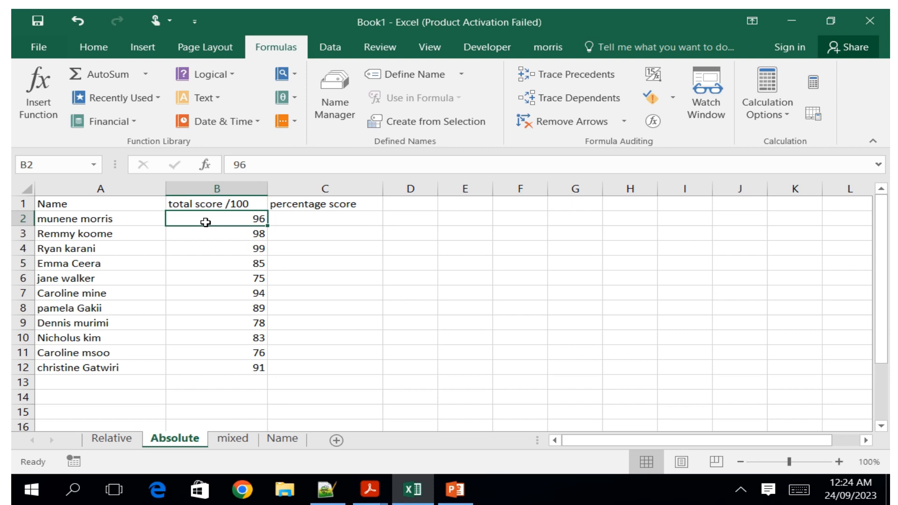
{"action": "left_click", "coordinate": [311, 216]}
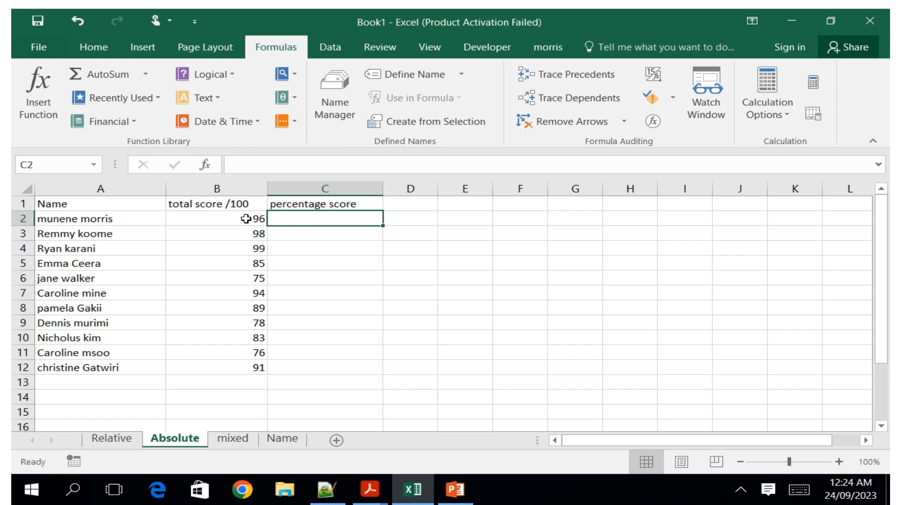
Enter the formula =B2/100*100 in cell C2 to calculate the first percentage score
{"action": "left_click", "coordinate": [798, 489]}
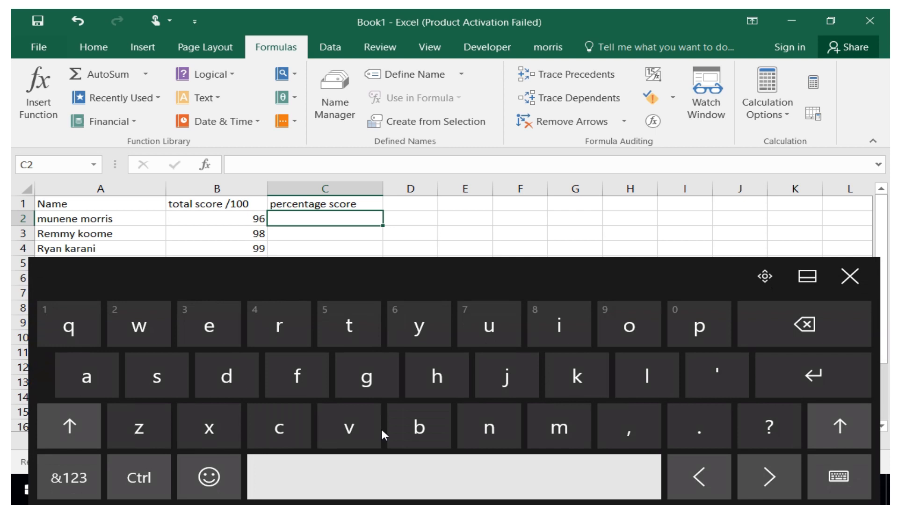
{"action": "left_click", "coordinate": [52, 479]}
{"action": "left_click", "coordinate": [407, 387]}
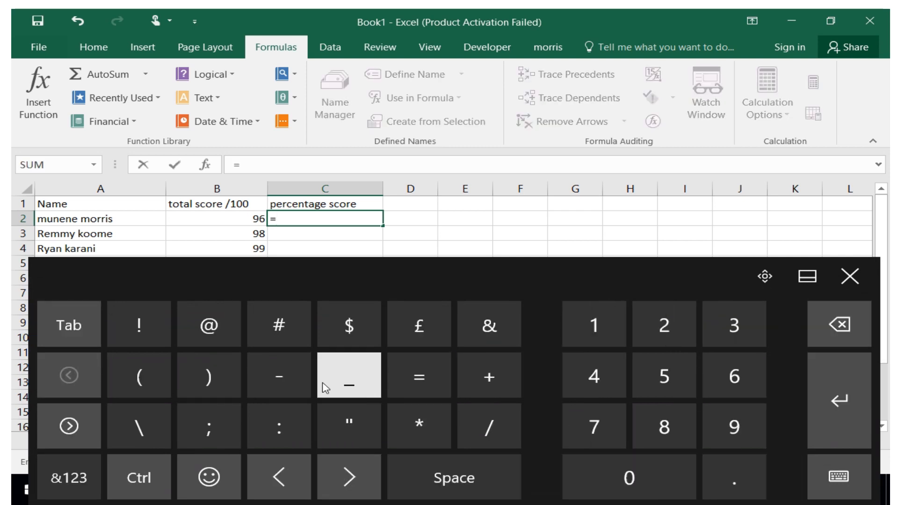
{"action": "left_click", "coordinate": [219, 218]}
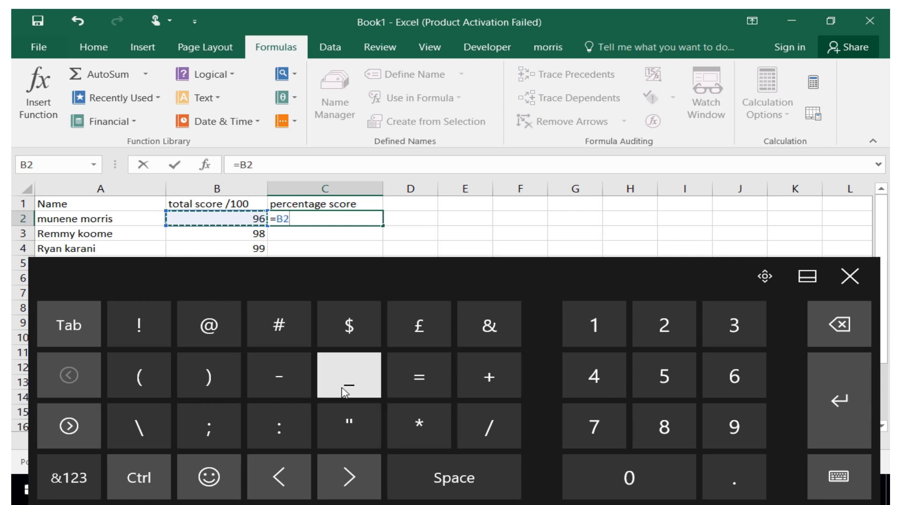
{"action": "left_click", "coordinate": [485, 425]}
{"action": "left_click", "coordinate": [69, 480]}
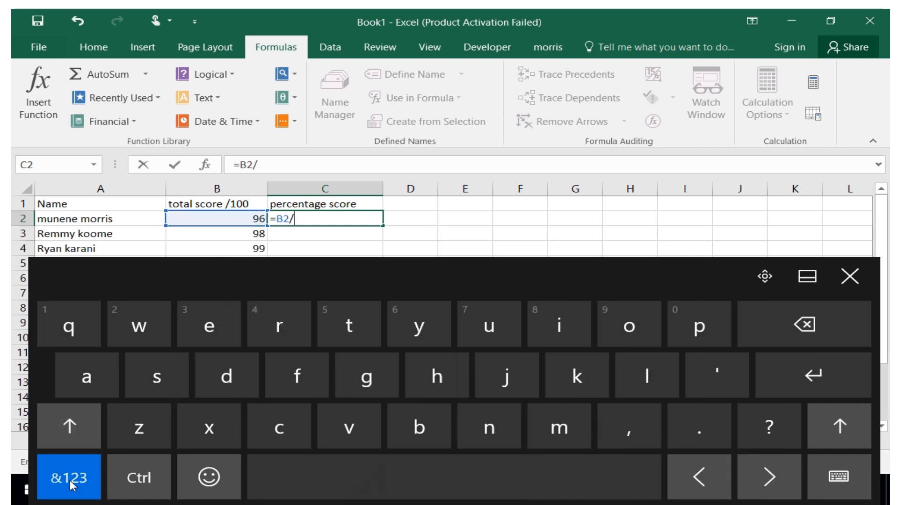
{"action": "left_click", "coordinate": [71, 486]}
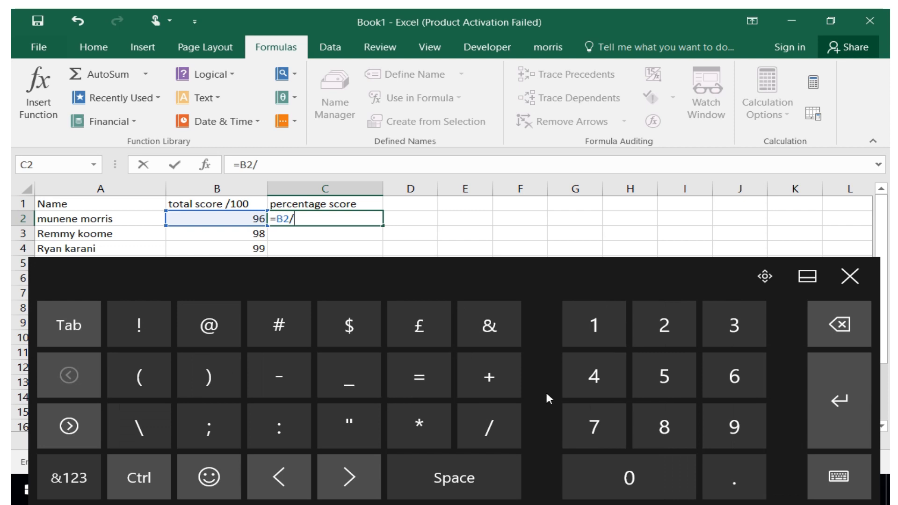
{"action": "left_click", "coordinate": [596, 333]}
{"action": "left_click", "coordinate": [610, 474]}
{"action": "left_click", "coordinate": [611, 474]}
{"action": "left_click", "coordinate": [419, 426]}
{"action": "left_click", "coordinate": [590, 346]}
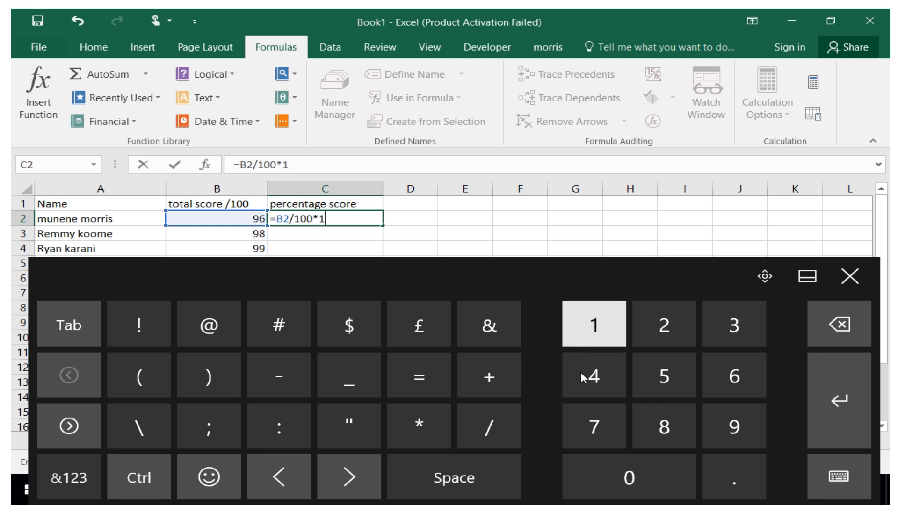
{"action": "left_click", "coordinate": [604, 477]}
{"action": "left_click", "coordinate": [604, 477]}
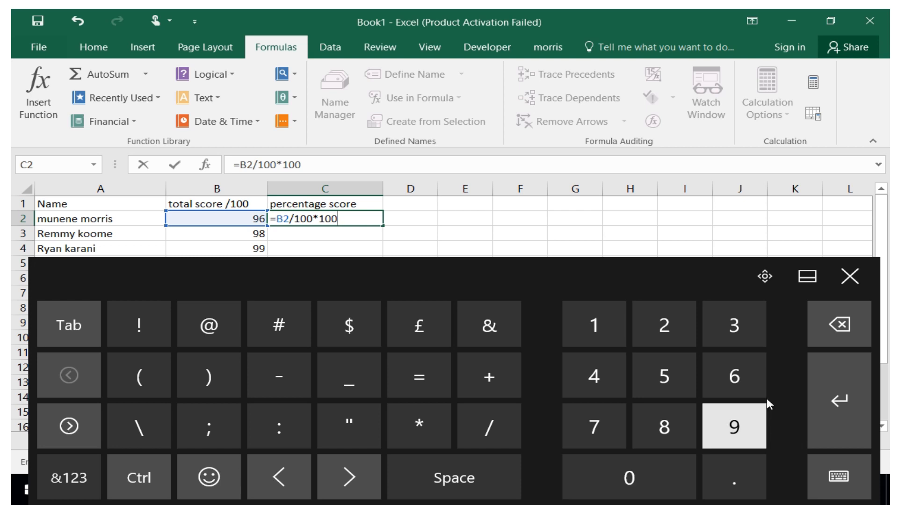
{"action": "left_click", "coordinate": [834, 401]}
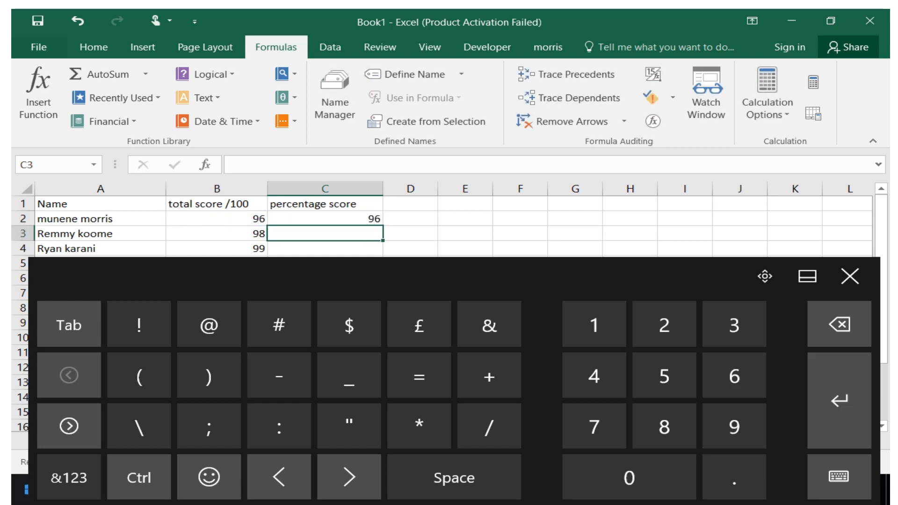
Insert a blank row above the header row and another between the headers and the first student's row
{"action": "left_click", "coordinate": [17, 205]}
{"action": "right_click", "coordinate": [21, 210]}
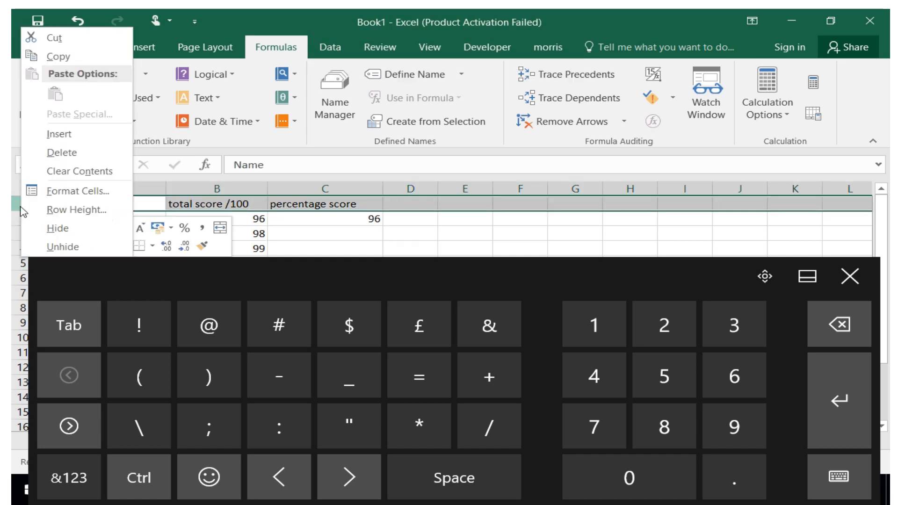
{"action": "left_click", "coordinate": [59, 134]}
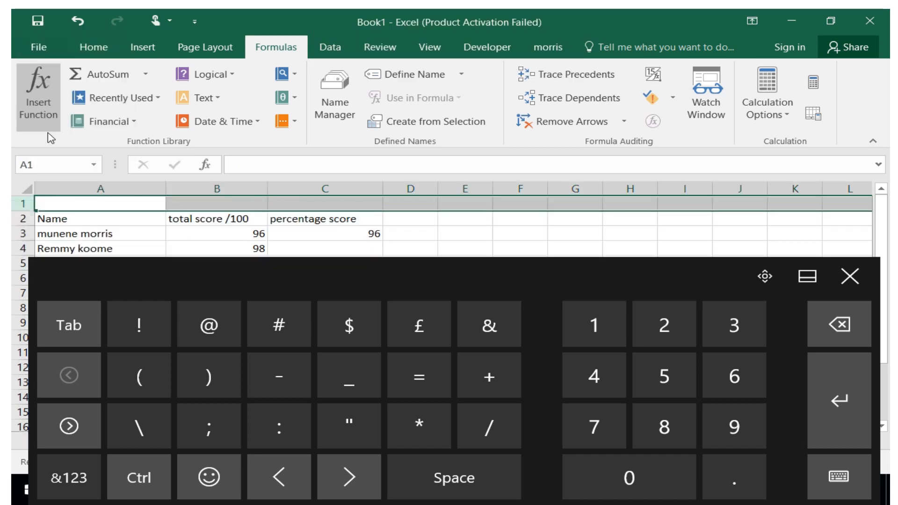
{"action": "left_click", "coordinate": [23, 233]}
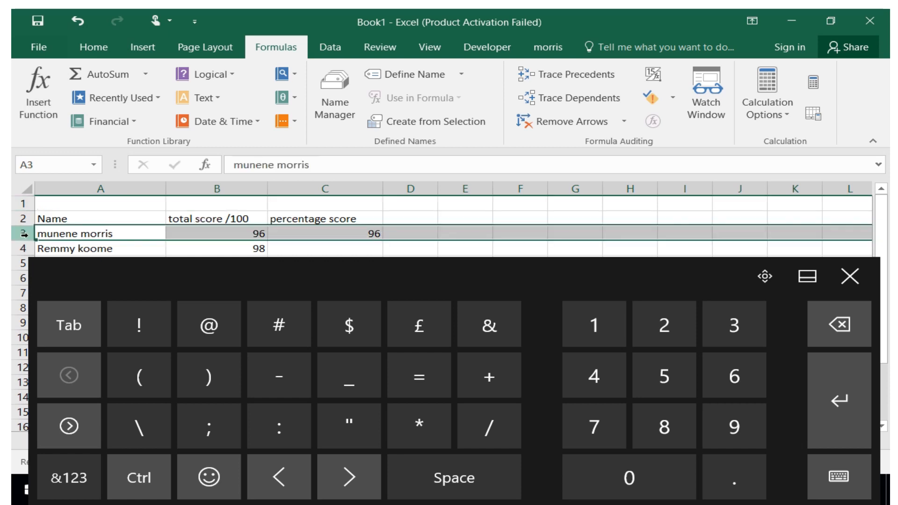
{"action": "right_click", "coordinate": [23, 234]}
{"action": "left_click", "coordinate": [25, 132]}
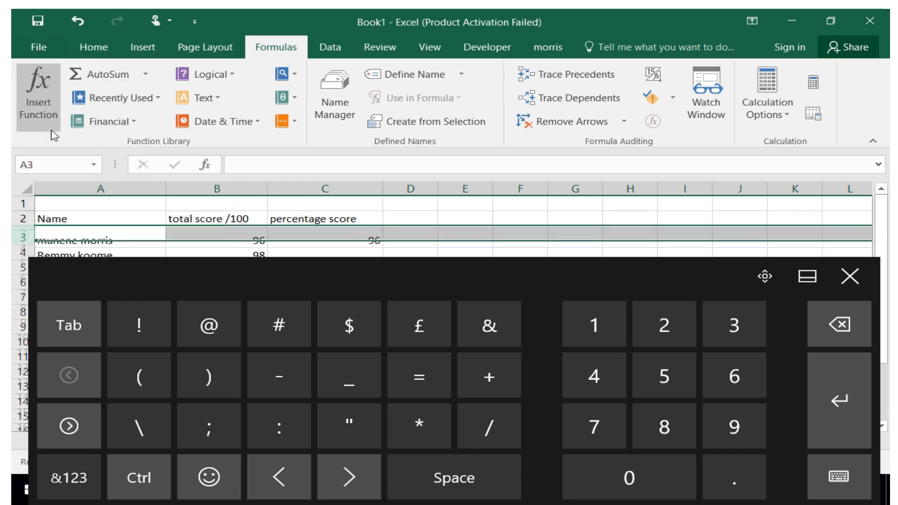
{"action": "left_click", "coordinate": [856, 280]}
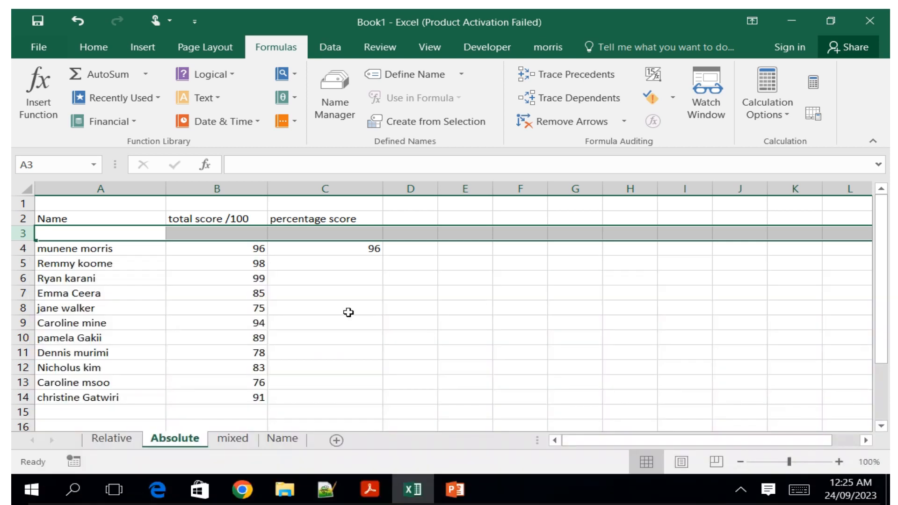
Enter 100 in cell B3 under the total score header
{"action": "left_click", "coordinate": [211, 233]}
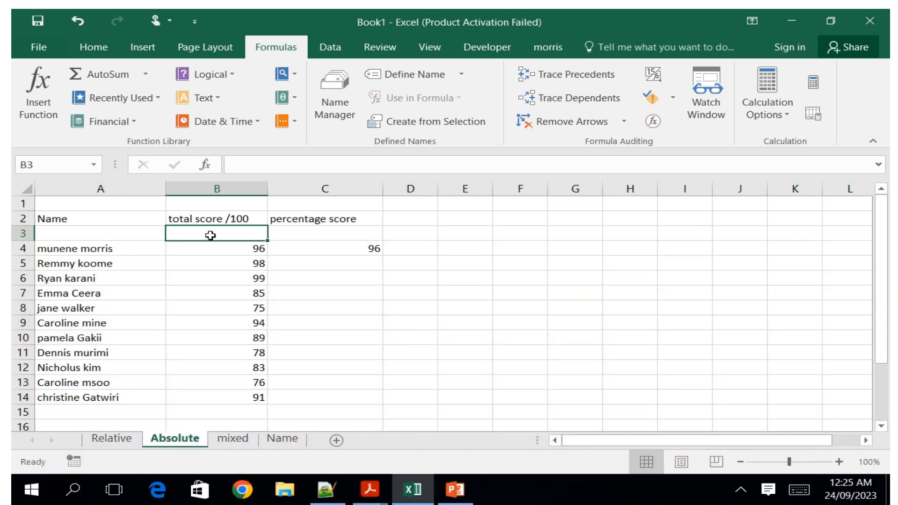
{"action": "left_click", "coordinate": [799, 490]}
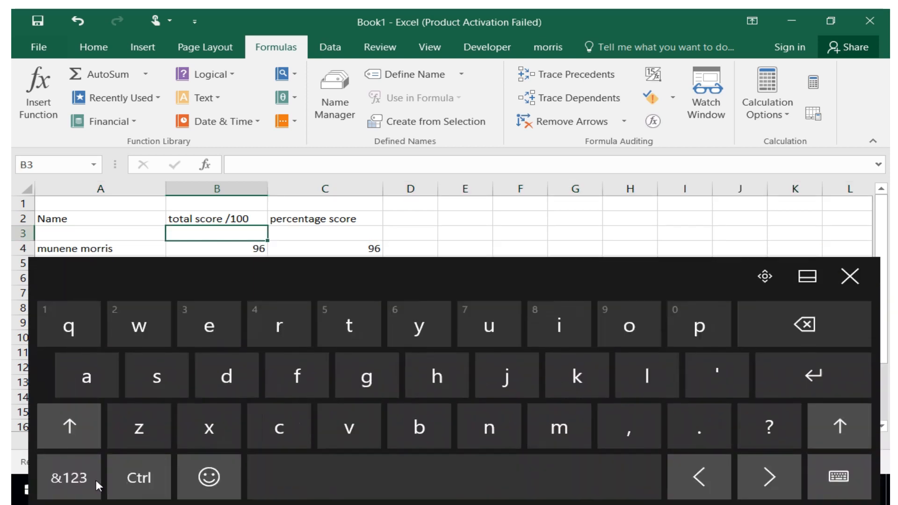
{"action": "left_click", "coordinate": [56, 487]}
{"action": "left_click", "coordinate": [622, 320]}
{"action": "left_click", "coordinate": [626, 491]}
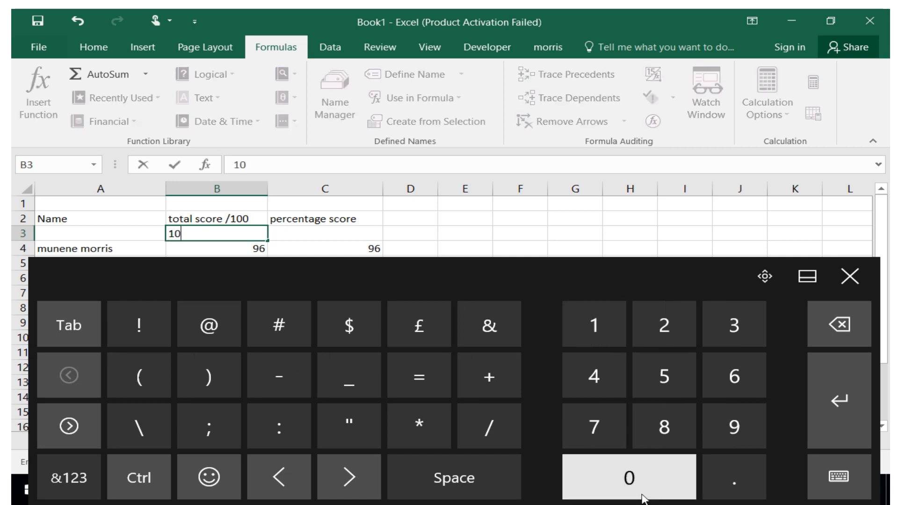
{"action": "left_click", "coordinate": [625, 491]}
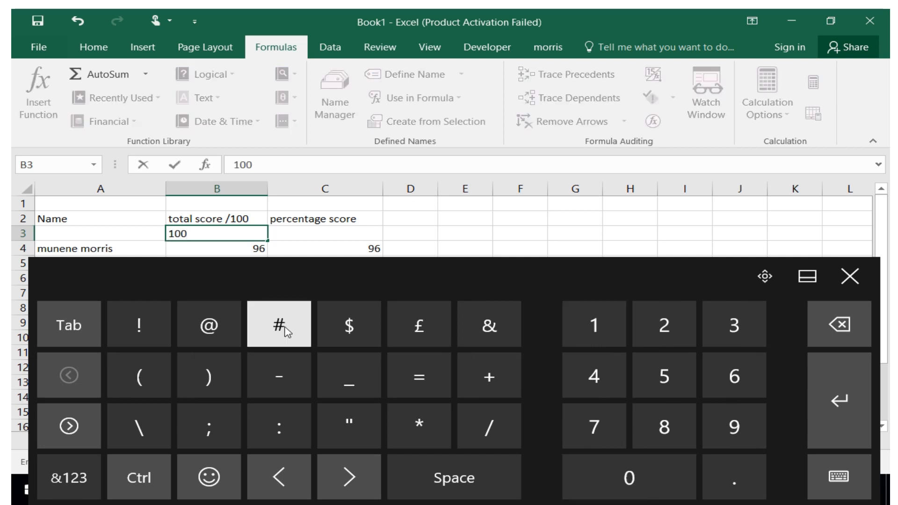
{"action": "left_click", "coordinate": [816, 411]}
{"action": "left_click", "coordinate": [850, 276]}
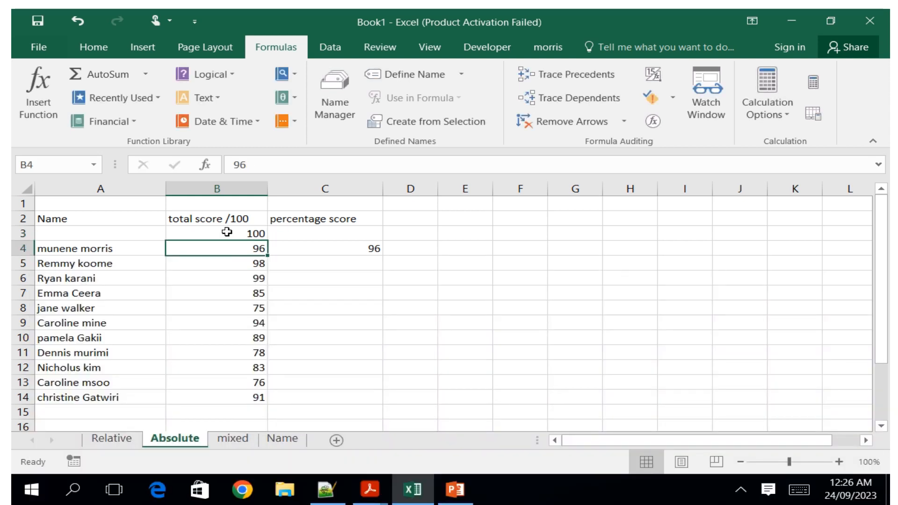
Edit the percentage formula in C4 to =B4/B3*100, replacing the typed divisor with a reference to B3
{"action": "double_click", "coordinate": [346, 245]}
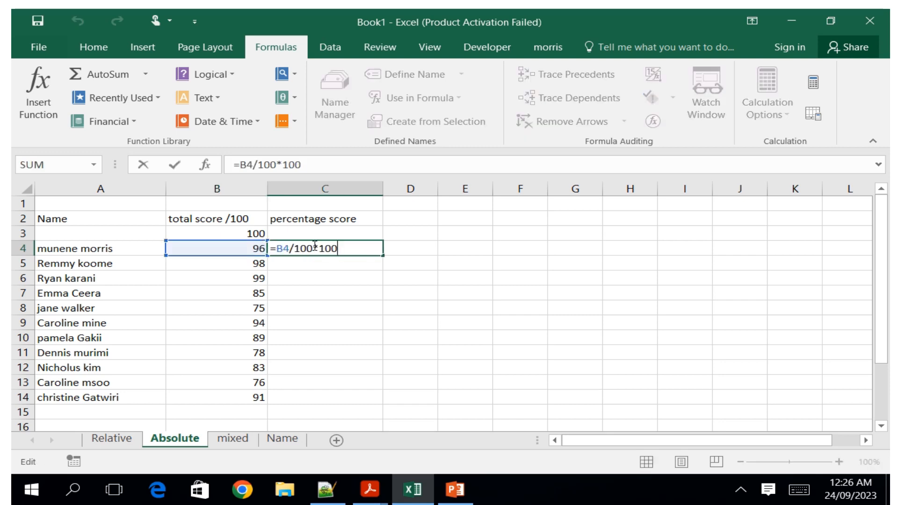
{"action": "left_click", "coordinate": [799, 489]}
{"action": "left_click", "coordinate": [759, 327]}
{"action": "left_click", "coordinate": [759, 328]}
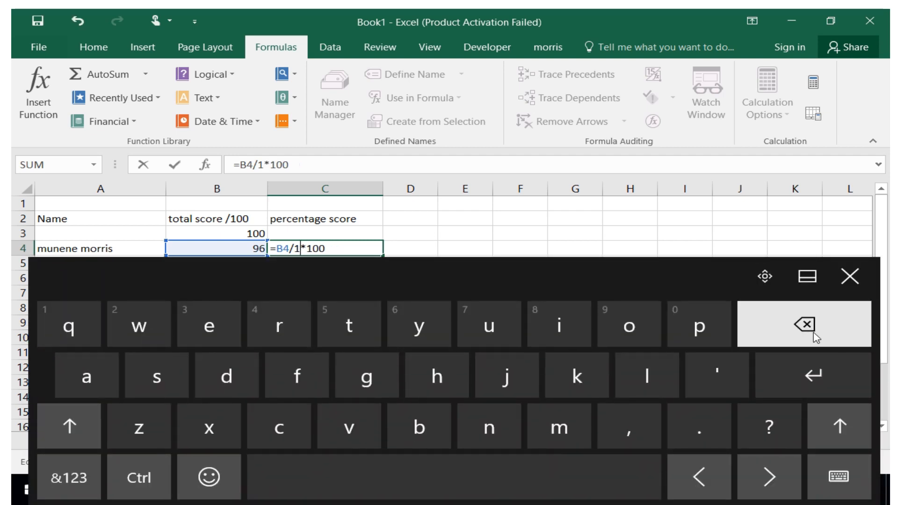
{"action": "left_click", "coordinate": [759, 328]}
{"action": "left_click", "coordinate": [255, 232]}
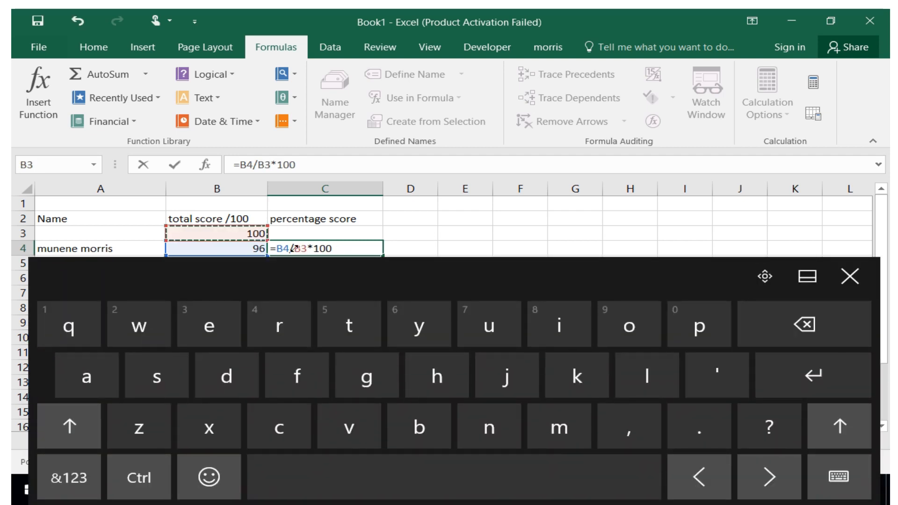
{"action": "left_click", "coordinate": [819, 384]}
{"action": "left_click", "coordinate": [847, 277]}
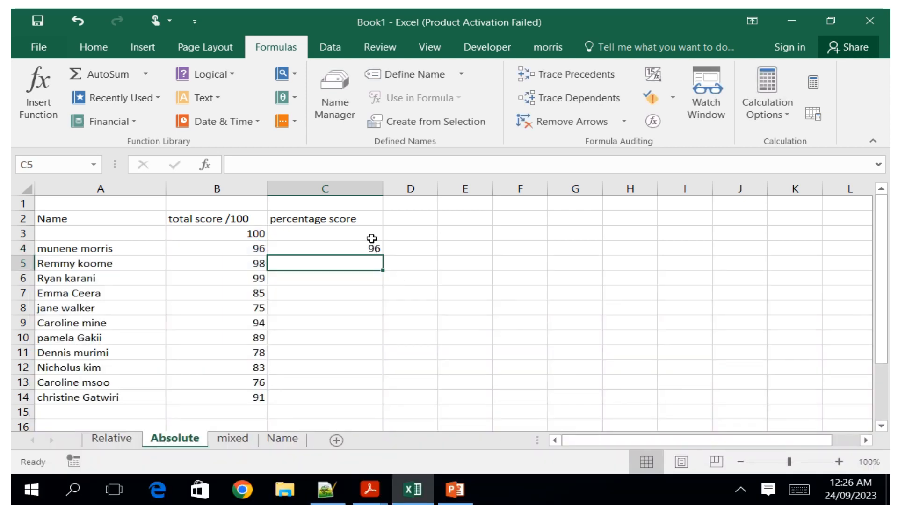
Fill the percentage formula from C4 down through C14 and inspect the cell references in C5
{"action": "left_click", "coordinate": [358, 248]}
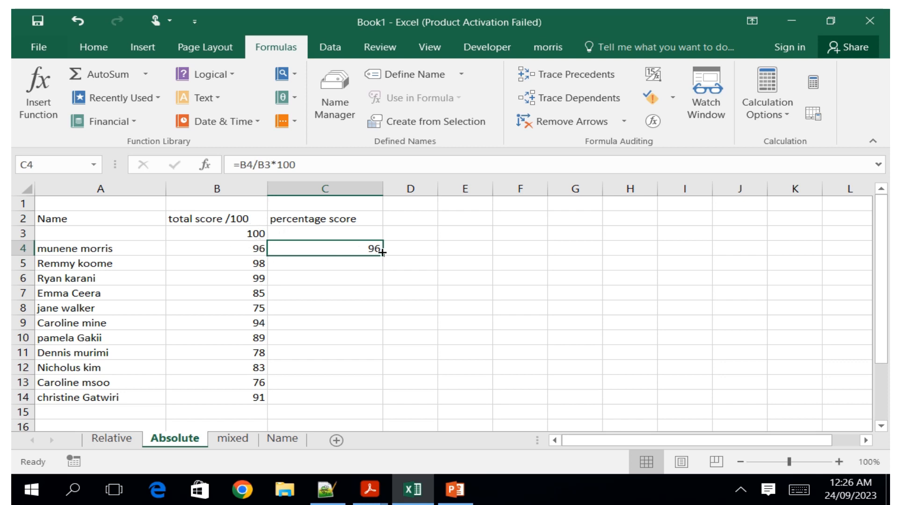
{"action": "left_click_drag", "start_coordinate": [383, 256], "coordinate": [392, 400]}
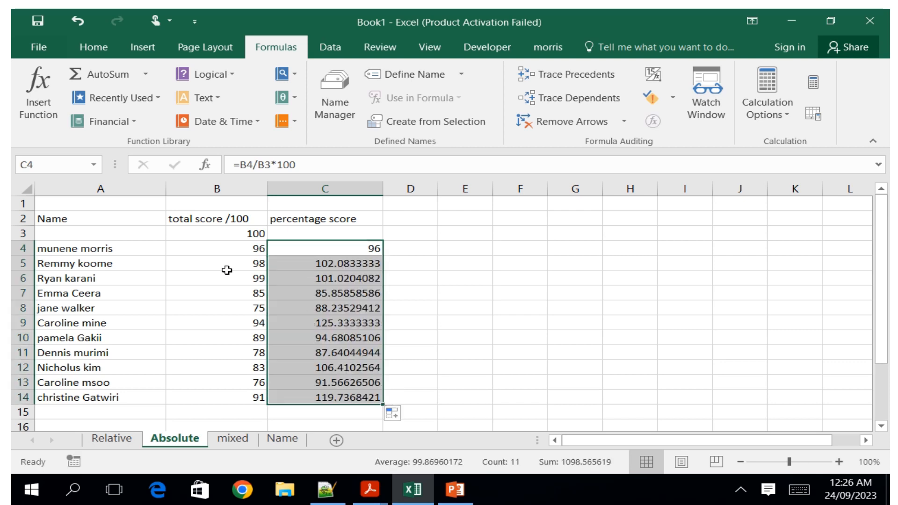
{"action": "double_click", "coordinate": [293, 267]}
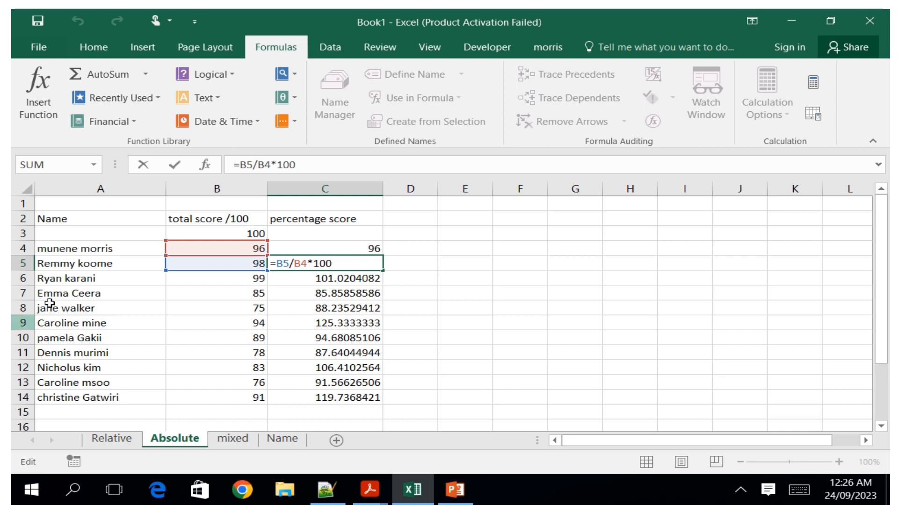
{"action": "left_click", "coordinate": [246, 233]}
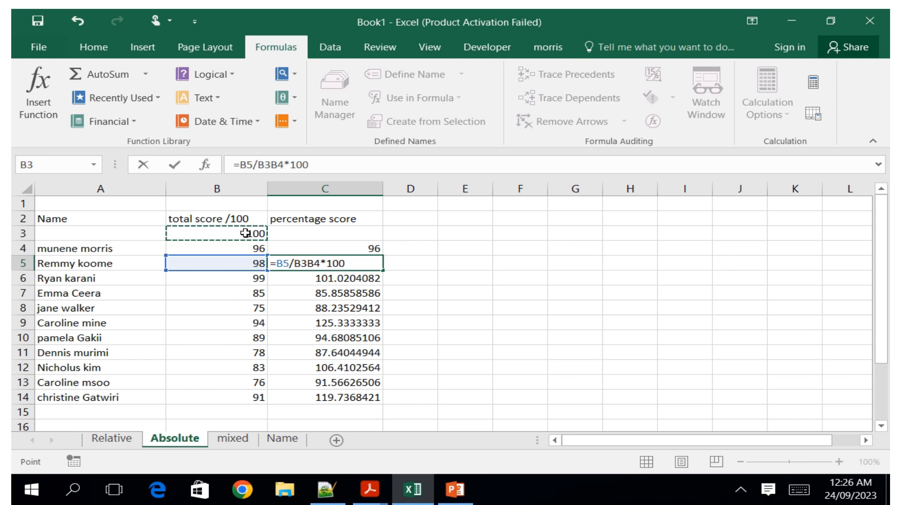
{"action": "left_click", "coordinate": [83, 18]}
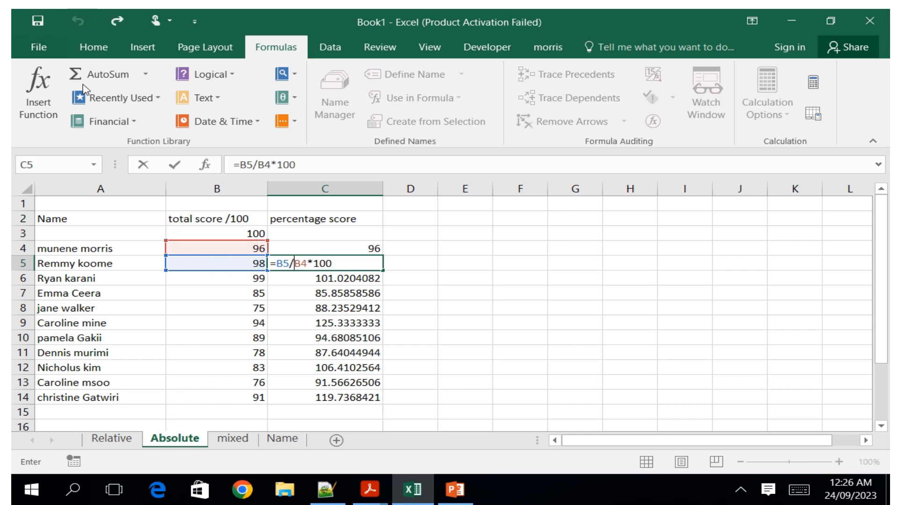
{"action": "left_click", "coordinate": [349, 335]}
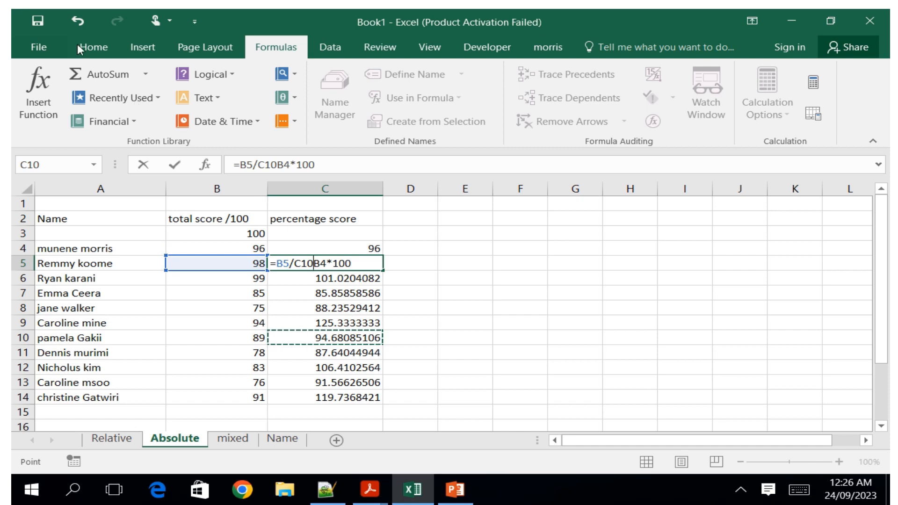
{"action": "left_click", "coordinate": [77, 21]}
{"action": "left_click", "coordinate": [501, 395]}
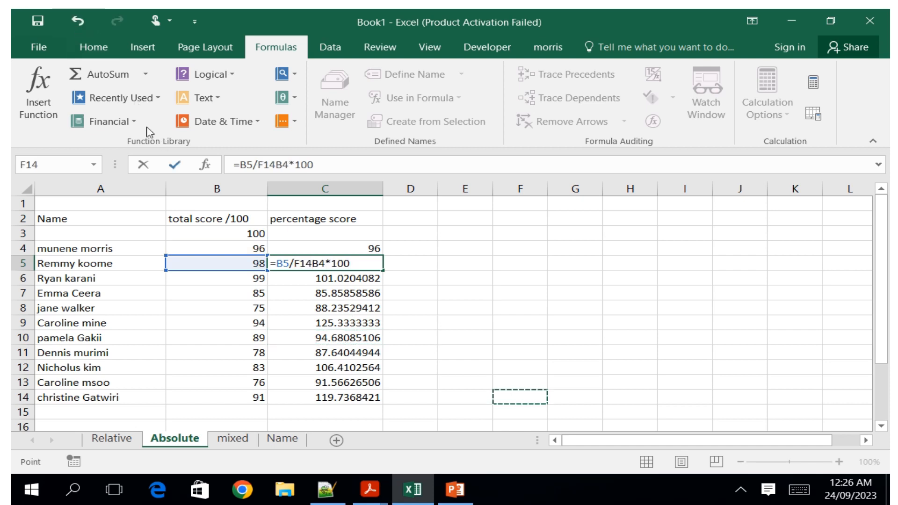
{"action": "left_click", "coordinate": [78, 21]}
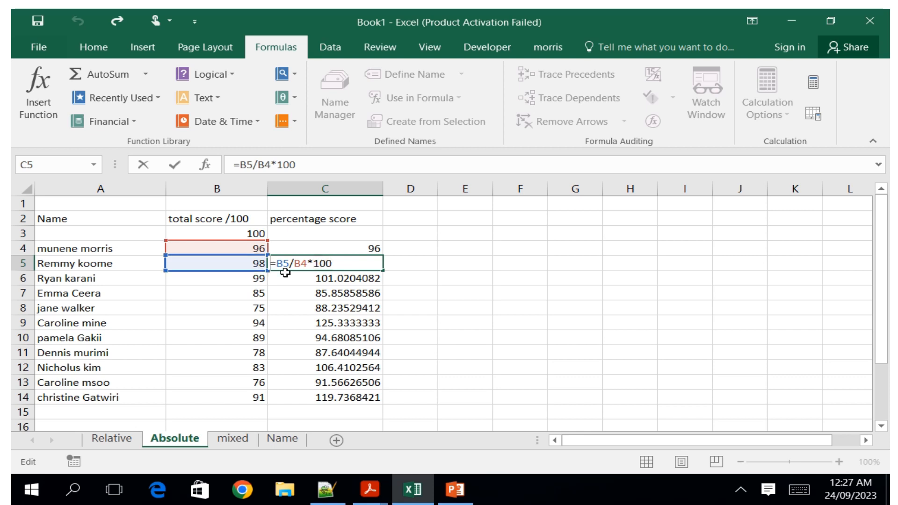
{"action": "left_click", "coordinate": [794, 491]}
{"action": "key", "text": "Return"}
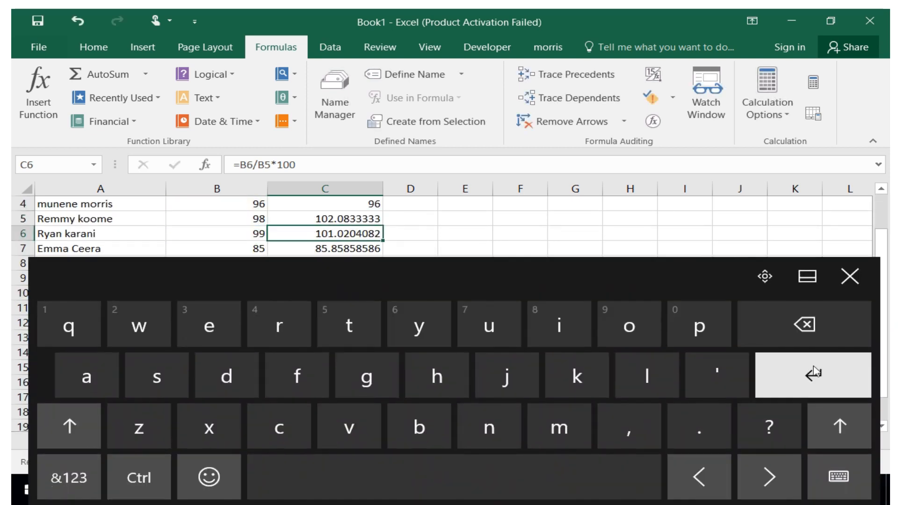
{"action": "left_click", "coordinate": [850, 277]}
Clear the percentage formulas from cells C5, C6 and C7
{"action": "left_click_drag", "start_coordinate": [311, 218], "coordinate": [369, 353]}
{"action": "left_click", "coordinate": [791, 493]}
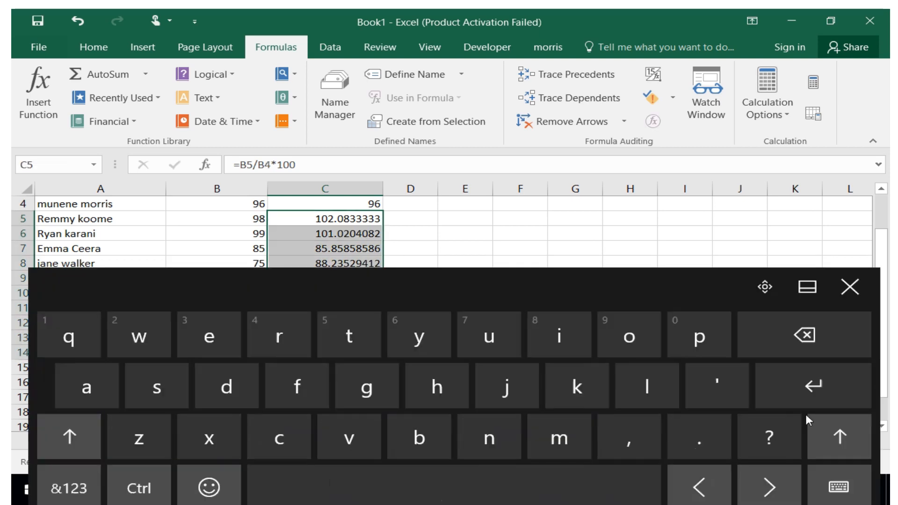
{"action": "left_click", "coordinate": [788, 330]}
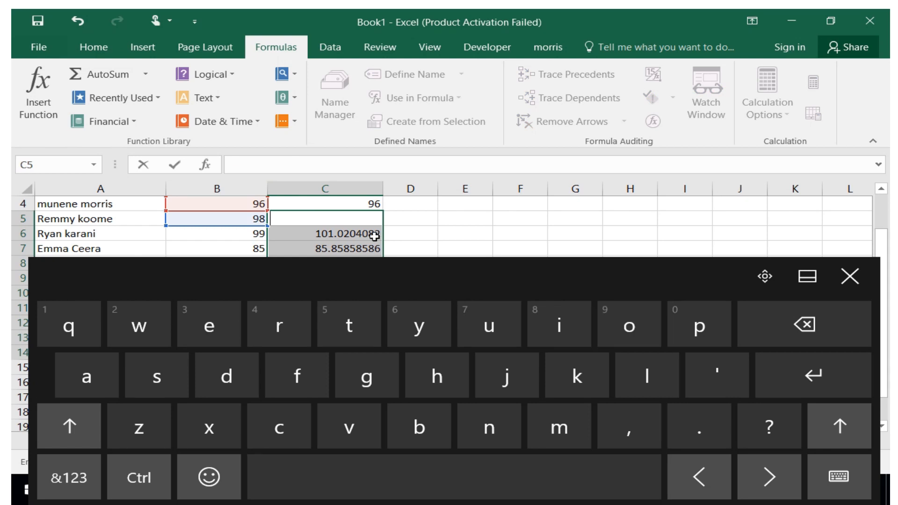
{"action": "left_click", "coordinate": [802, 342]}
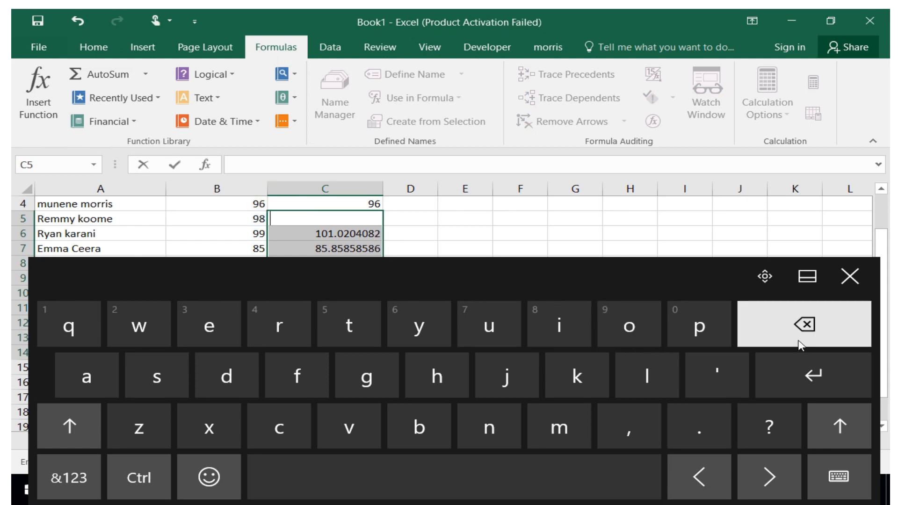
{"action": "left_click", "coordinate": [341, 234]}
{"action": "left_click", "coordinate": [804, 324]}
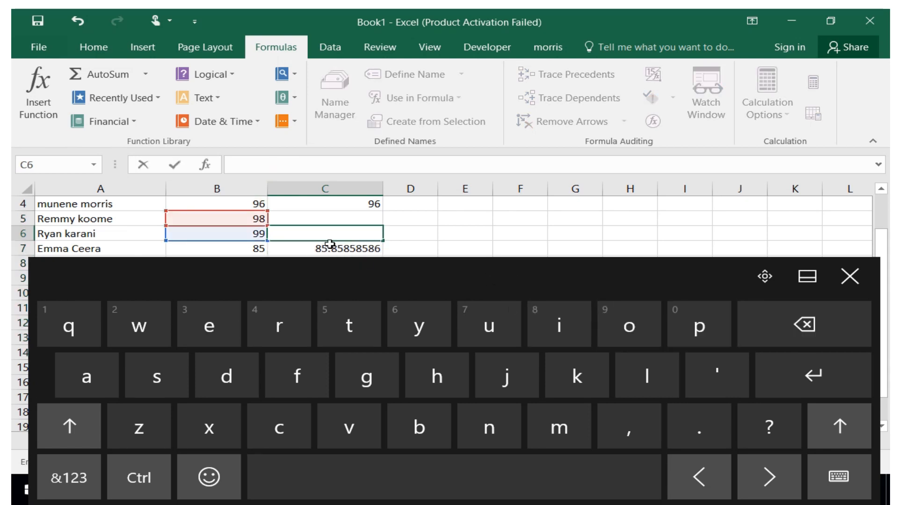
{"action": "left_click", "coordinate": [343, 252]}
{"action": "left_click", "coordinate": [804, 324]}
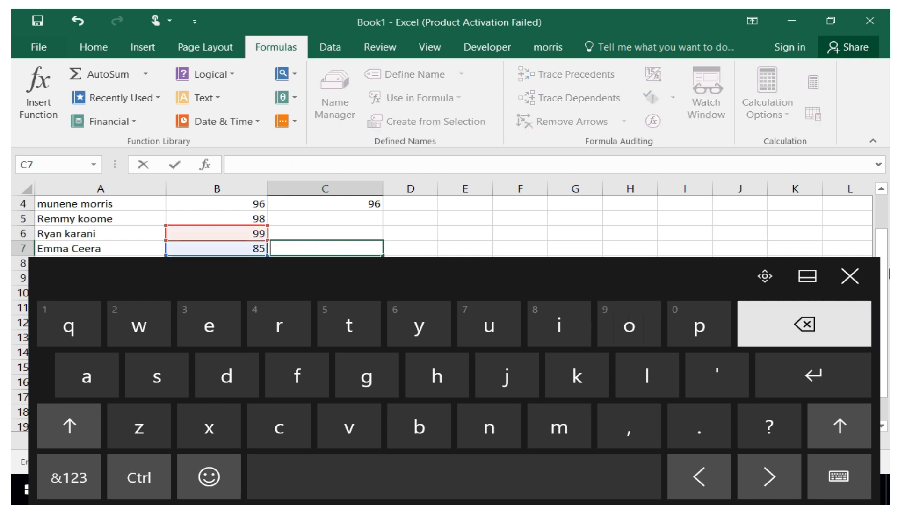
{"action": "left_click", "coordinate": [849, 276]}
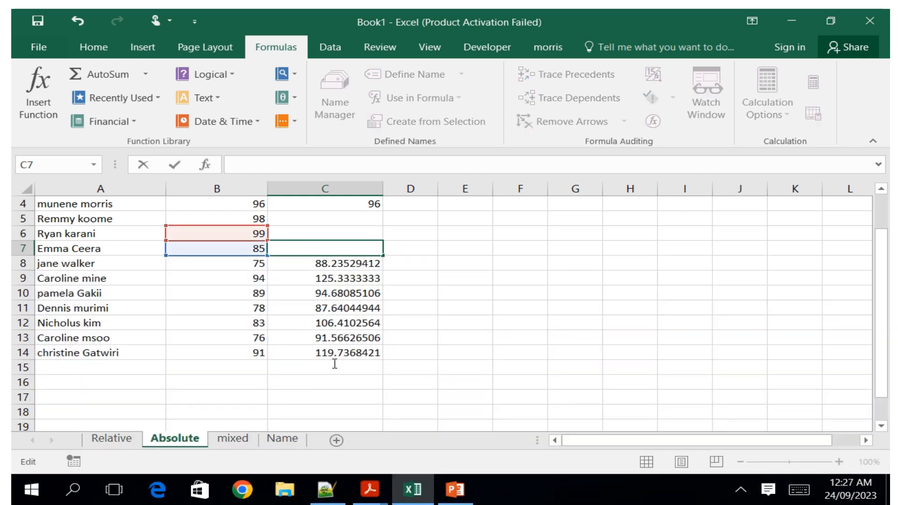
{"action": "left_click", "coordinate": [407, 262]}
Try to delete the entire column containing cells C8:C14, and undo the deletion
{"action": "left_click_drag", "start_coordinate": [350, 261], "coordinate": [361, 353]}
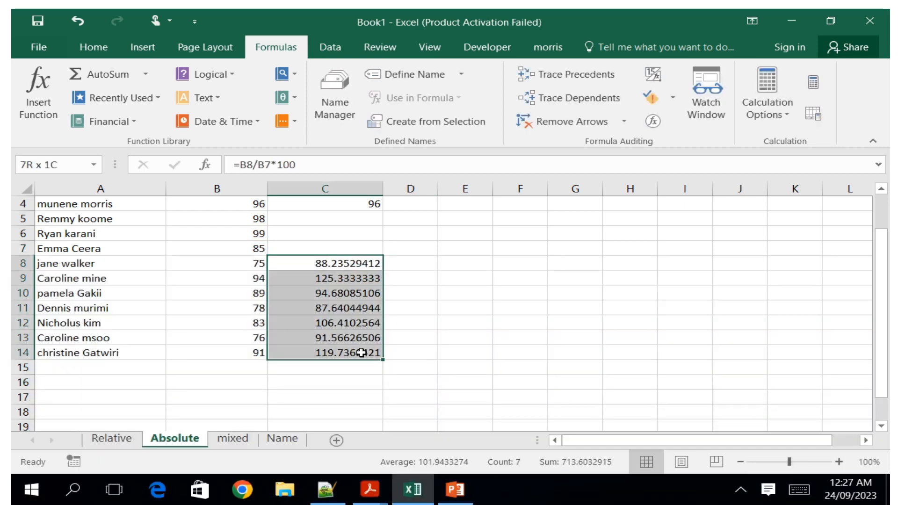
{"action": "right_click", "coordinate": [350, 322]}
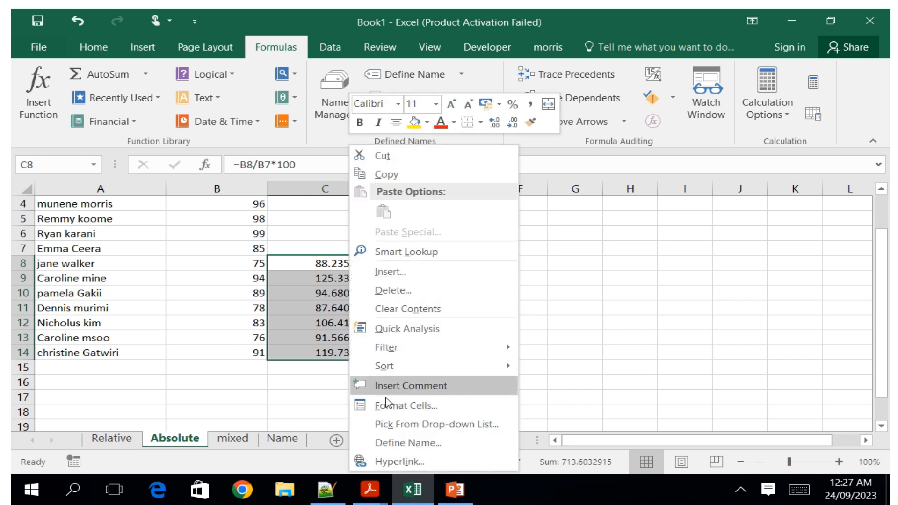
{"action": "left_click", "coordinate": [393, 291]}
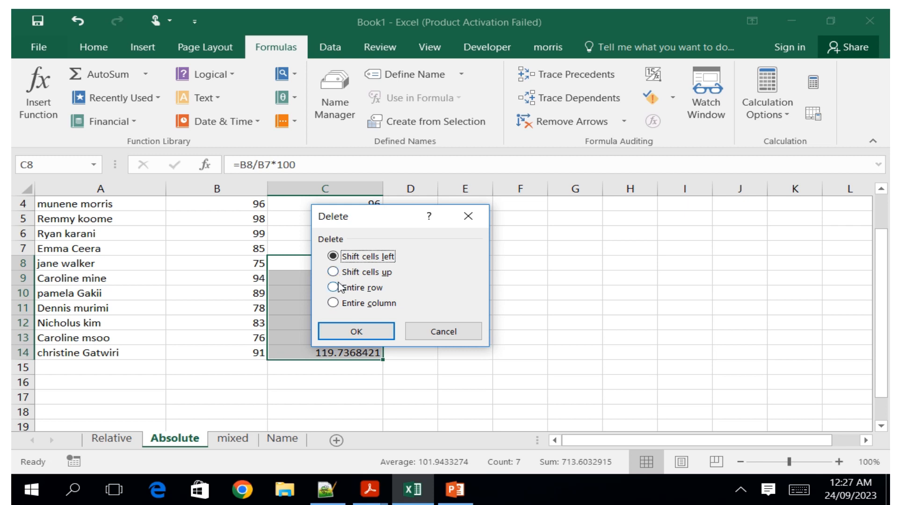
{"action": "left_click", "coordinate": [333, 302]}
{"action": "left_click", "coordinate": [354, 329]}
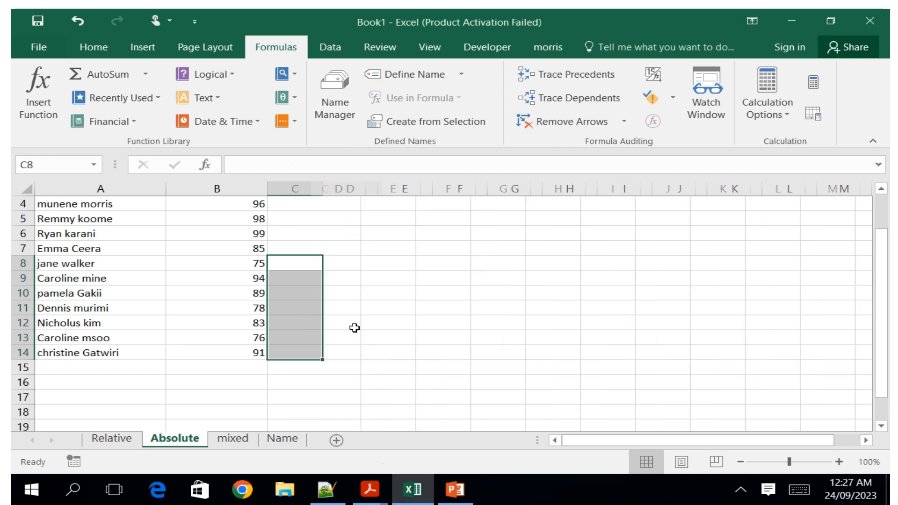
{"action": "left_click", "coordinate": [80, 26]}
{"action": "left_click", "coordinate": [450, 309]}
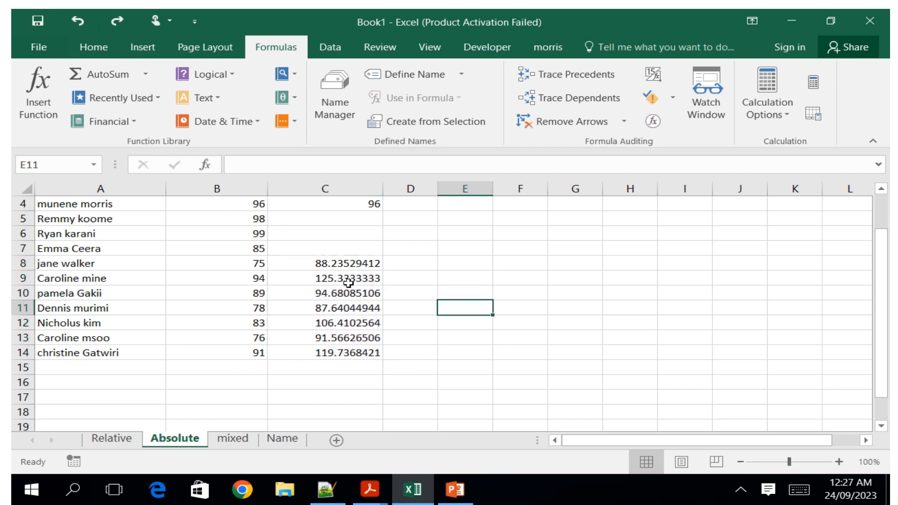
Clear the remaining percentage formulas one cell at a time from C8 through C14
{"action": "left_click", "coordinate": [328, 260]}
{"action": "left_click", "coordinate": [800, 492]}
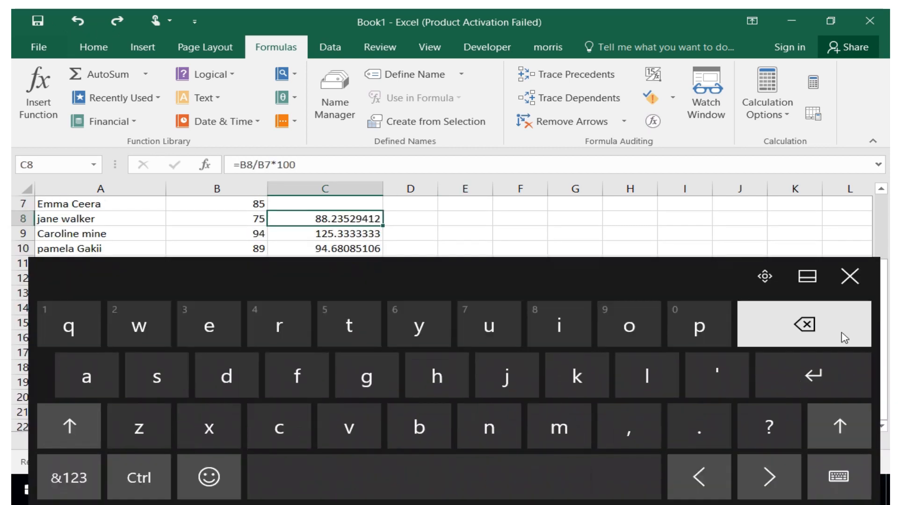
{"action": "left_click", "coordinate": [847, 337]}
{"action": "left_click", "coordinate": [813, 370]}
{"action": "left_click", "coordinate": [799, 344]}
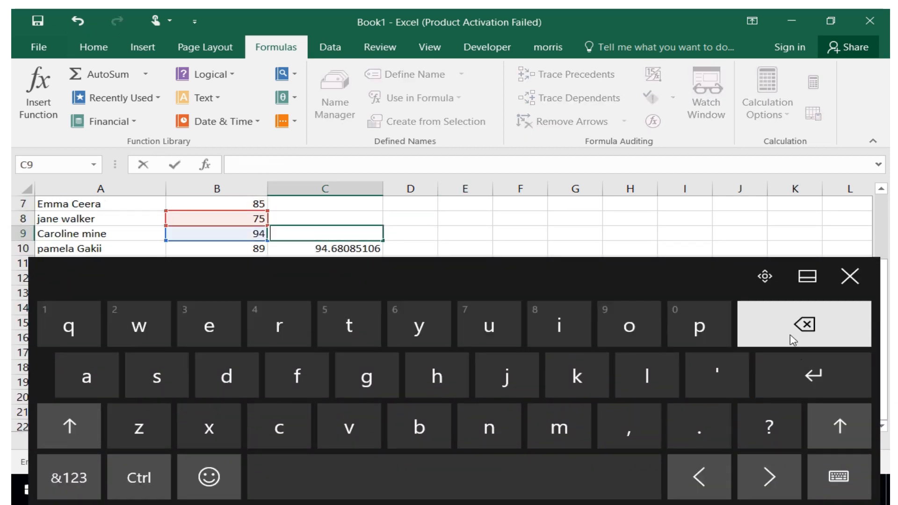
{"action": "left_click", "coordinate": [813, 377]}
{"action": "left_click", "coordinate": [767, 327]}
{"action": "left_click", "coordinate": [842, 390]}
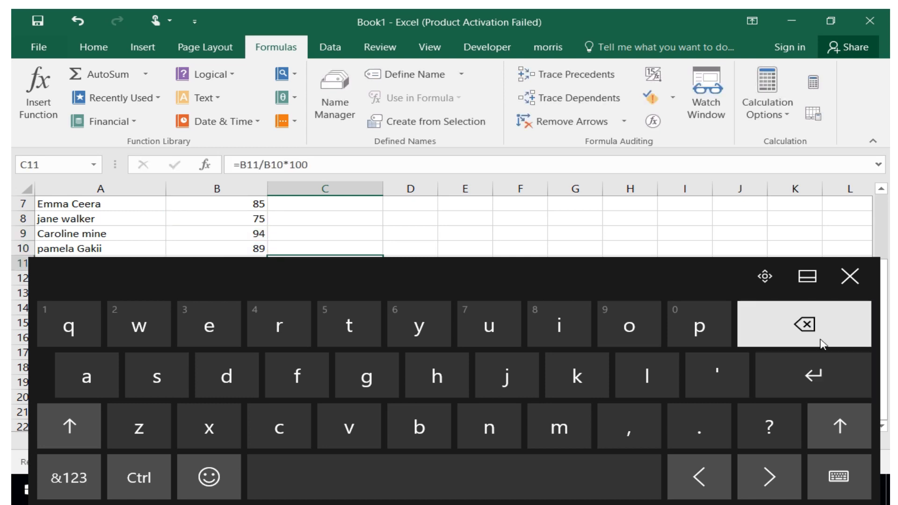
{"action": "left_click", "coordinate": [806, 325]}
{"action": "left_click", "coordinate": [826, 377]}
{"action": "left_click", "coordinate": [807, 326]}
{"action": "left_click", "coordinate": [833, 370]}
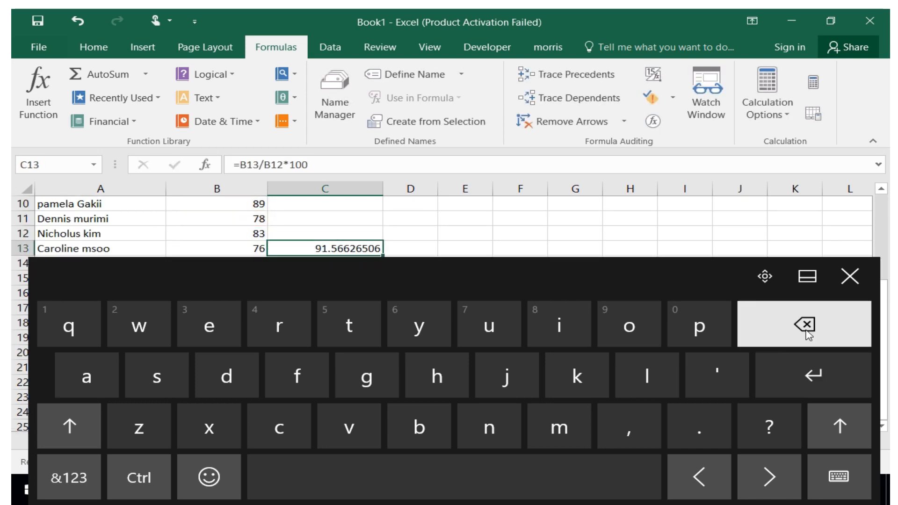
{"action": "left_click", "coordinate": [806, 324]}
{"action": "left_click", "coordinate": [816, 371]}
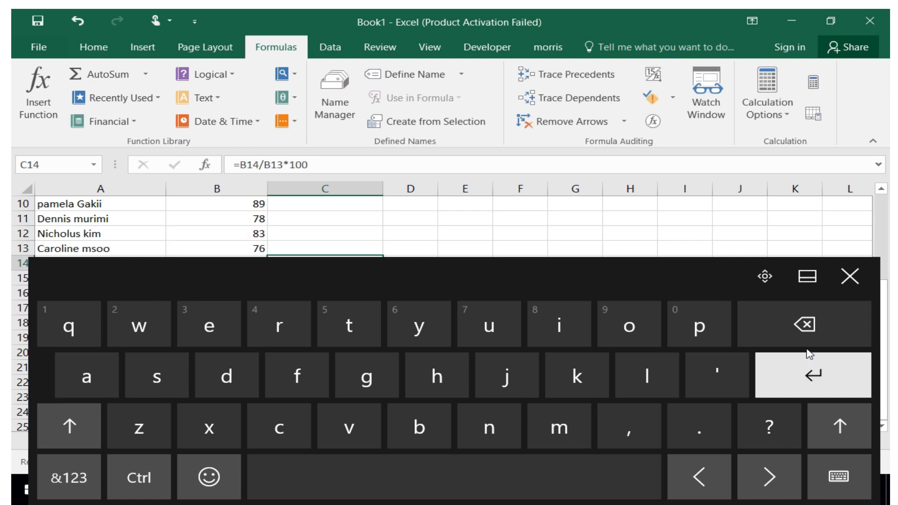
{"action": "left_click", "coordinate": [807, 279]}
{"action": "left_click", "coordinate": [811, 324]}
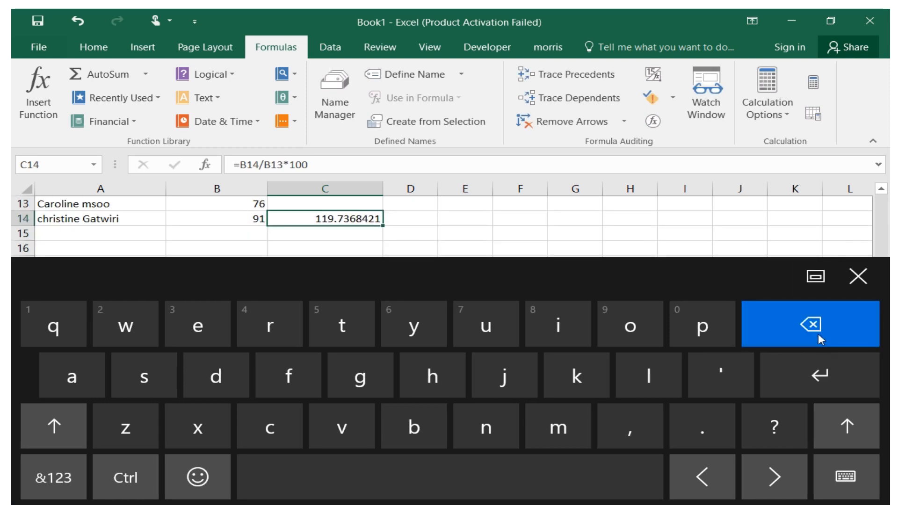
{"action": "left_click", "coordinate": [486, 246]}
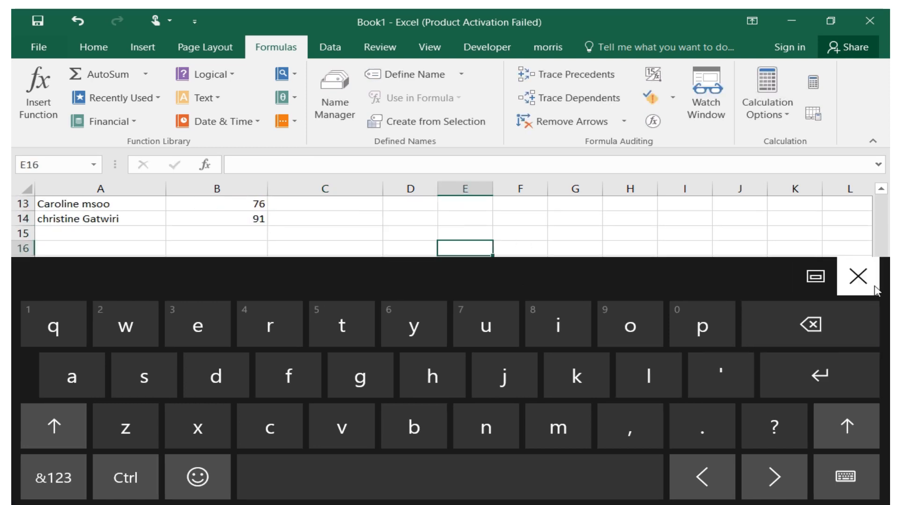
{"action": "left_click", "coordinate": [858, 276]}
Edit the percentage formula in C4 to =B4/$B$3*100, making the reference to the total absolute
{"action": "left_click_drag", "start_coordinate": [888, 337], "coordinate": [889, 244]}
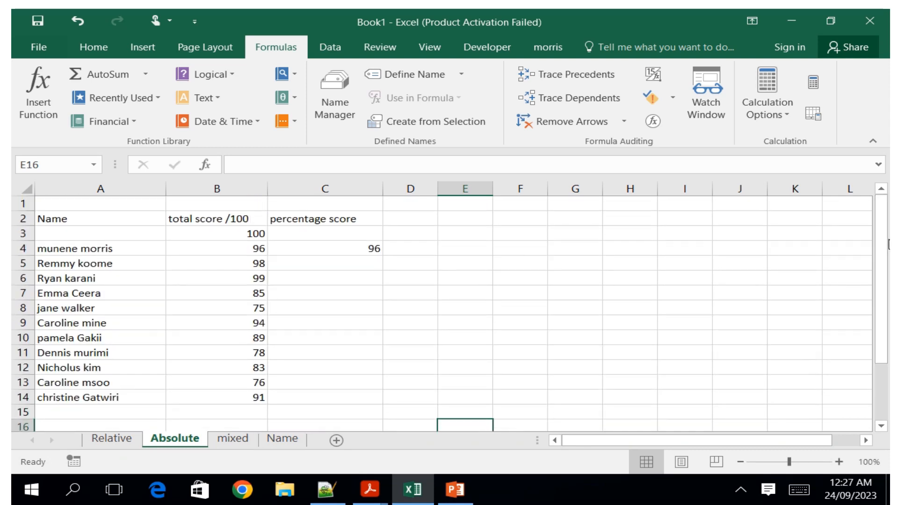
{"action": "left_click", "coordinate": [351, 249]}
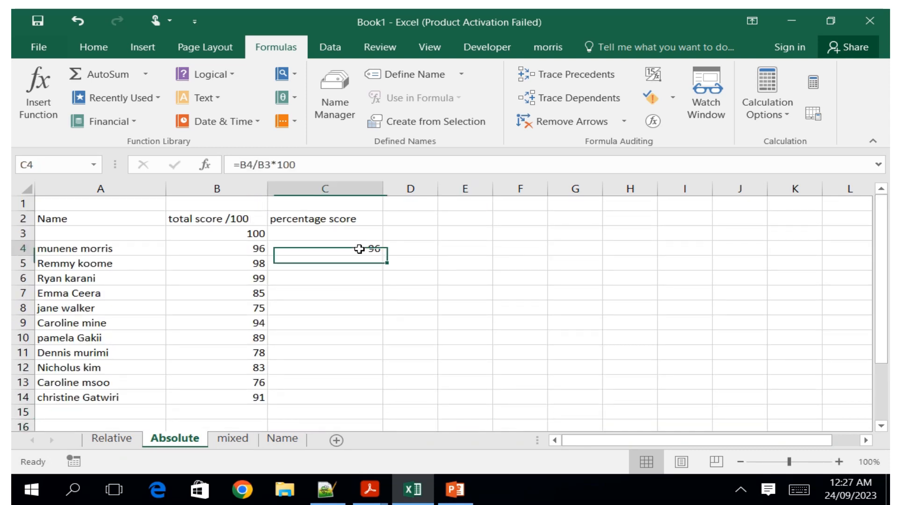
{"action": "double_click", "coordinate": [361, 249]}
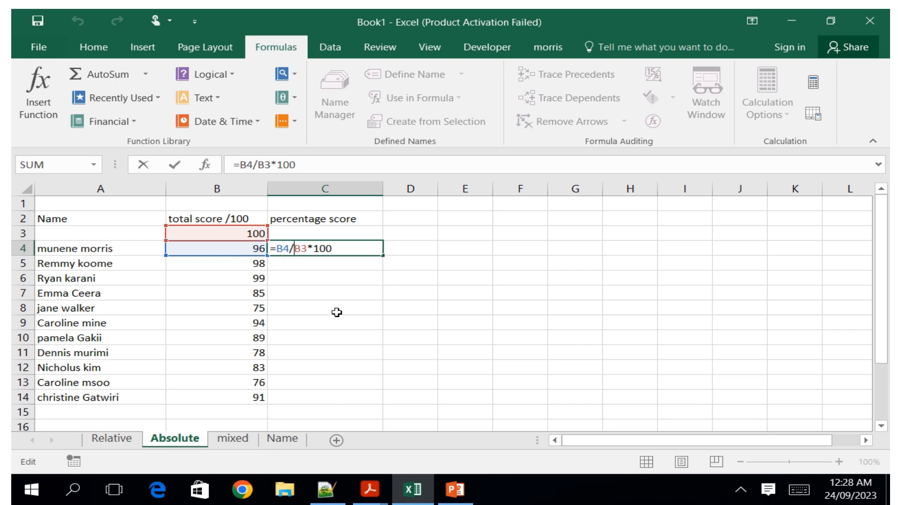
{"action": "left_click", "coordinate": [798, 490]}
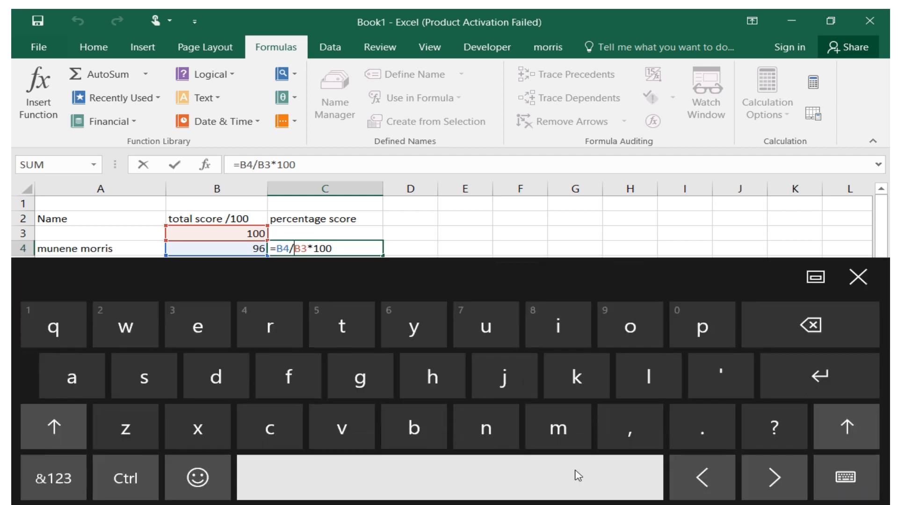
{"action": "left_click", "coordinate": [36, 477]}
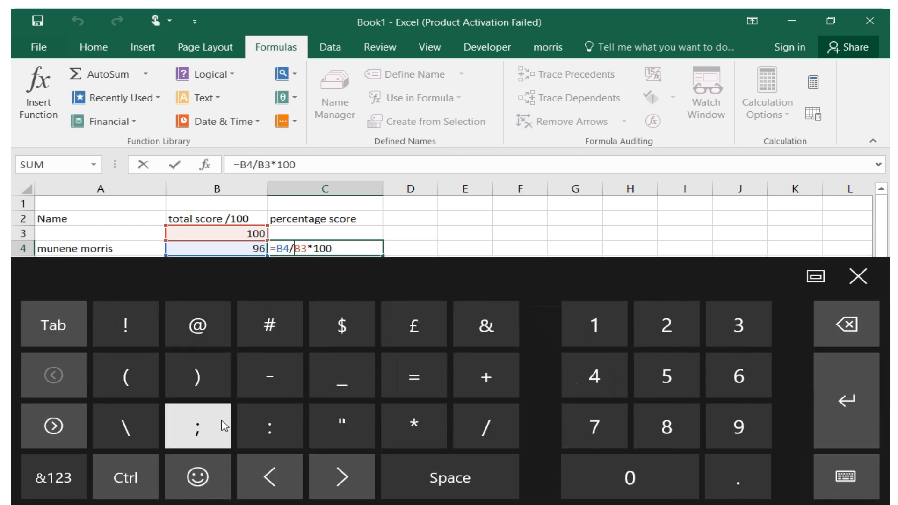
{"action": "left_click", "coordinate": [341, 345]}
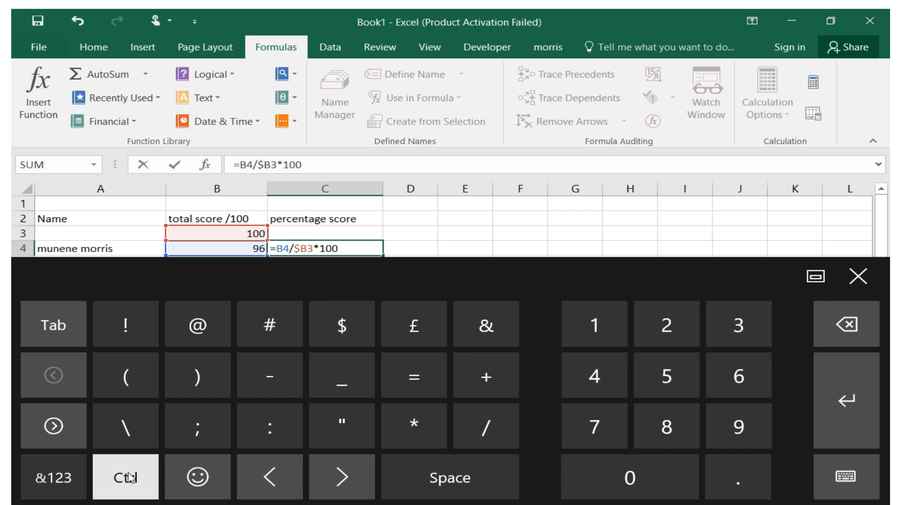
{"action": "left_click", "coordinate": [341, 333]}
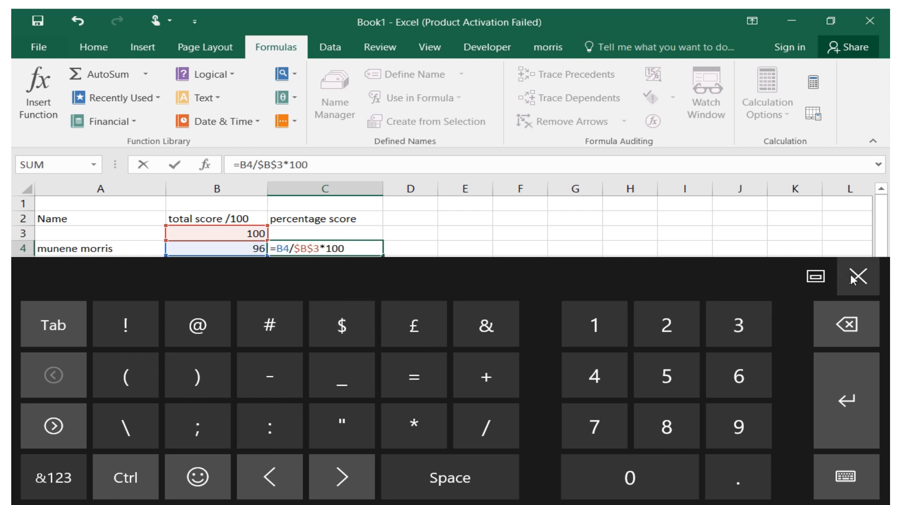
{"action": "left_click", "coordinate": [863, 418]}
{"action": "left_click", "coordinate": [860, 278]}
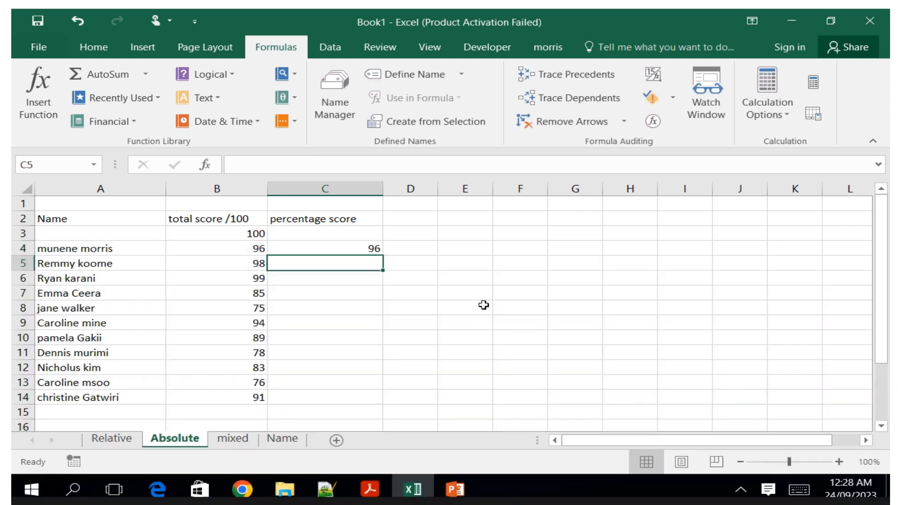
Fill the absolute-reference formula from C4 down through C14 and inspect the references in C5 and C6
{"action": "left_click", "coordinate": [363, 250]}
{"action": "left_click_drag", "start_coordinate": [380, 256], "coordinate": [381, 405]}
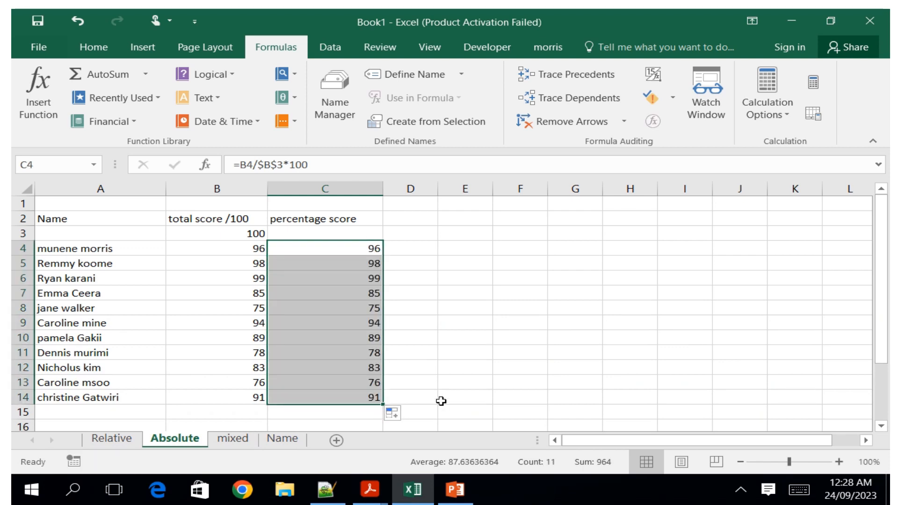
{"action": "double_click", "coordinate": [342, 263]}
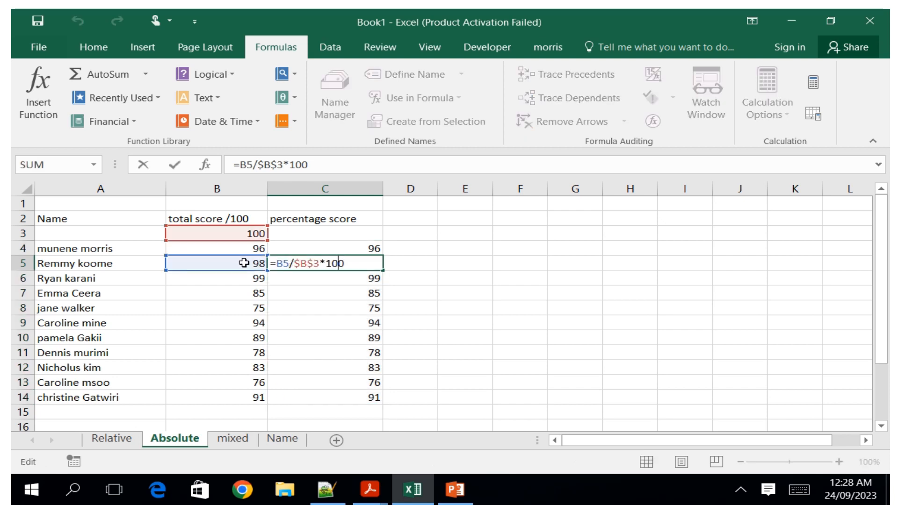
{"action": "double_click", "coordinate": [293, 281]}
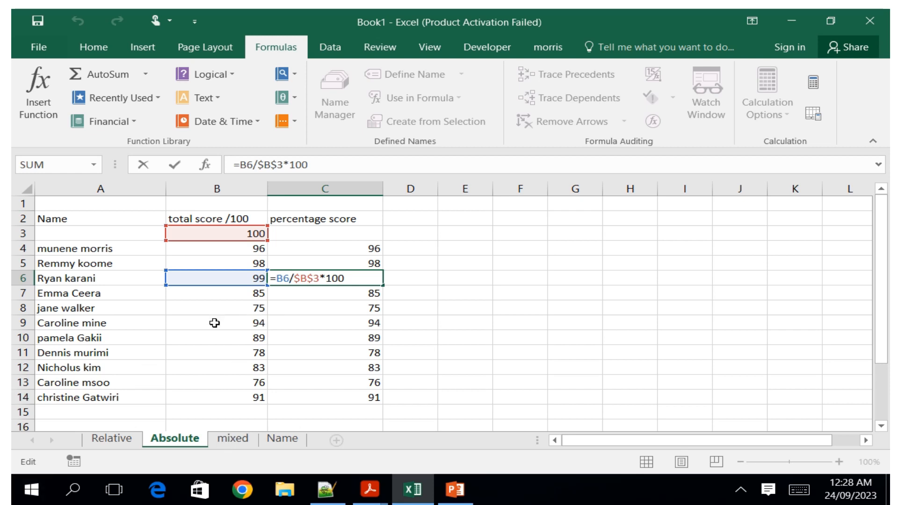
Switch to the mixed sheet and enter 1 in cell A1
{"action": "left_click", "coordinate": [229, 440]}
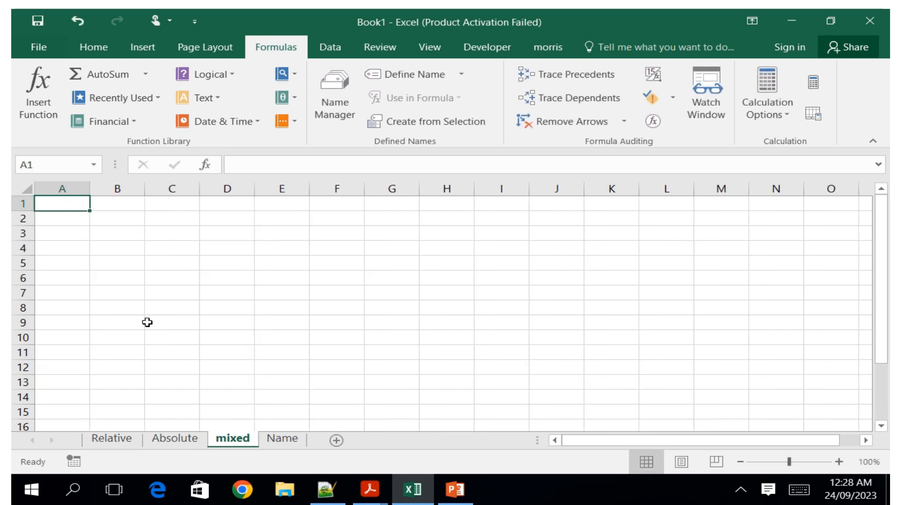
{"action": "left_click", "coordinate": [799, 489]}
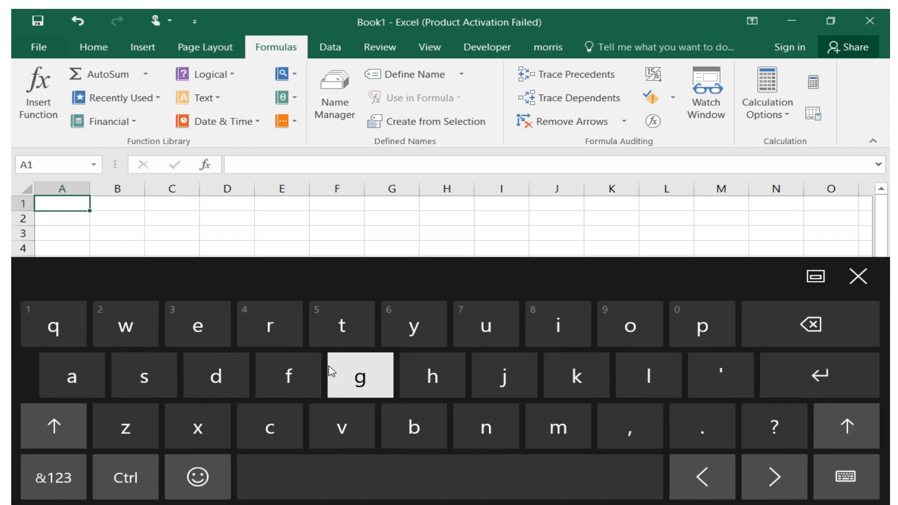
{"action": "left_click", "coordinate": [47, 476]}
{"action": "left_click", "coordinate": [574, 325]}
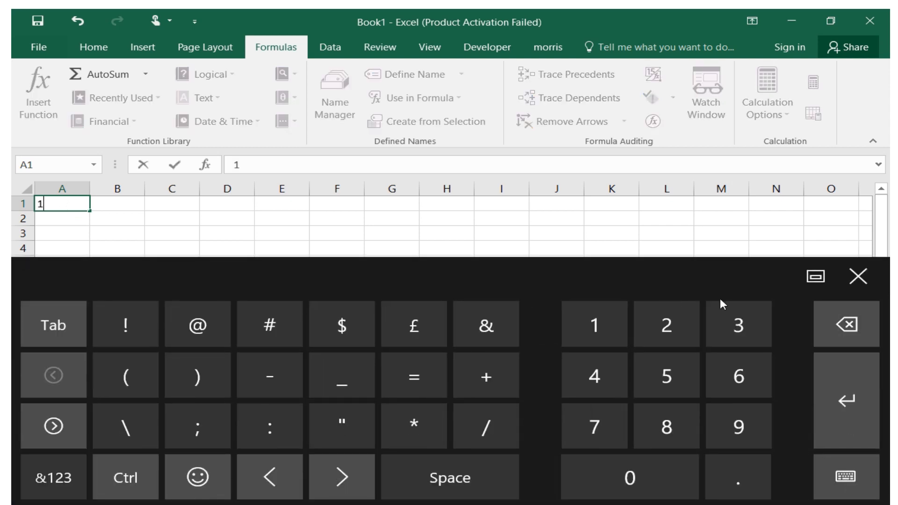
{"action": "left_click", "coordinate": [858, 276]}
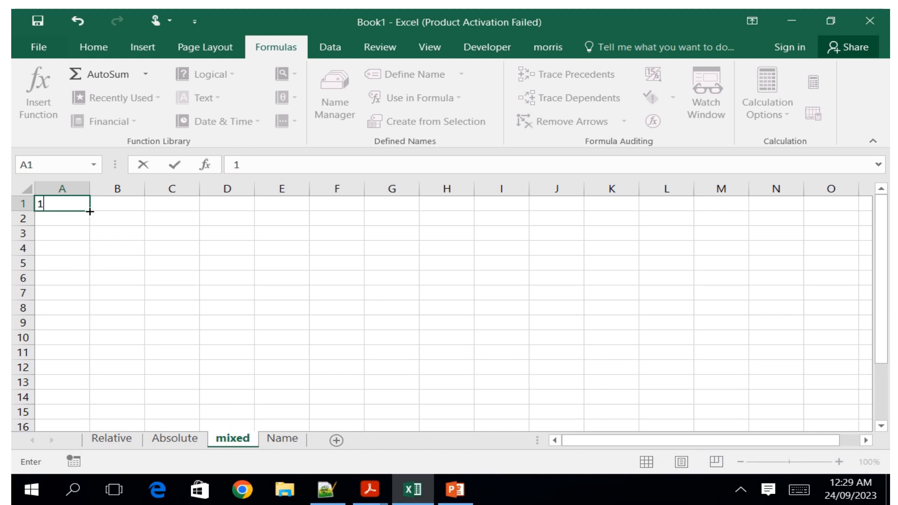
Fill A1 down through A14 as a number series from 1 to 14
{"action": "left_click_drag", "start_coordinate": [90, 211], "coordinate": [93, 402]}
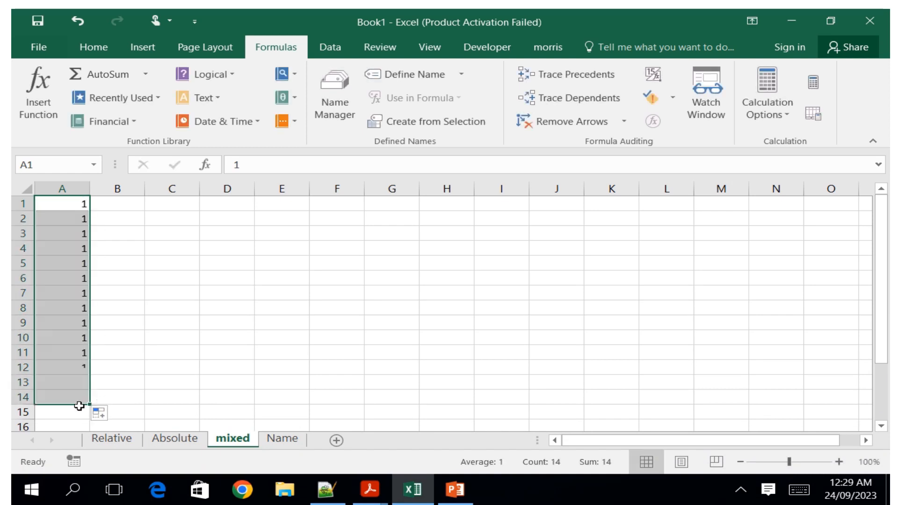
{"action": "left_click", "coordinate": [101, 415]}
{"action": "left_click", "coordinate": [56, 348]}
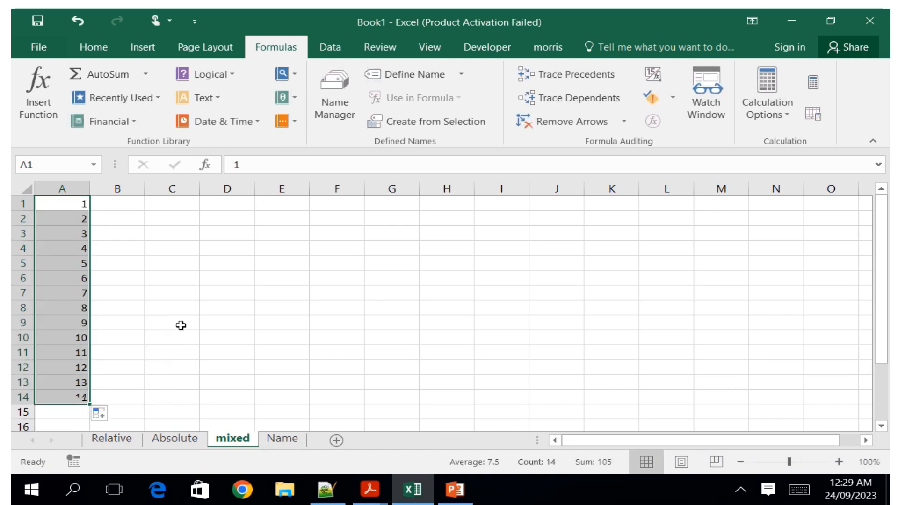
Fill A1 across row 1 through K1 as a number series from 1 to 11, and highlight A1:A14
{"action": "left_click", "coordinate": [66, 203]}
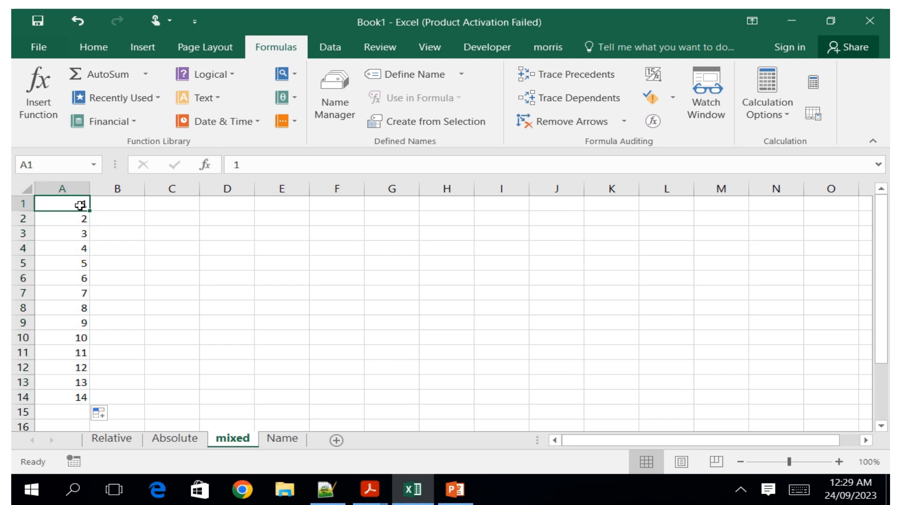
{"action": "left_click_drag", "start_coordinate": [94, 208], "coordinate": [485, 222]}
{"action": "left_click", "coordinate": [485, 220]}
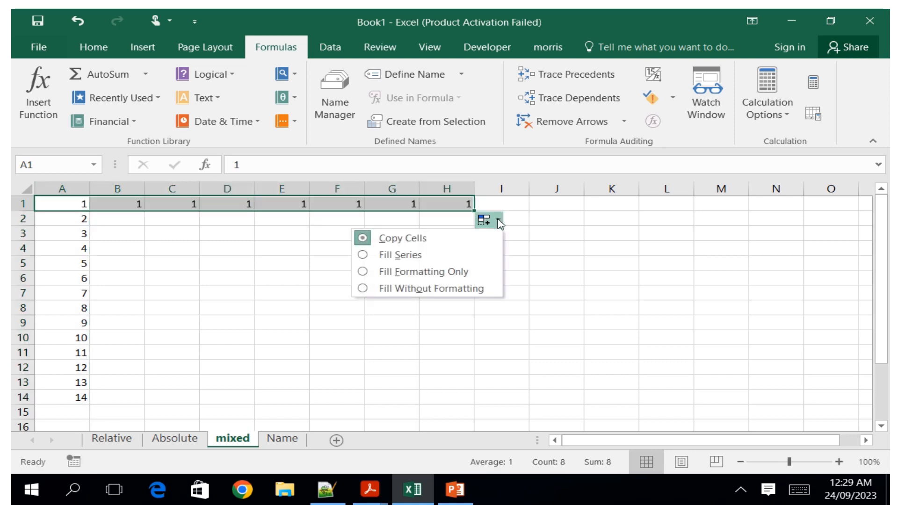
{"action": "left_click", "coordinate": [399, 256]}
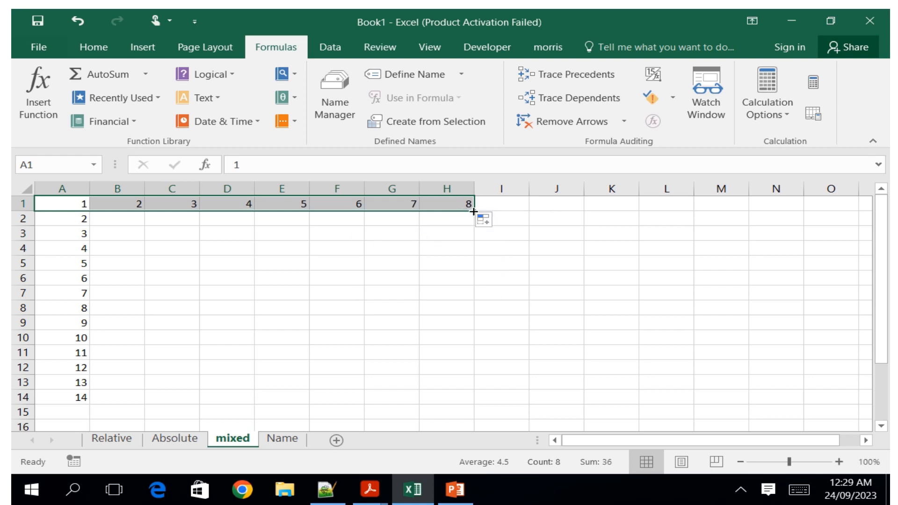
{"action": "left_click_drag", "start_coordinate": [474, 211], "coordinate": [624, 221]}
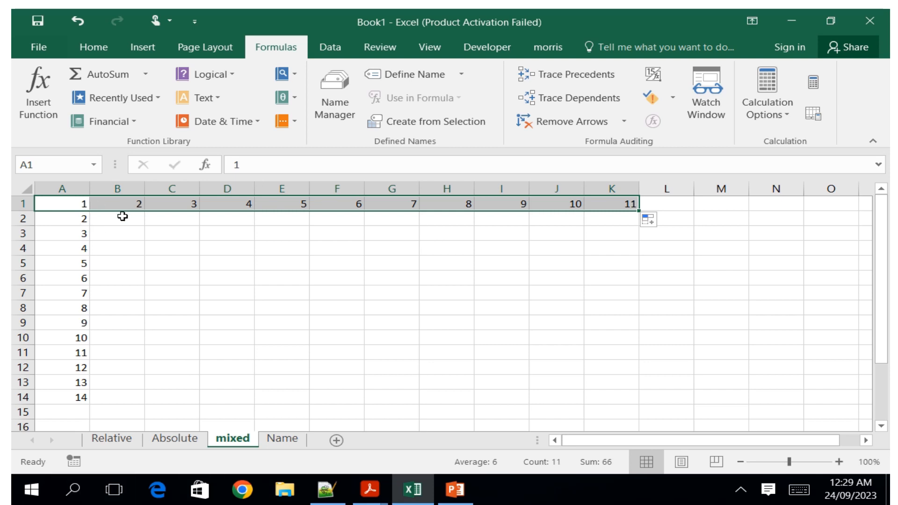
{"action": "left_click_drag", "start_coordinate": [75, 202], "coordinate": [76, 395]}
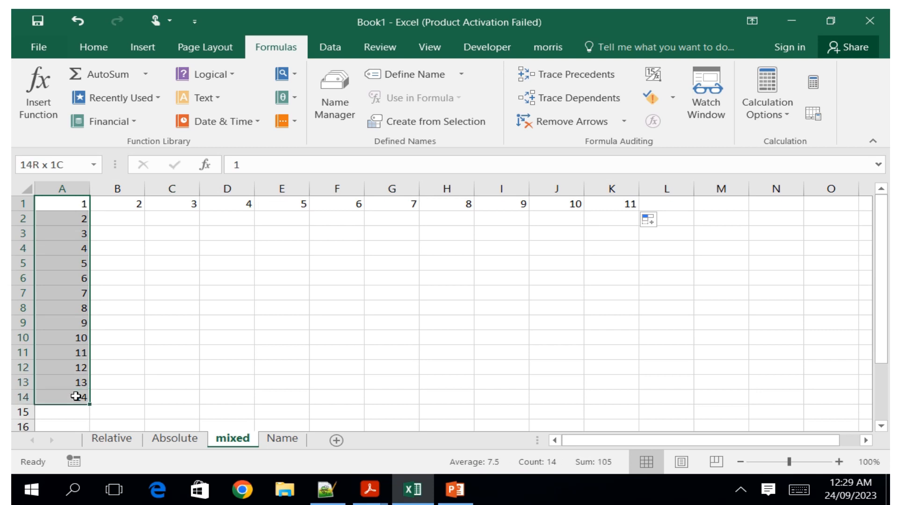
Enter the multiplication formula =A2*B1 in cell B2
{"action": "left_click", "coordinate": [136, 221]}
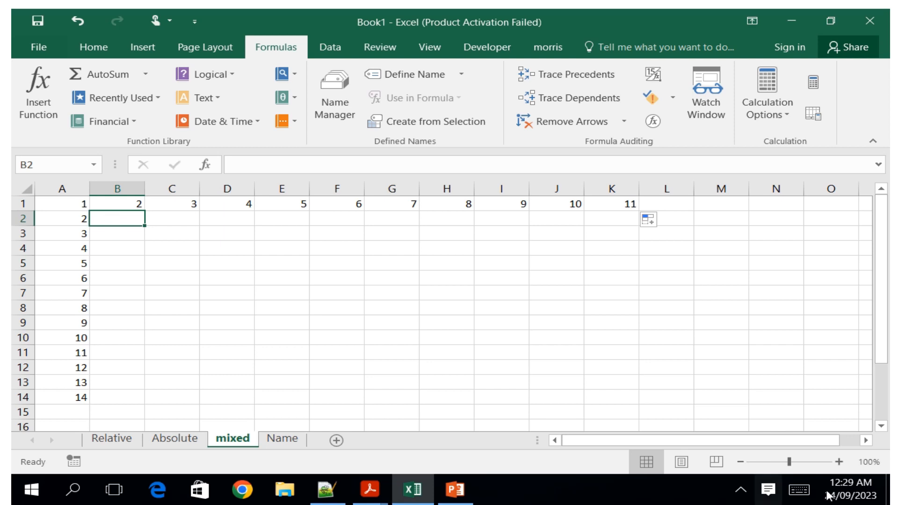
{"action": "left_click", "coordinate": [810, 497]}
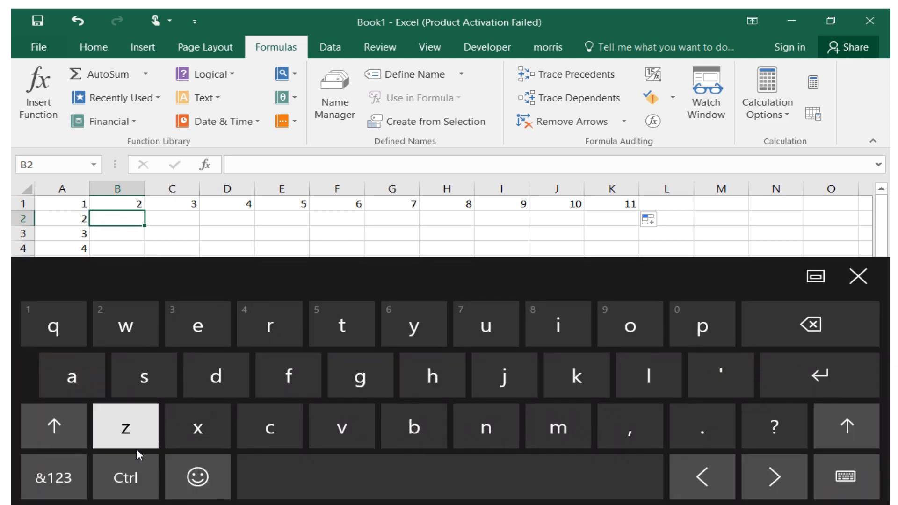
{"action": "left_click", "coordinate": [69, 481]}
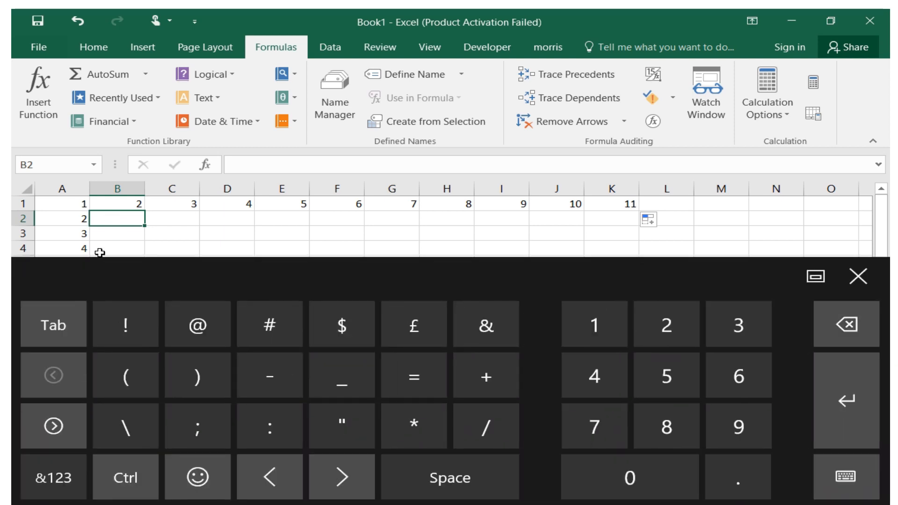
{"action": "left_click", "coordinate": [414, 377]}
{"action": "left_click", "coordinate": [59, 218]}
{"action": "left_click", "coordinate": [402, 417]}
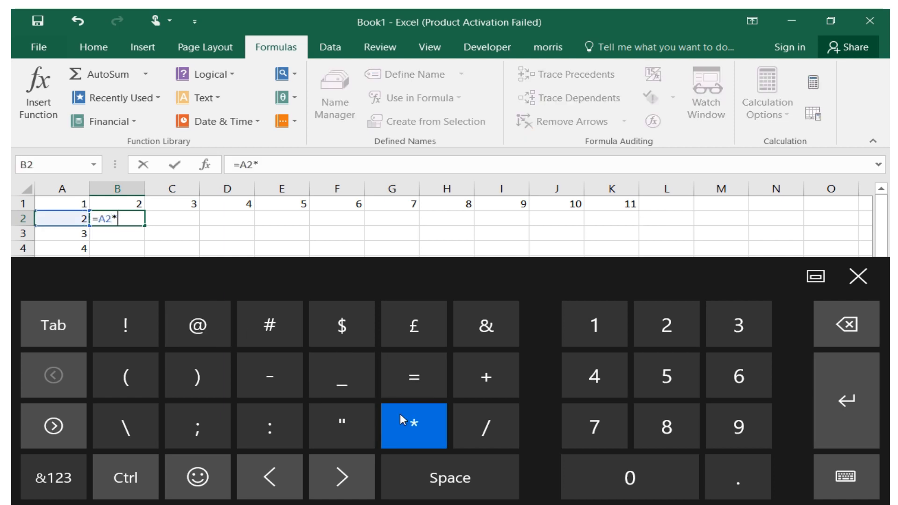
{"action": "left_click", "coordinate": [121, 204]}
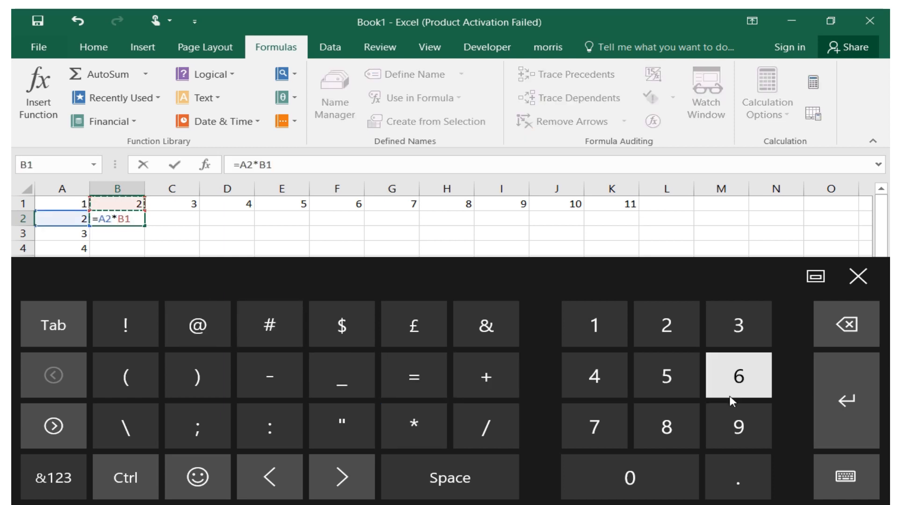
{"action": "left_click", "coordinate": [846, 406]}
Try filling the B2 formula down into B3, inspecting the copied references before clearing B3
{"action": "left_click", "coordinate": [135, 217]}
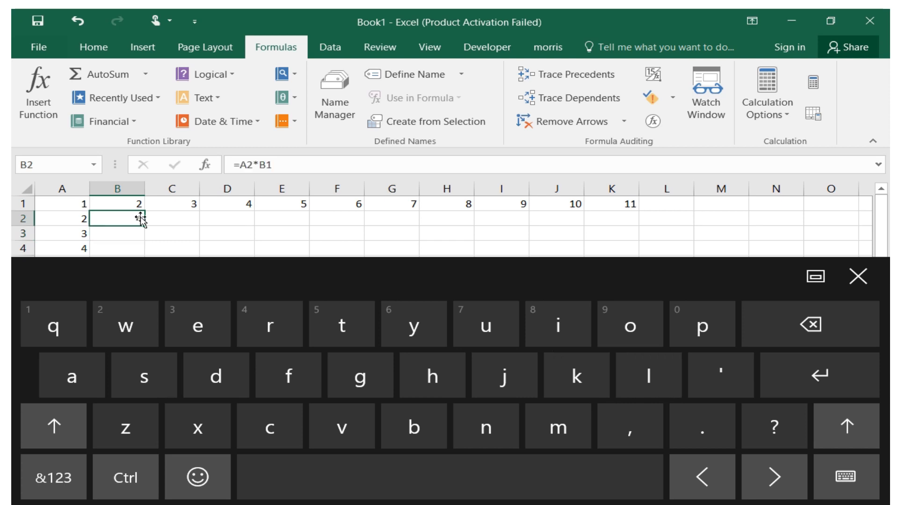
{"action": "left_click_drag", "start_coordinate": [144, 230], "coordinate": [135, 238]}
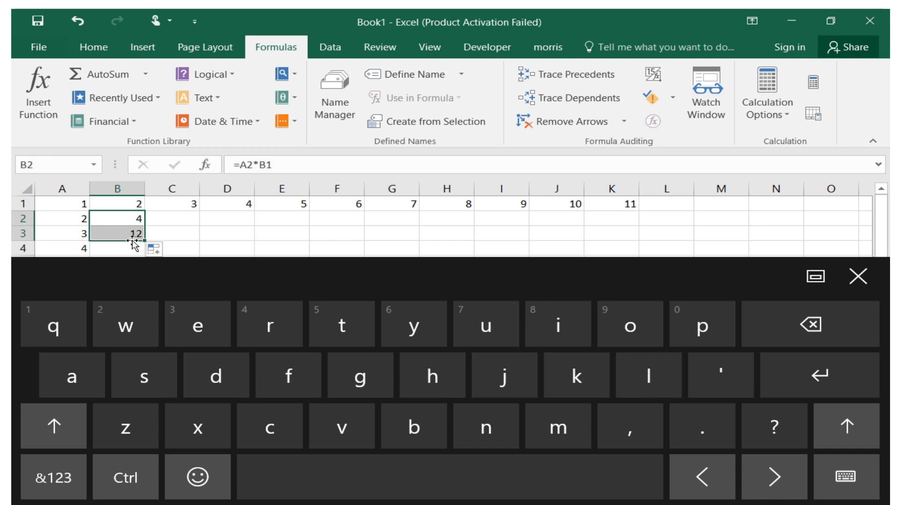
{"action": "double_click", "coordinate": [118, 231]}
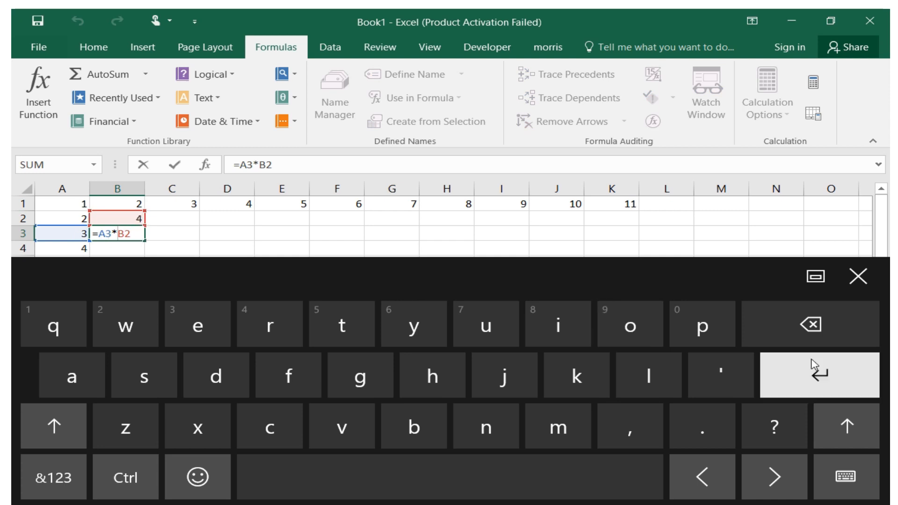
{"action": "left_click", "coordinate": [823, 376]}
{"action": "left_click", "coordinate": [132, 232]}
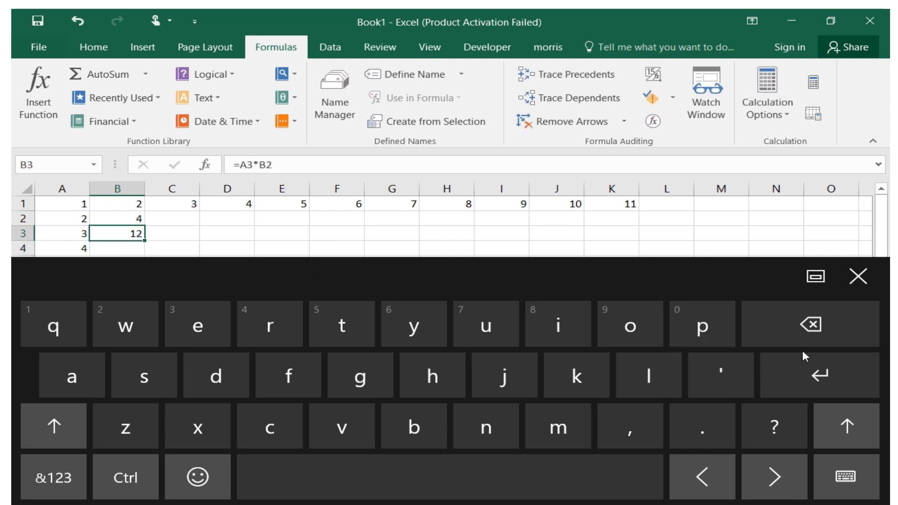
{"action": "left_click", "coordinate": [810, 324]}
Edit the formula in B2 to =A2*$B$1, making the reference to B1 absolute
{"action": "left_click", "coordinate": [133, 220]}
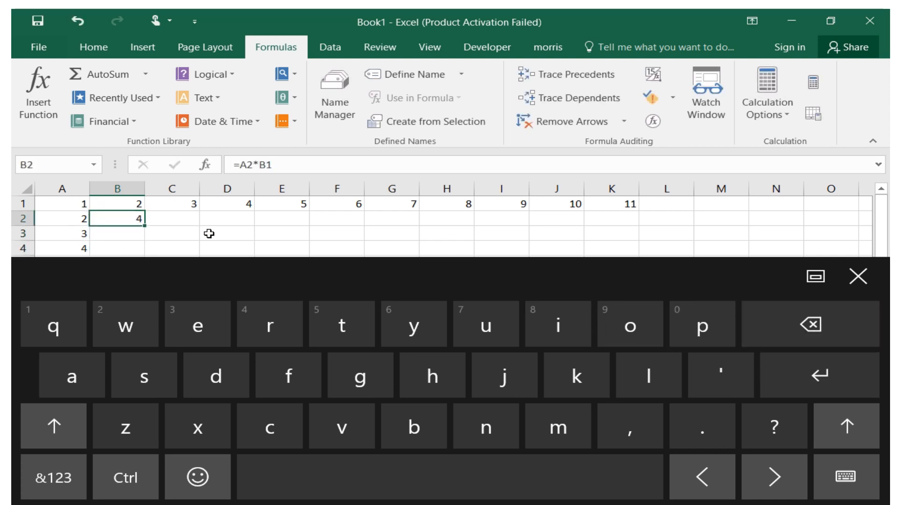
{"action": "double_click", "coordinate": [119, 214]}
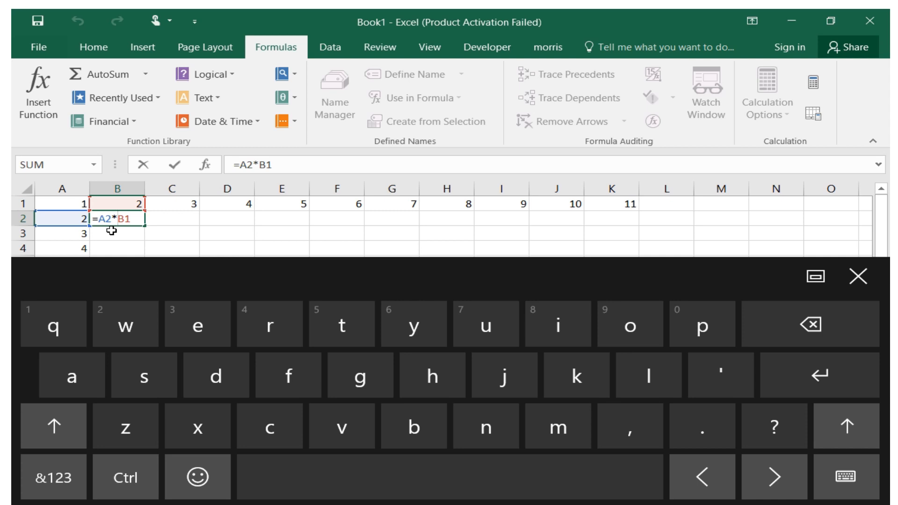
{"action": "left_click", "coordinate": [53, 477]}
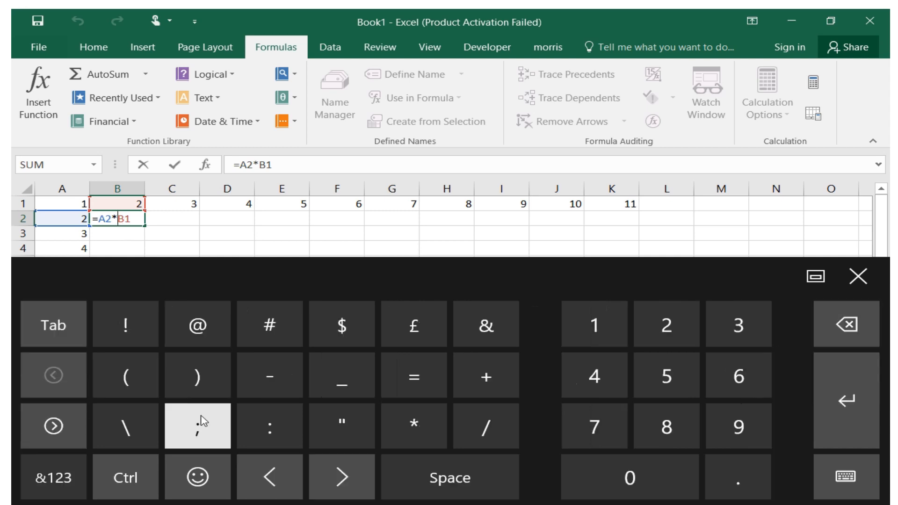
{"action": "left_click", "coordinate": [356, 336]}
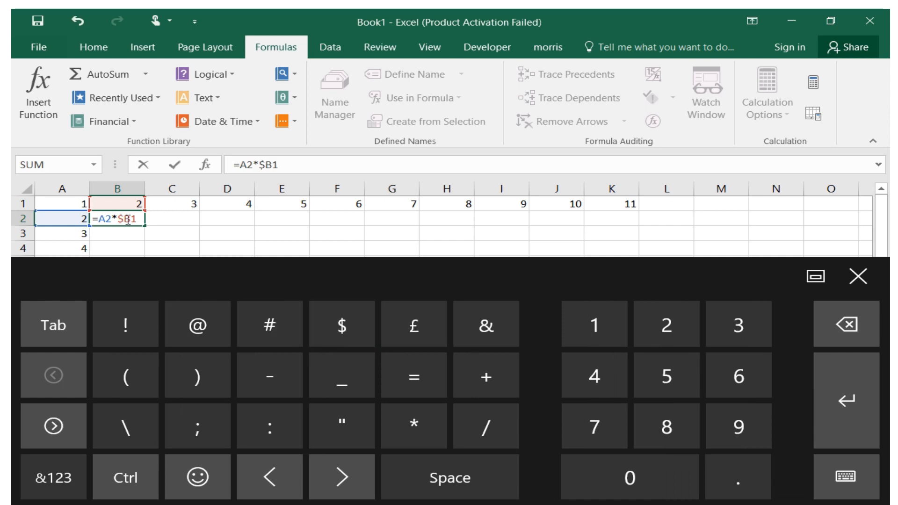
{"action": "left_click", "coordinate": [53, 425]}
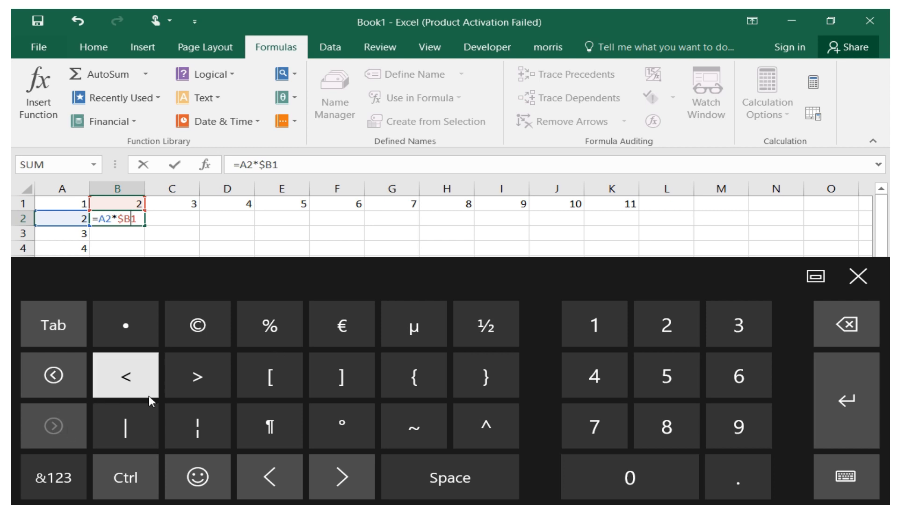
{"action": "left_click", "coordinate": [53, 375]}
{"action": "left_click", "coordinate": [341, 327]}
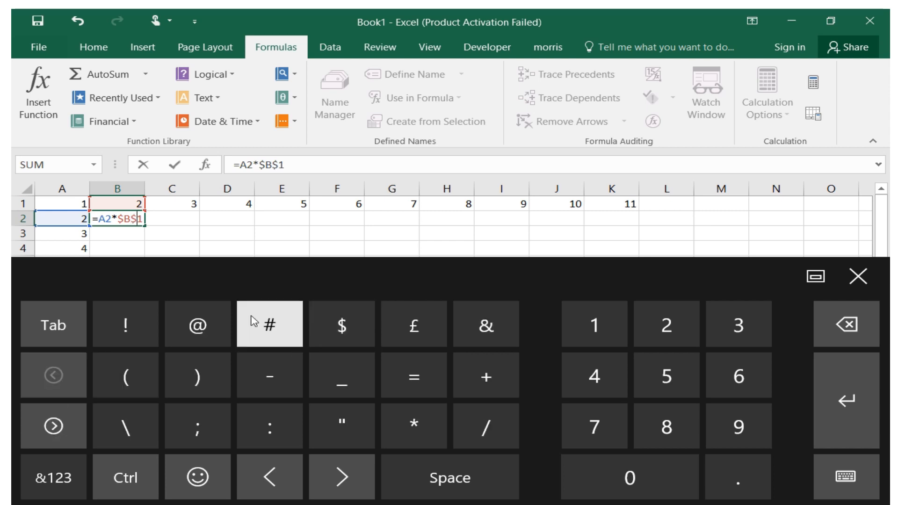
{"action": "left_click", "coordinate": [848, 398]}
Fill the B2 formula down column B through B14
{"action": "left_click", "coordinate": [125, 219]}
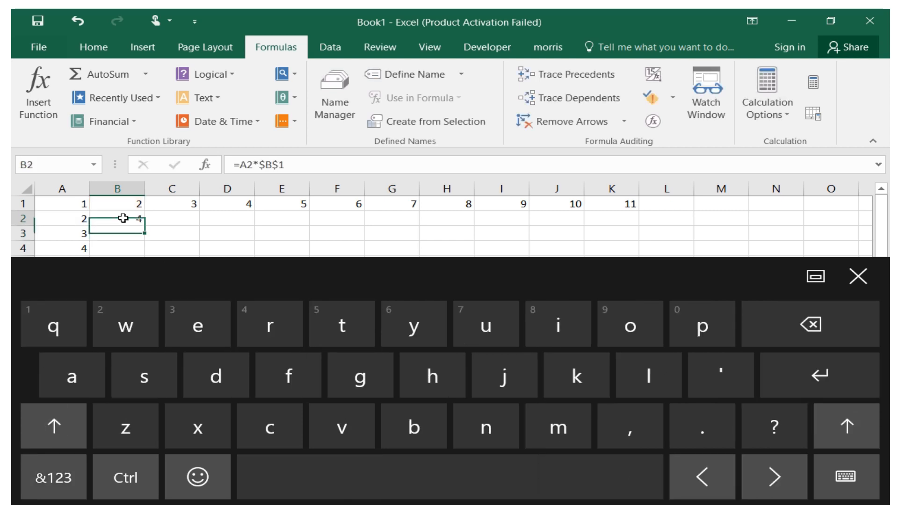
{"action": "left_click_drag", "start_coordinate": [144, 222], "coordinate": [143, 236]}
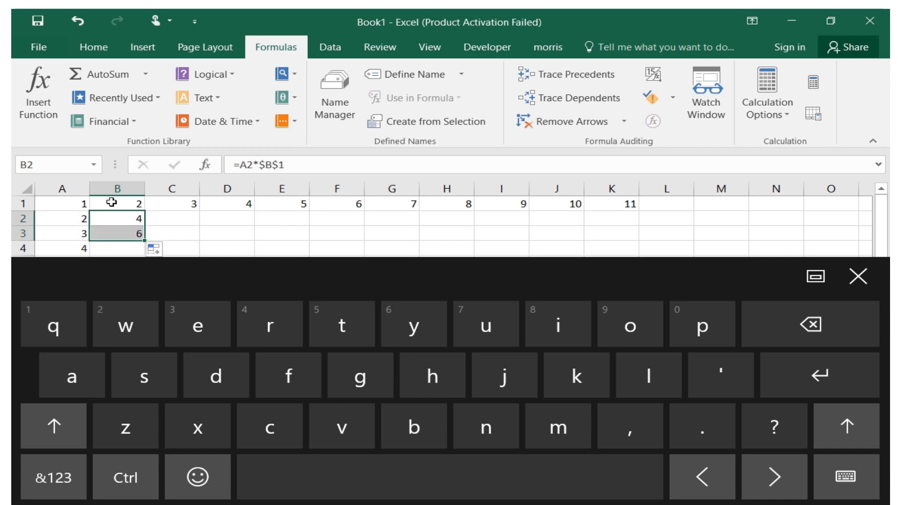
{"action": "left_click", "coordinate": [858, 277]}
{"action": "left_click_drag", "start_coordinate": [144, 242], "coordinate": [144, 405]}
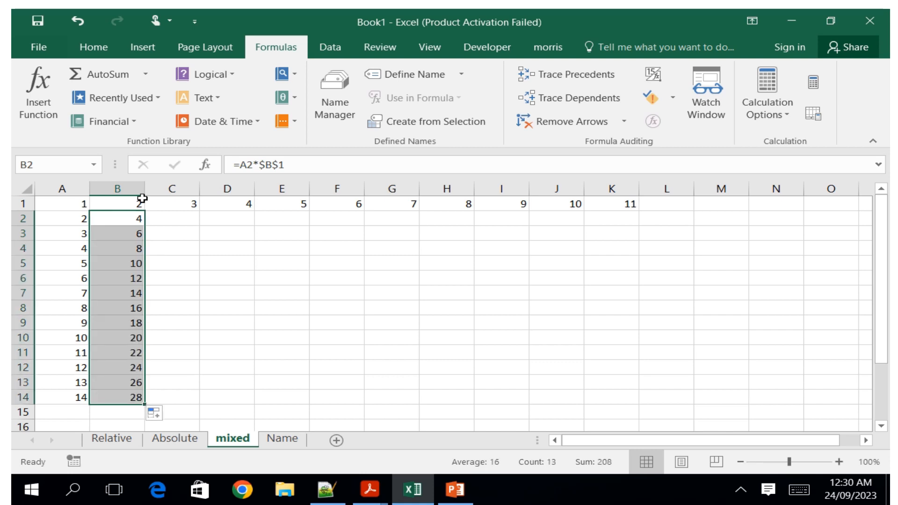
Try copying the B2 formula across into C2 and check the references in B3
{"action": "left_click", "coordinate": [152, 220]}
{"action": "left_click", "coordinate": [120, 215]}
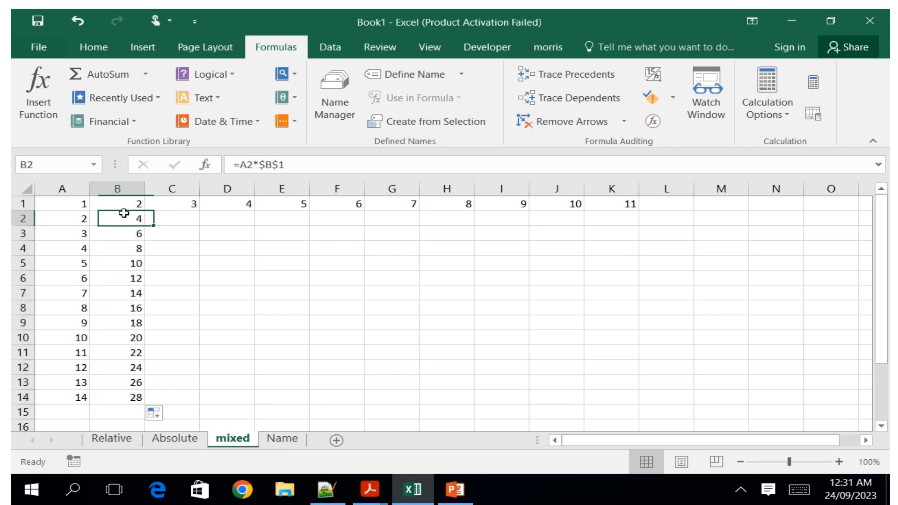
{"action": "left_click_drag", "start_coordinate": [147, 226], "coordinate": [184, 230]}
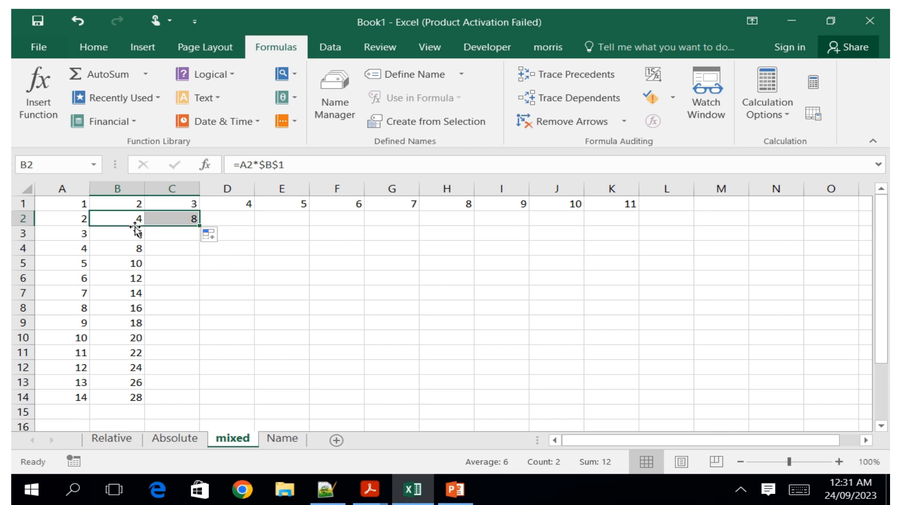
{"action": "left_click", "coordinate": [120, 234]}
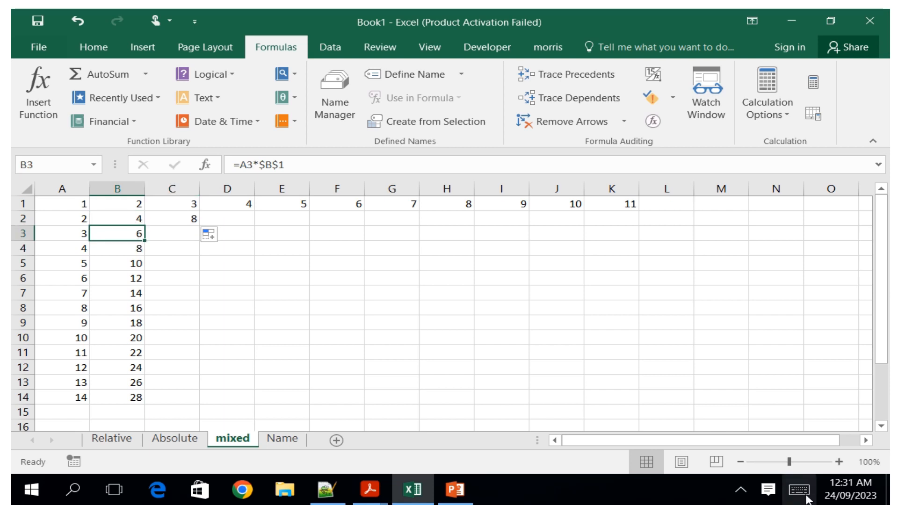
Edit the formula in B2 to =$A2*$B$1, locking column A in the first reference
{"action": "left_click", "coordinate": [129, 219]}
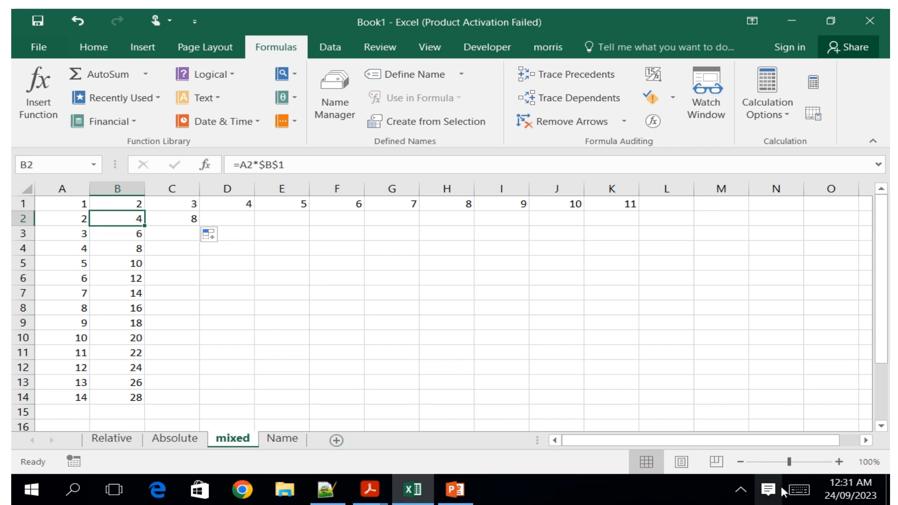
{"action": "left_click", "coordinate": [799, 490]}
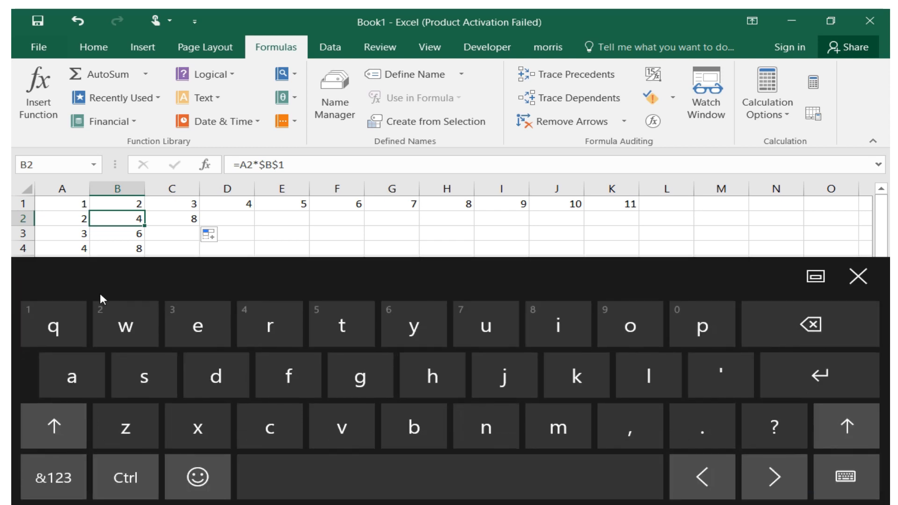
{"action": "double_click", "coordinate": [120, 218]}
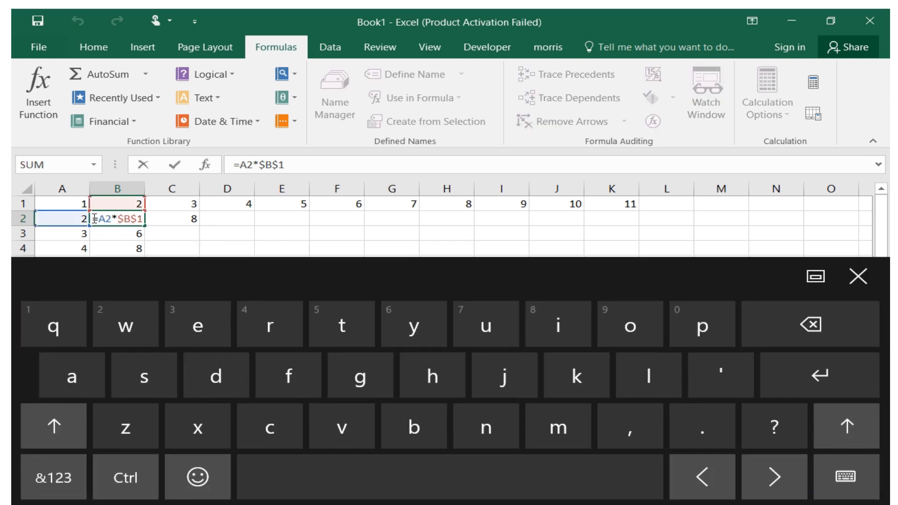
{"action": "left_click", "coordinate": [102, 219]}
{"action": "left_click", "coordinate": [46, 475]}
{"action": "left_click", "coordinate": [352, 346]}
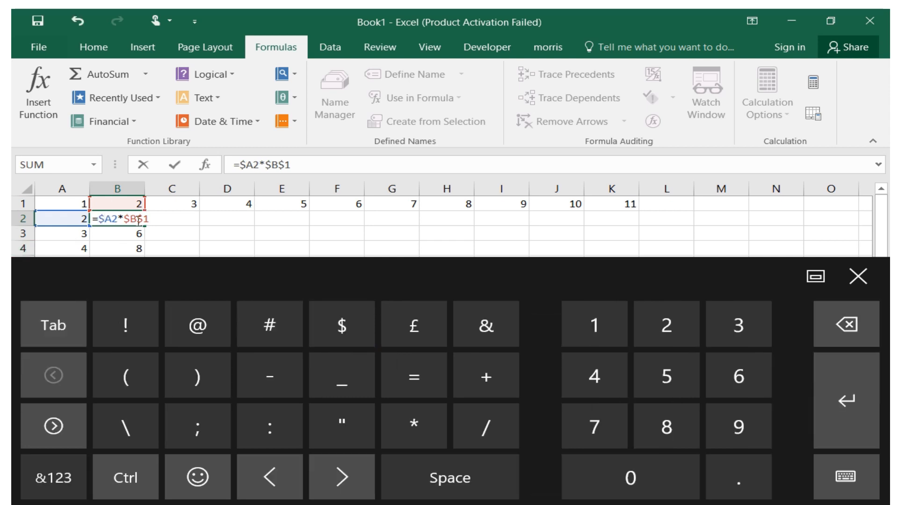
{"action": "left_click", "coordinate": [846, 400]}
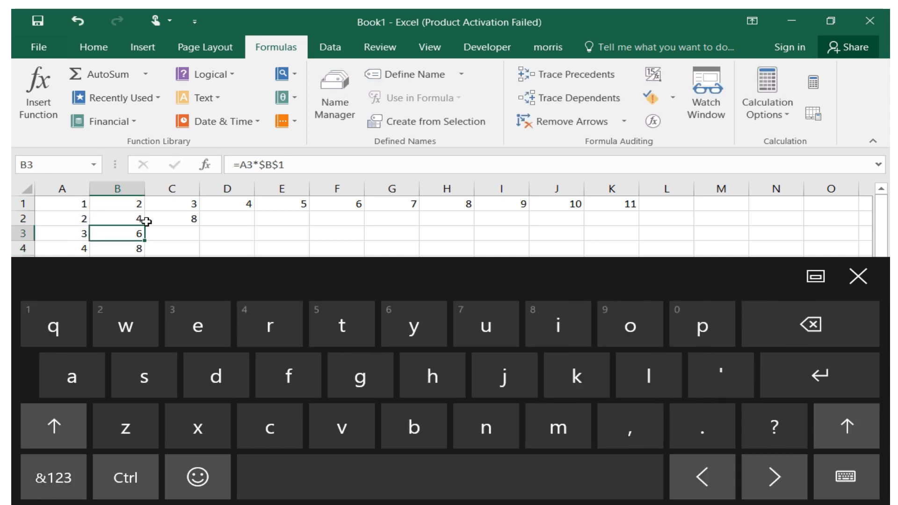
Clear C2 and fill the edited B2 formula across row 2 through F2
{"action": "left_click", "coordinate": [196, 220]}
{"action": "left_click", "coordinate": [748, 339]}
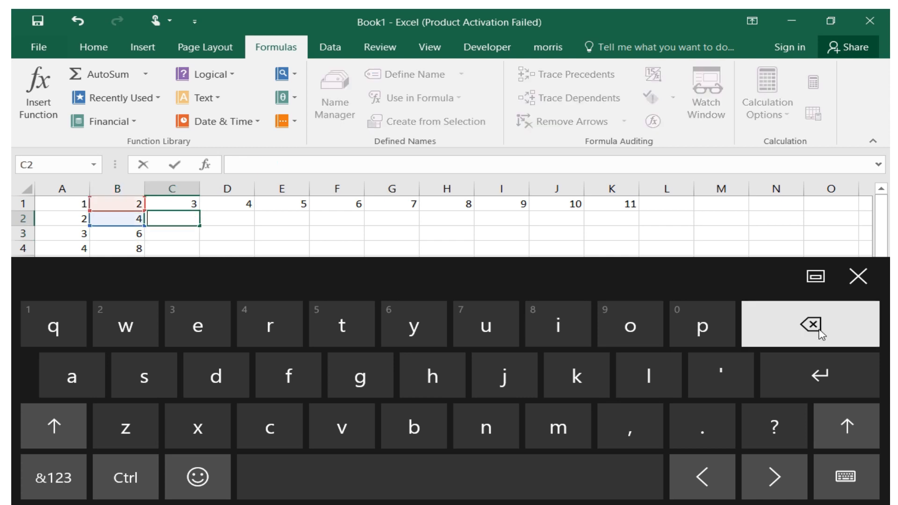
{"action": "left_click", "coordinate": [126, 215]}
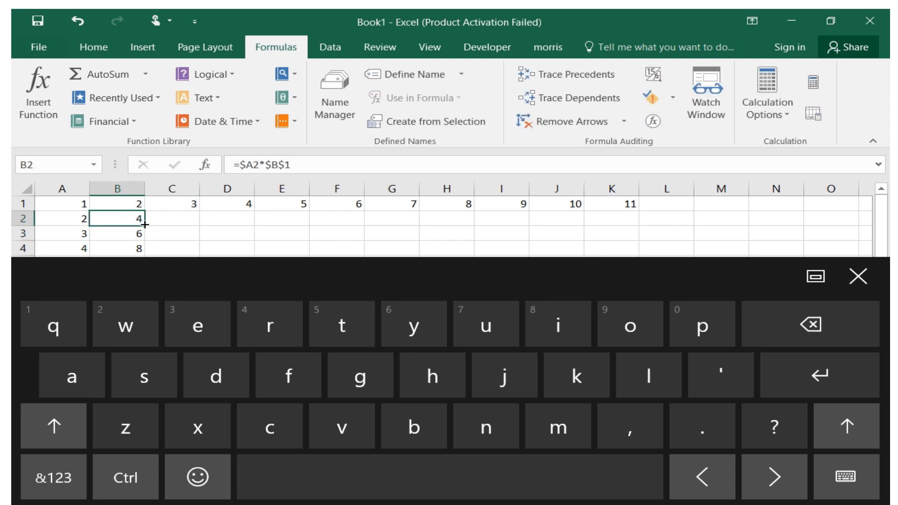
{"action": "left_click_drag", "start_coordinate": [144, 225], "coordinate": [372, 242]}
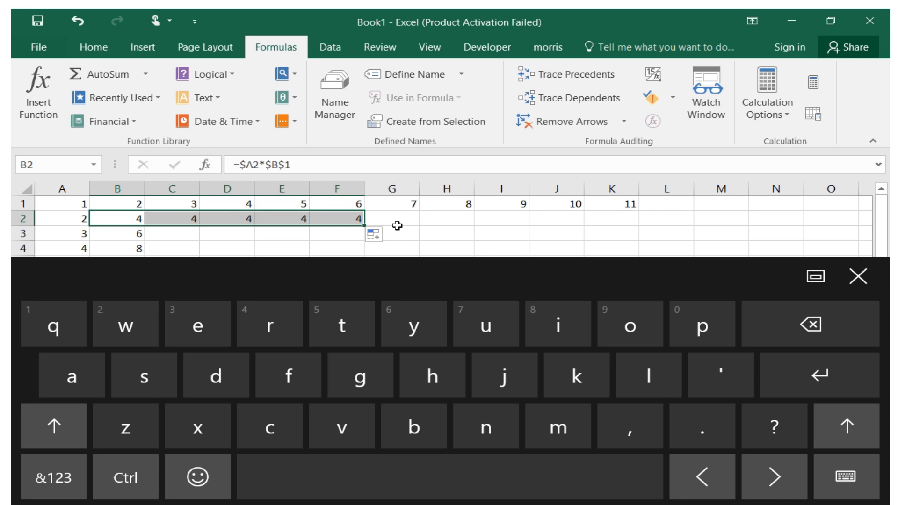
Clear the copied formulas from cells F2, E2, D2 and C2, keeping only the formula in B2
{"action": "left_click", "coordinate": [332, 222]}
{"action": "left_click", "coordinate": [810, 333]}
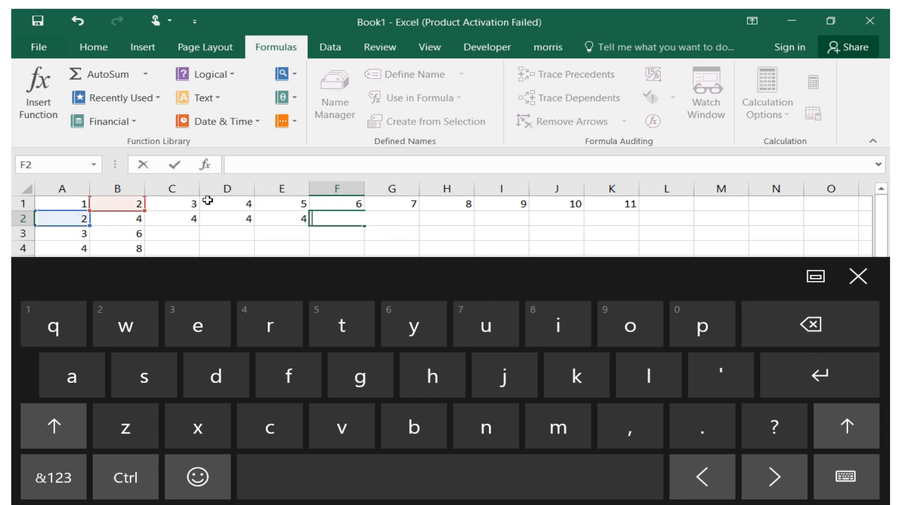
{"action": "left_click", "coordinate": [268, 219]}
{"action": "left_click", "coordinate": [805, 333]}
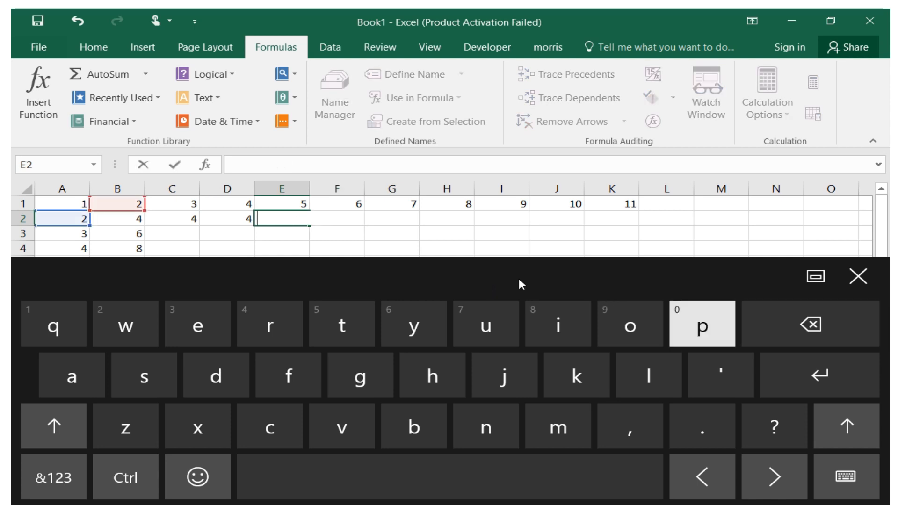
{"action": "left_click", "coordinate": [235, 218]}
{"action": "left_click", "coordinate": [811, 324]}
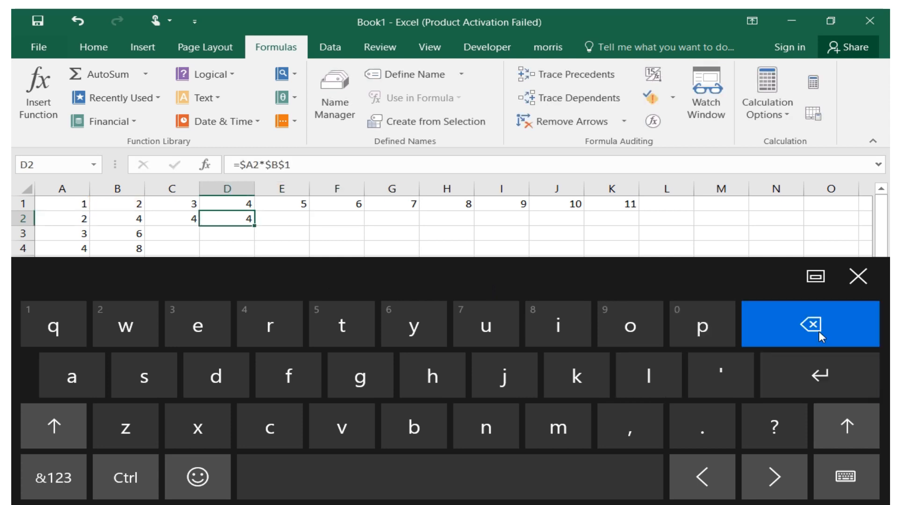
{"action": "left_click", "coordinate": [154, 219]}
{"action": "left_click", "coordinate": [752, 332]}
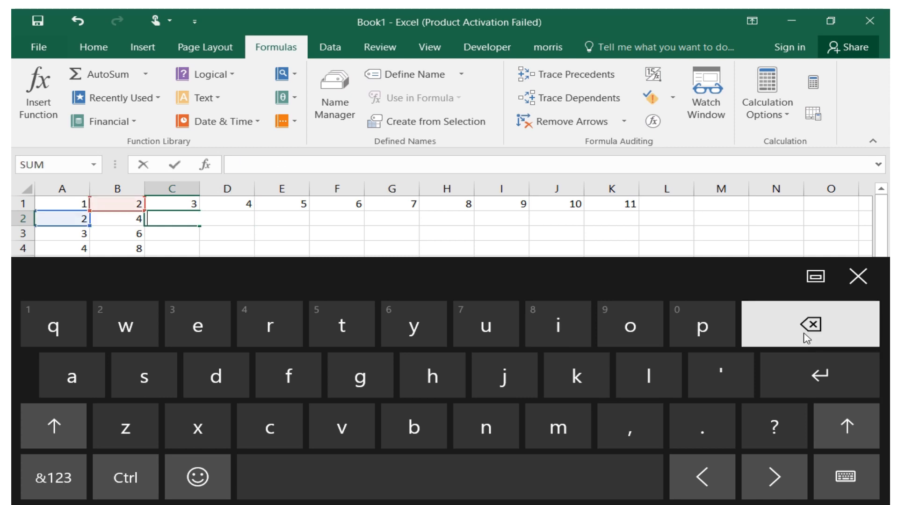
Edit the formula in B2 to =A$2*$B$1, locking row 2 instead of column A in the first reference
{"action": "double_click", "coordinate": [124, 221]}
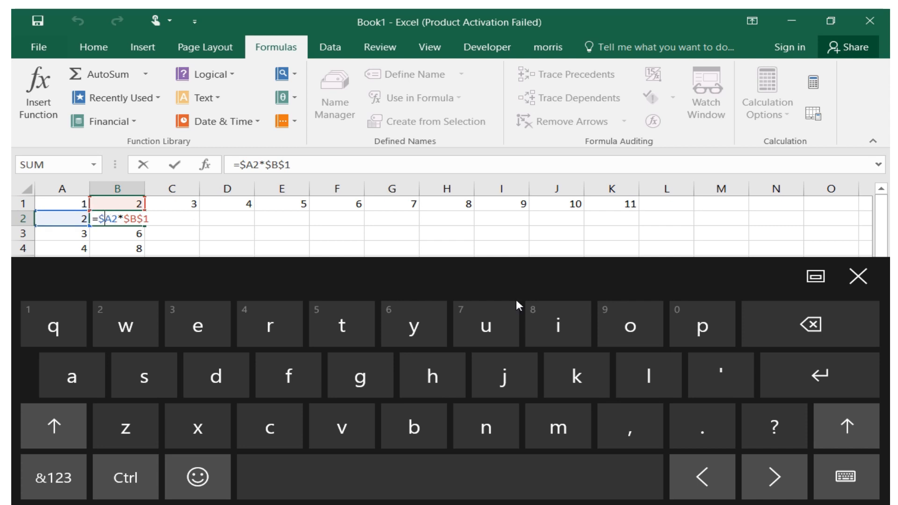
{"action": "left_click", "coordinate": [810, 324]}
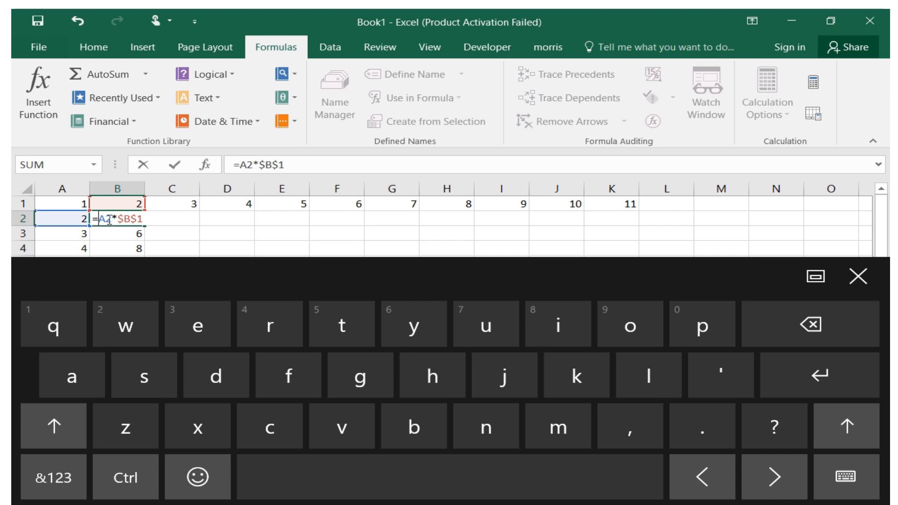
{"action": "left_click", "coordinate": [54, 477]}
{"action": "left_click", "coordinate": [342, 325]}
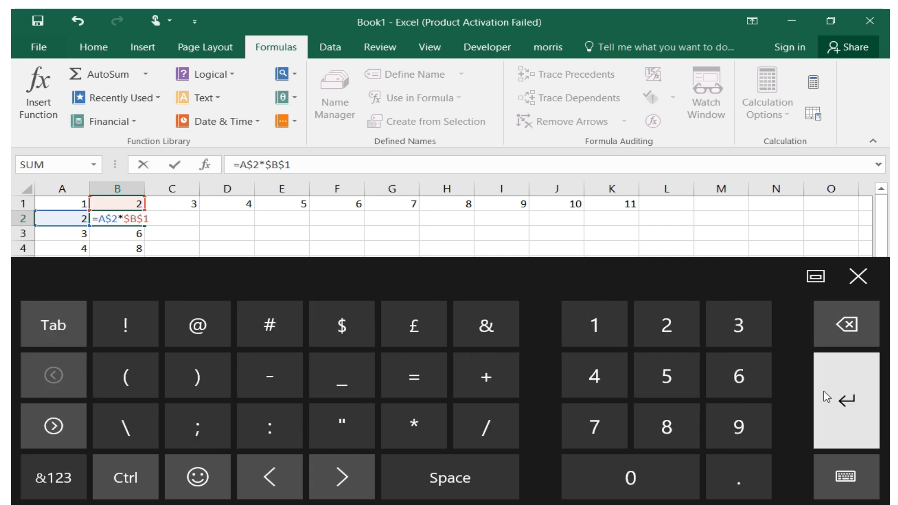
{"action": "left_click", "coordinate": [844, 397]}
Try filling the B2 formula across into C2 and inspect the references in the copied formula
{"action": "left_click", "coordinate": [139, 219]}
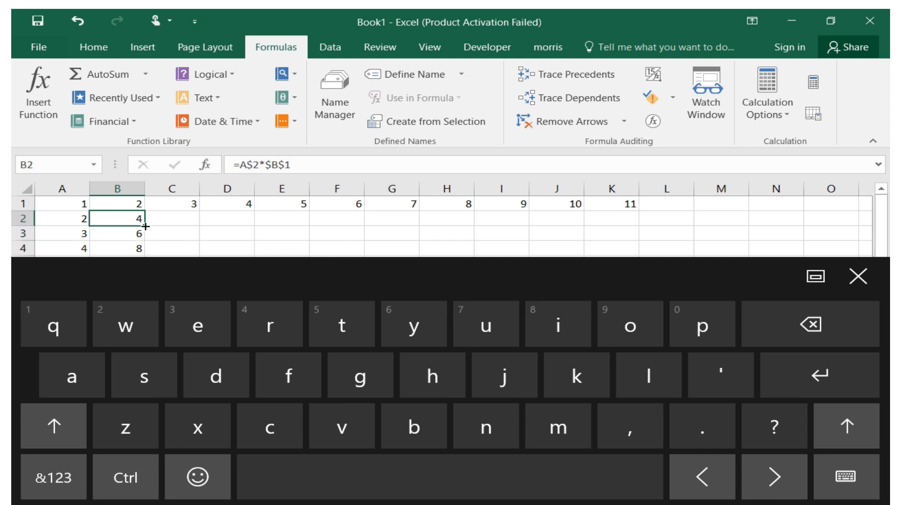
{"action": "left_click_drag", "start_coordinate": [145, 226], "coordinate": [180, 227]}
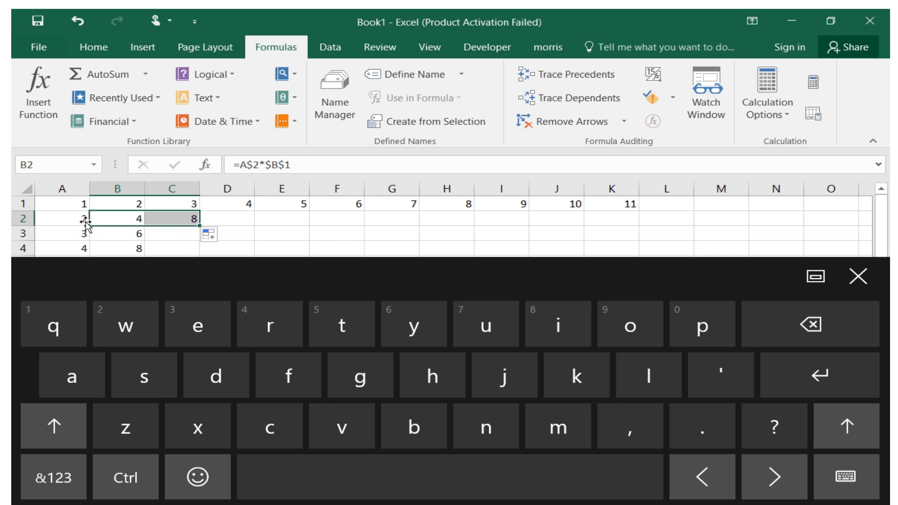
{"action": "double_click", "coordinate": [161, 216]}
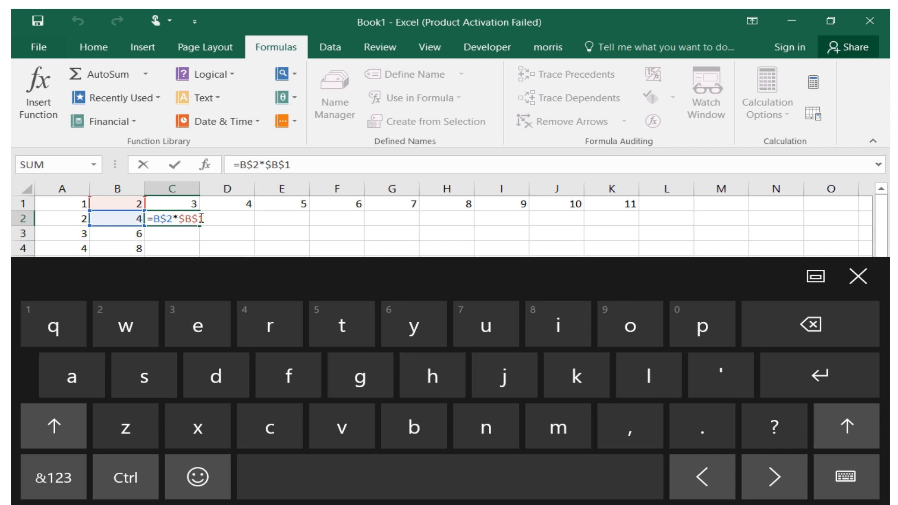
Leave formula editing in C2 and clear the copied formula from the cell
{"action": "left_click", "coordinate": [798, 332]}
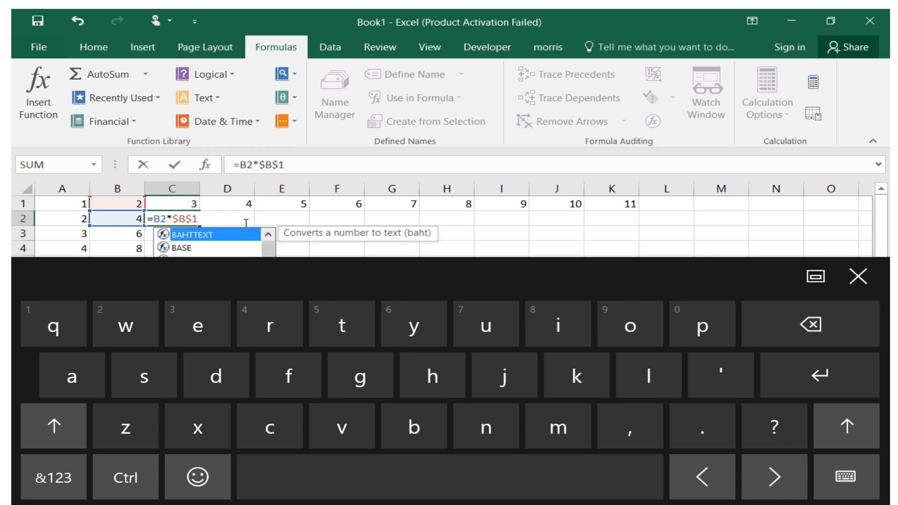
{"action": "left_click", "coordinate": [225, 216]}
{"action": "left_click", "coordinate": [806, 373]}
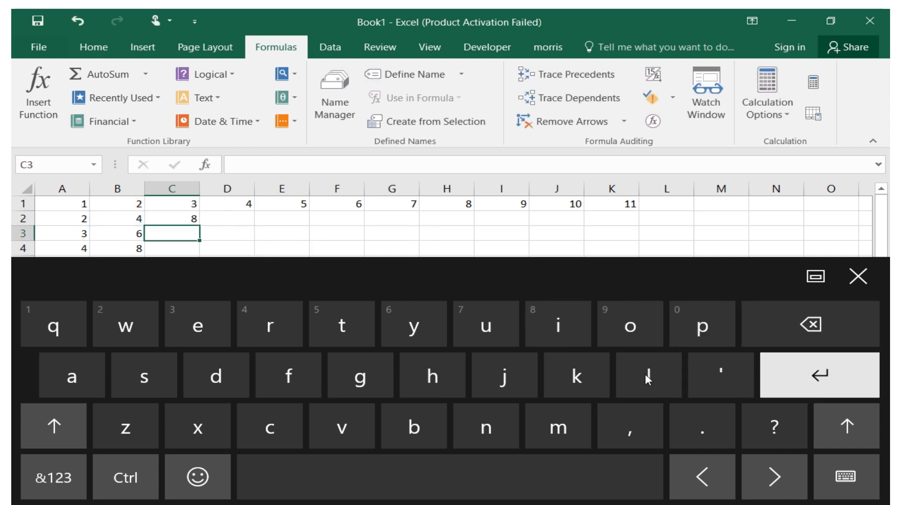
{"action": "left_click", "coordinate": [189, 219]}
{"action": "left_click", "coordinate": [811, 325]}
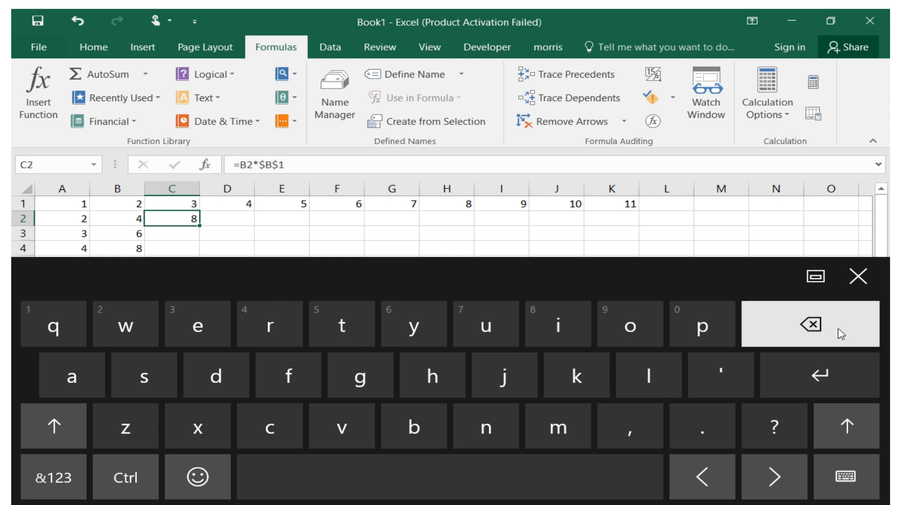
Edit the formula in B2 to =$A2*B$1, locking column A in the first reference and row 1 in the second
{"action": "left_click", "coordinate": [130, 216]}
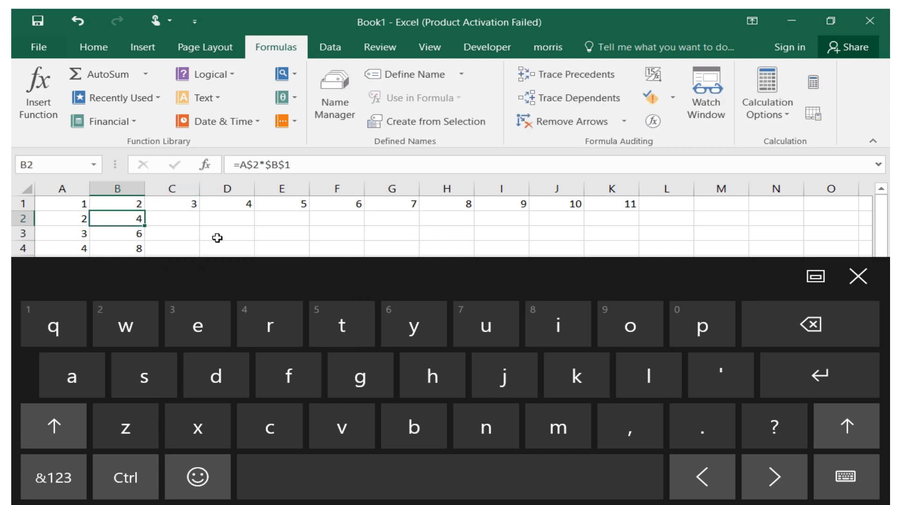
{"action": "double_click", "coordinate": [125, 219]}
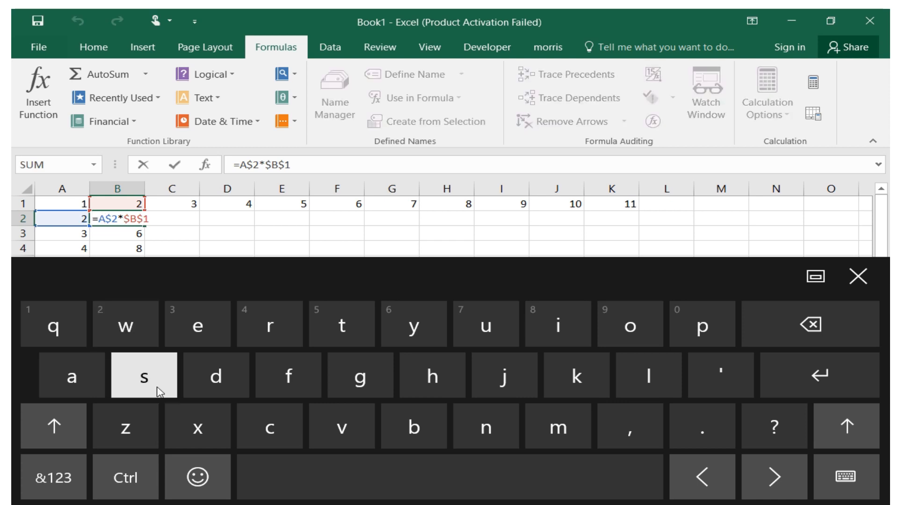
{"action": "left_click", "coordinate": [53, 477]}
{"action": "left_click", "coordinate": [367, 344]}
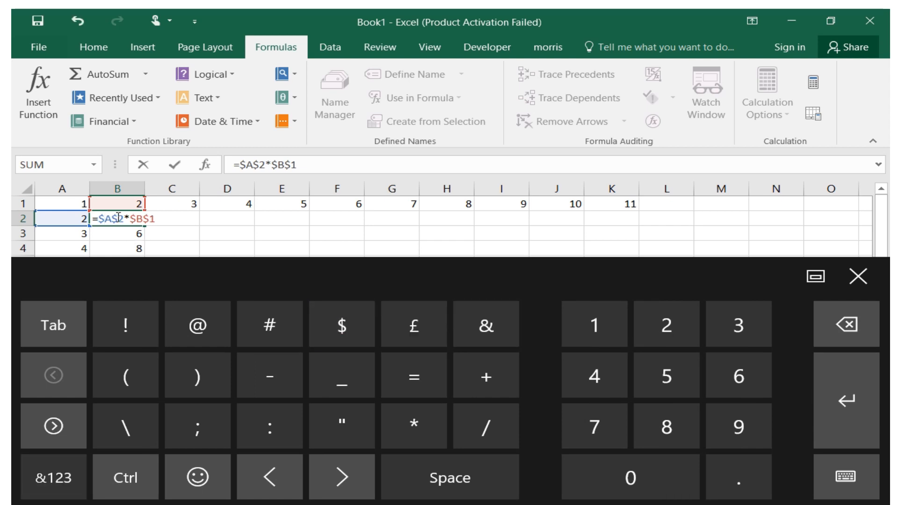
{"action": "left_click", "coordinate": [846, 324]}
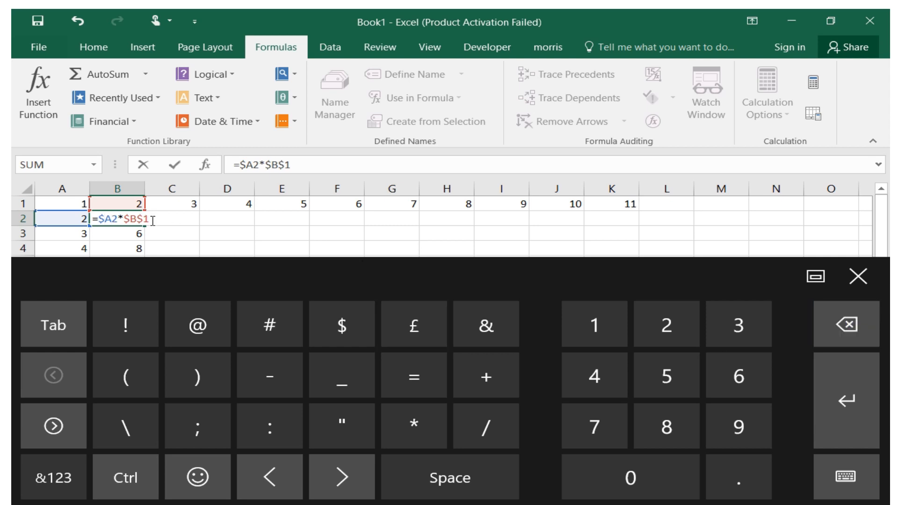
{"action": "left_click", "coordinate": [842, 335]}
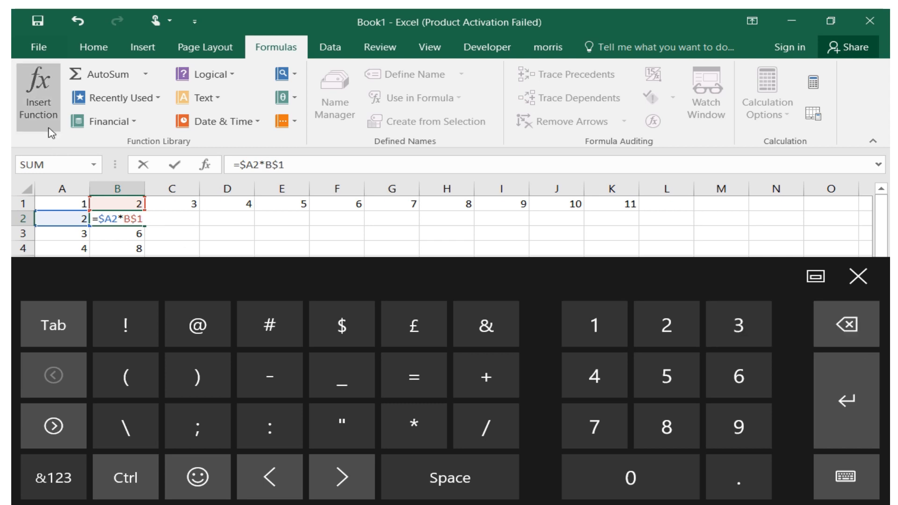
{"action": "left_click", "coordinate": [841, 414]}
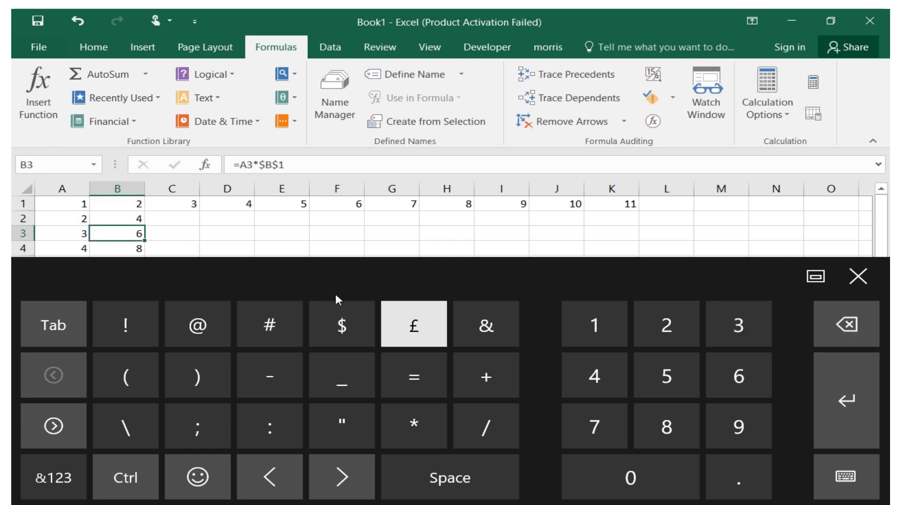
Fill the B2 formula across row 2 through K2 and down through row 14 to complete the multiplication table
{"action": "left_click", "coordinate": [125, 213]}
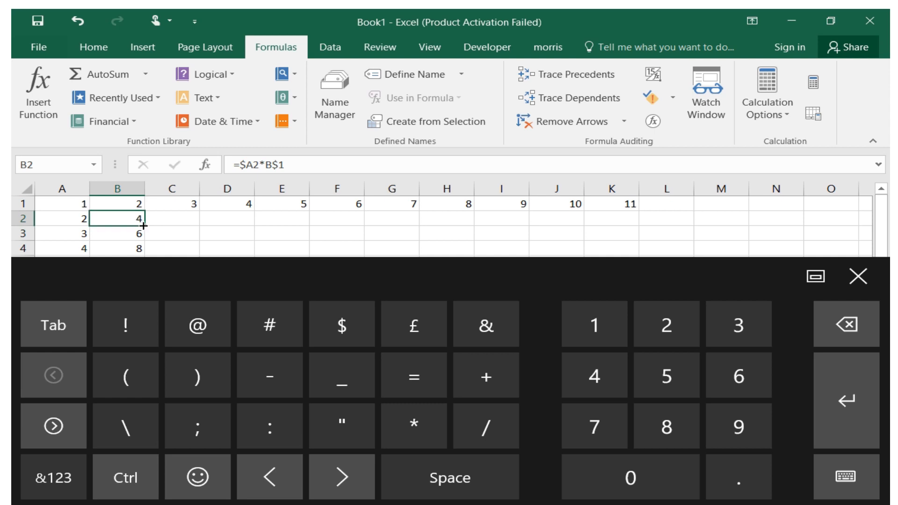
{"action": "left_click_drag", "start_coordinate": [140, 220], "coordinate": [186, 222]}
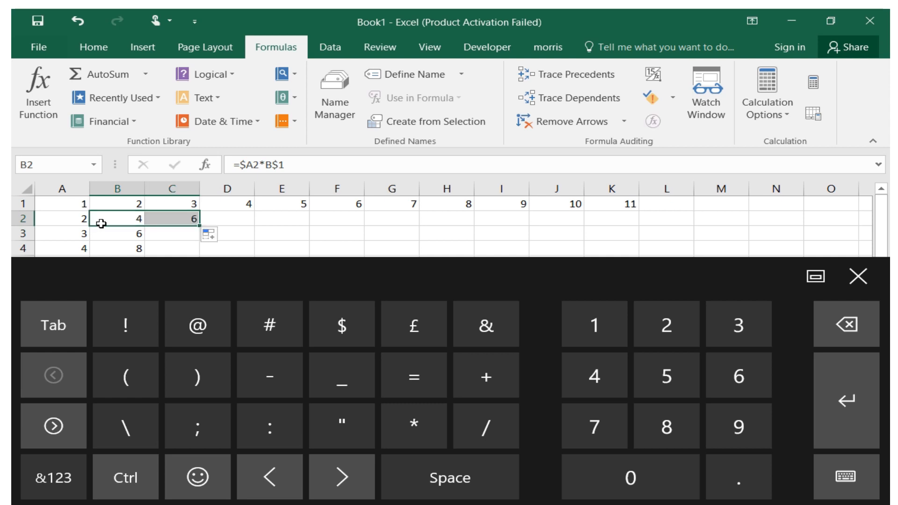
{"action": "left_click_drag", "start_coordinate": [199, 225], "coordinate": [626, 224]}
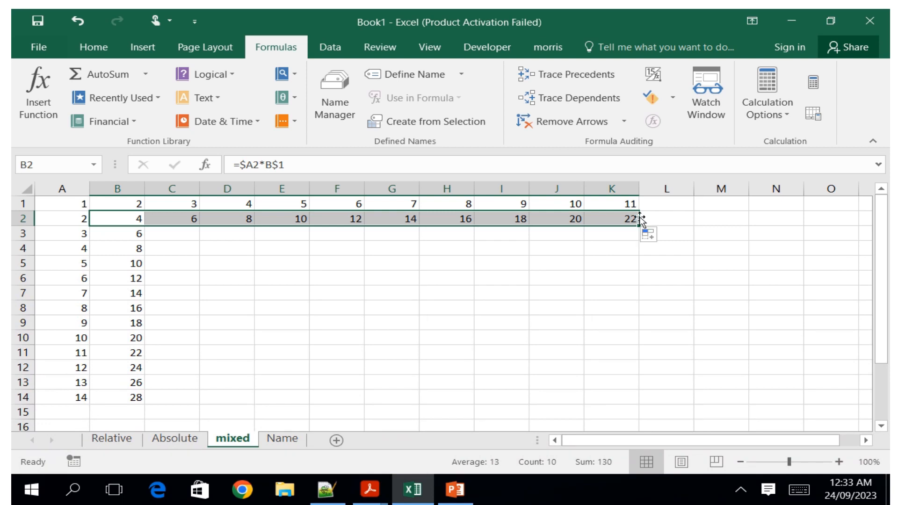
{"action": "left_click_drag", "start_coordinate": [636, 227], "coordinate": [640, 403]}
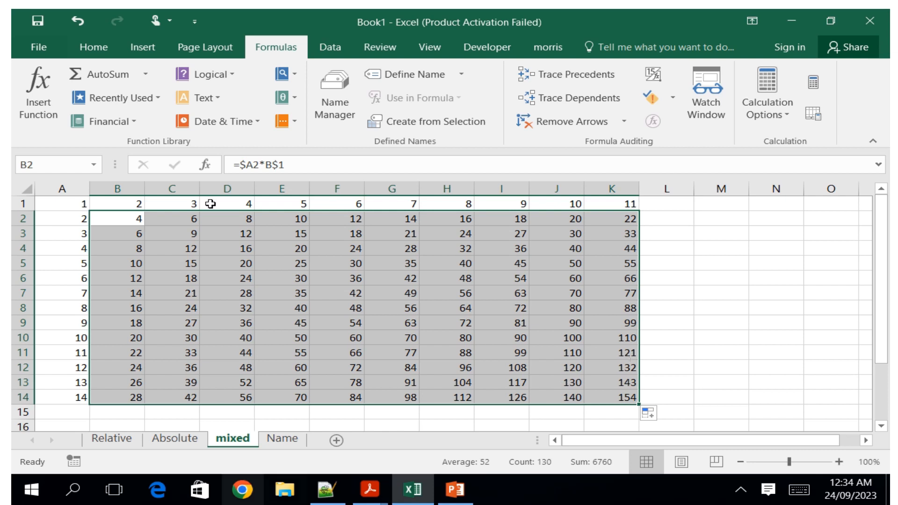
Check which cells the formula in K14 refers to and leave it as it is
{"action": "double_click", "coordinate": [624, 397]}
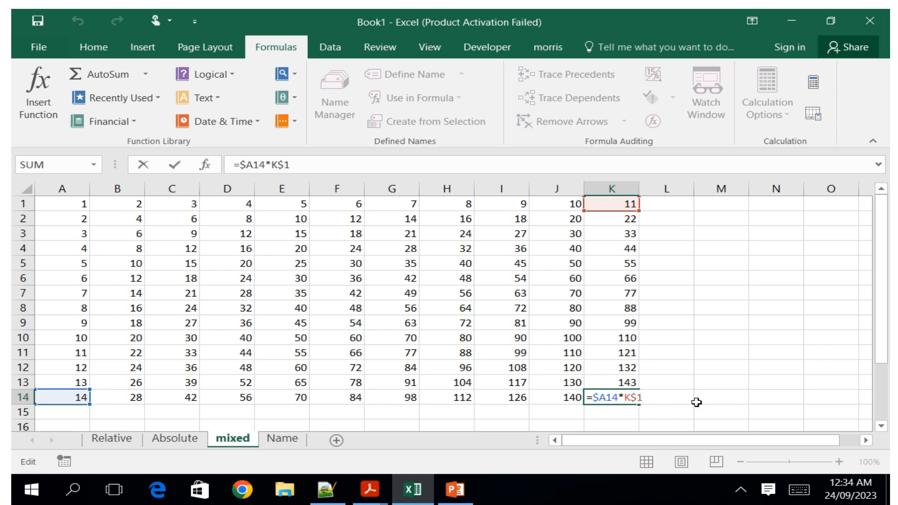
{"action": "left_click", "coordinate": [799, 489]}
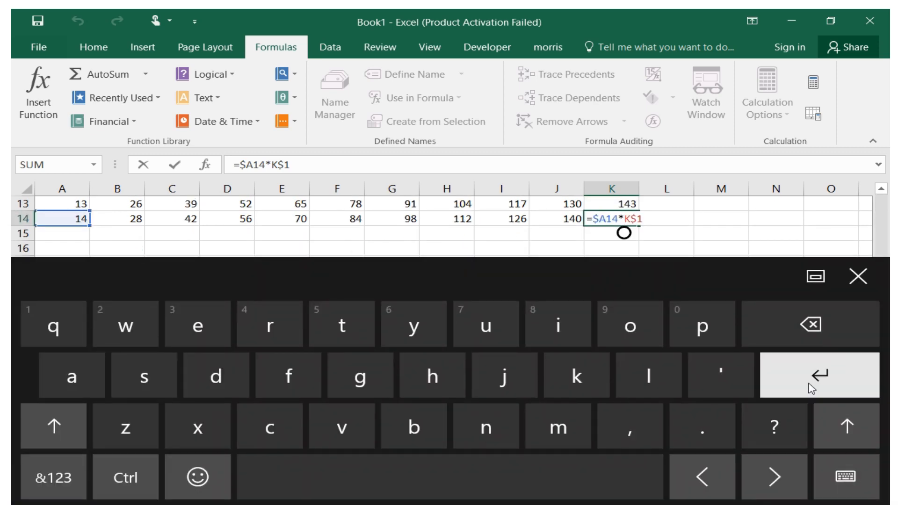
{"action": "left_click", "coordinate": [812, 389]}
Close the on-screen keyboard and switch to the Name sheet
{"action": "left_click", "coordinate": [858, 275]}
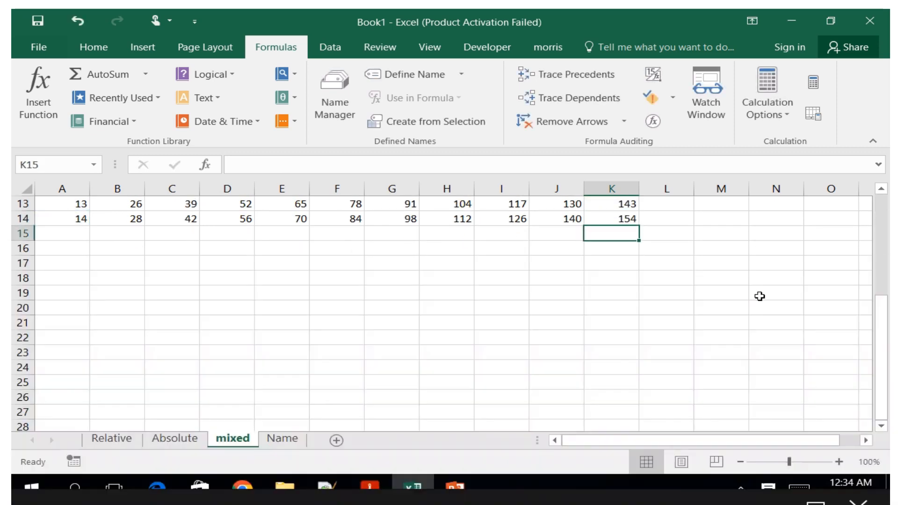
{"action": "left_click", "coordinate": [281, 440]}
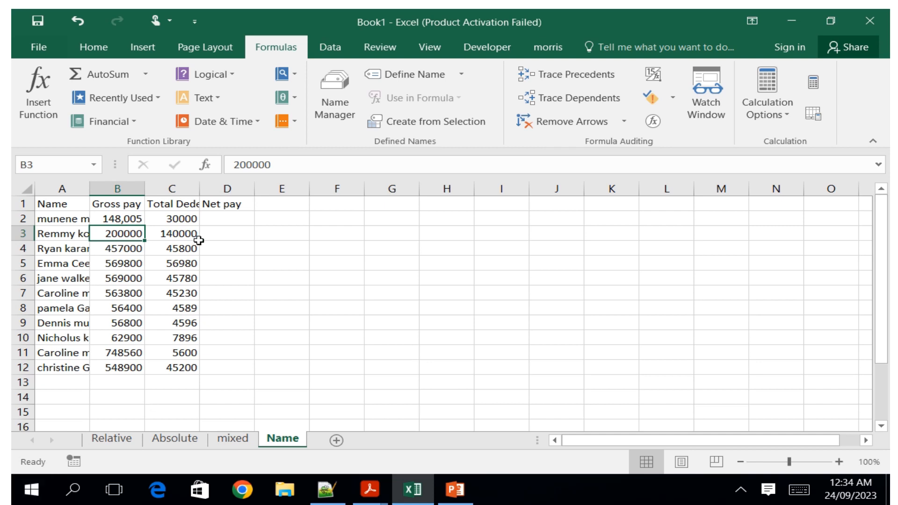
{"action": "left_click", "coordinate": [209, 219]}
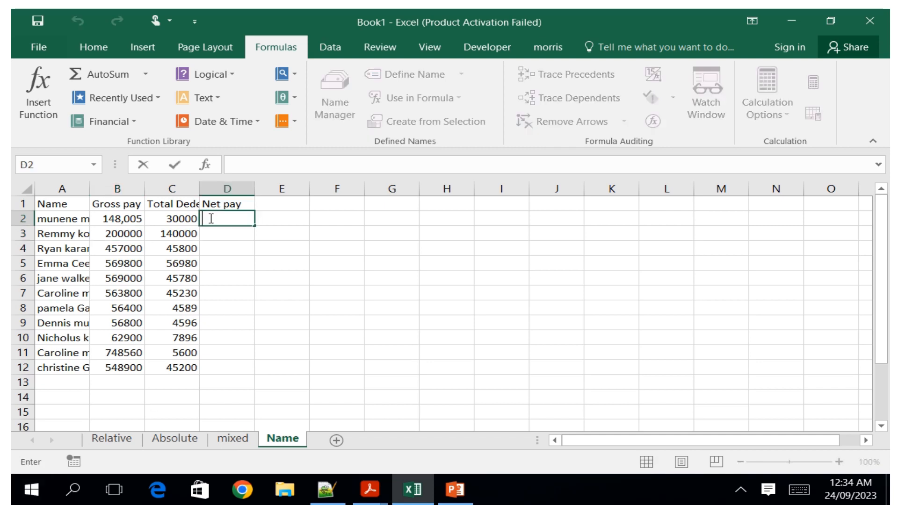
{"action": "left_click", "coordinate": [799, 490]}
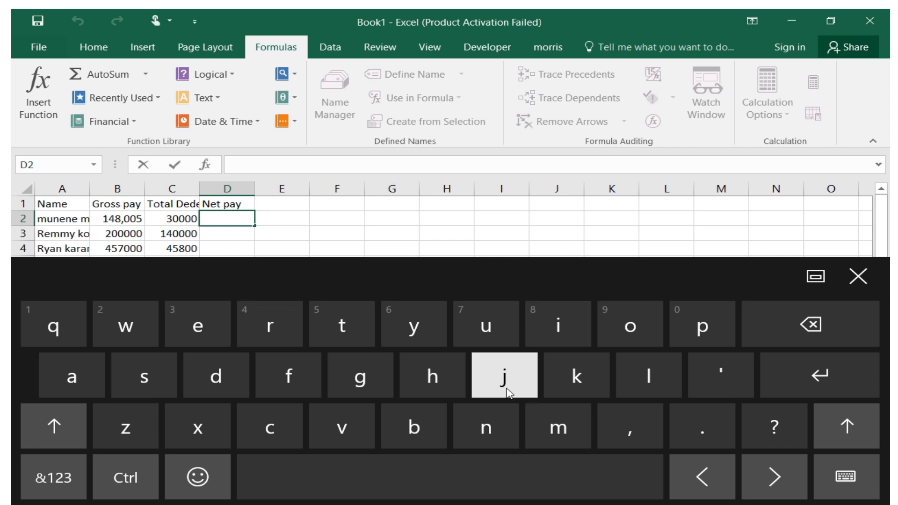
{"action": "left_click", "coordinate": [53, 478]}
{"action": "left_click", "coordinate": [413, 376]}
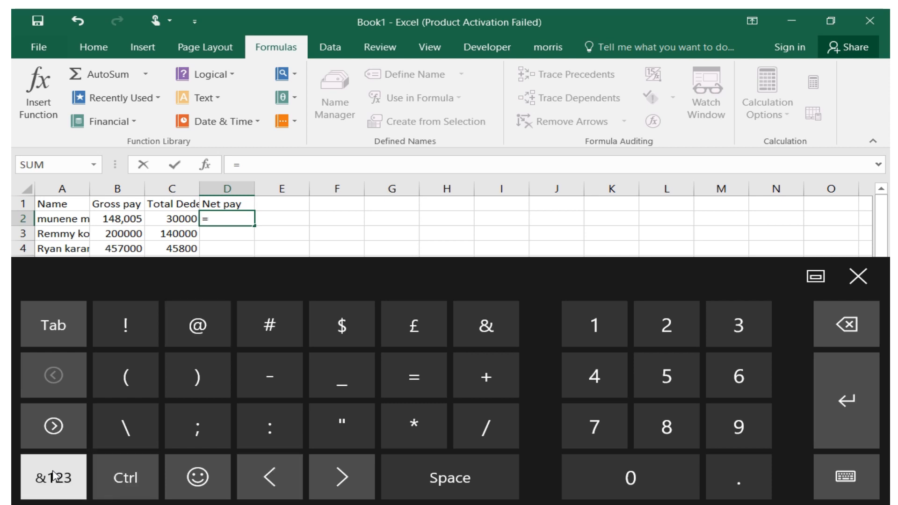
{"action": "left_click", "coordinate": [222, 205]}
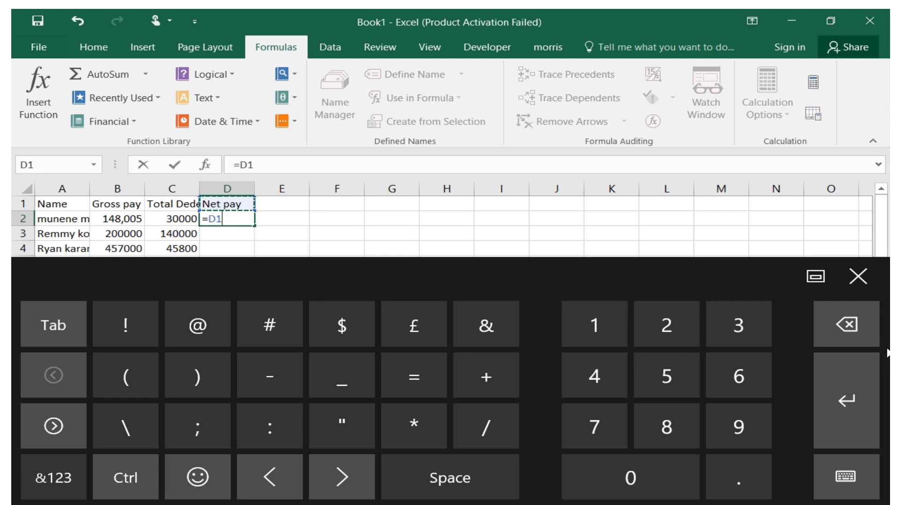
{"action": "left_click", "coordinate": [846, 324]}
{"action": "left_click", "coordinate": [858, 335]}
{"action": "left_click", "coordinate": [859, 335]}
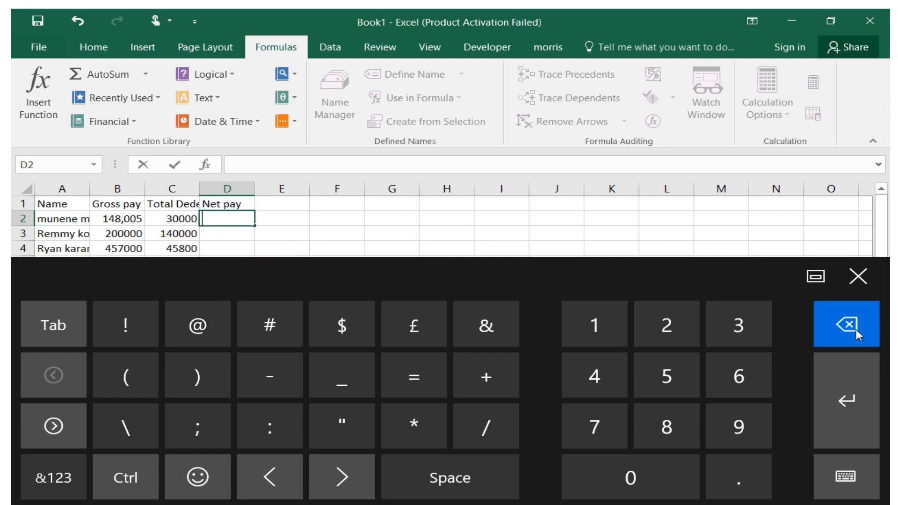
Clear the Net pay heading from cell D1
{"action": "left_click", "coordinate": [237, 203]}
{"action": "double_click", "coordinate": [237, 203]}
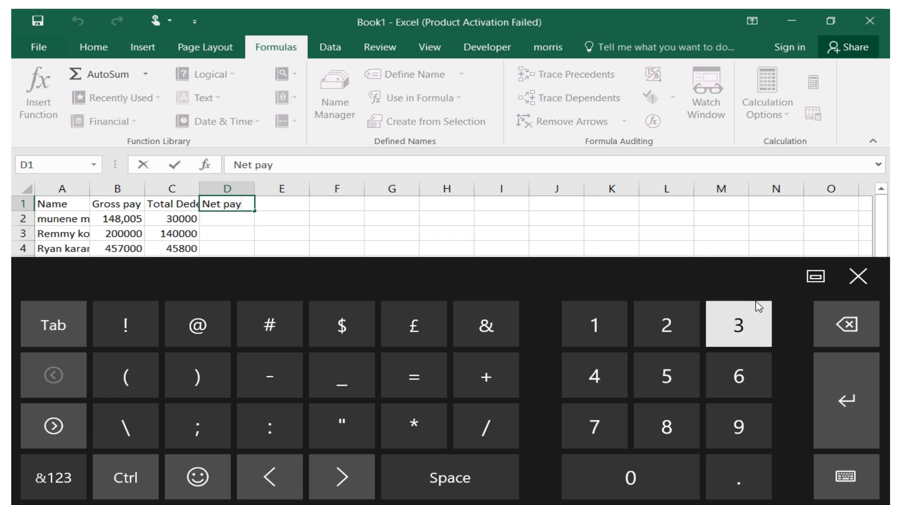
{"action": "left_click", "coordinate": [842, 325]}
{"action": "left_click", "coordinate": [842, 325]}
{"action": "left_click", "coordinate": [841, 326]}
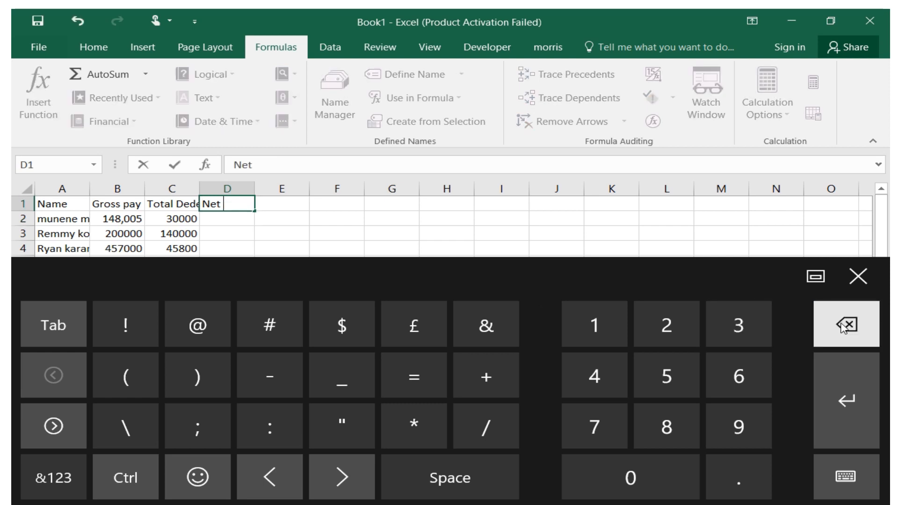
{"action": "left_click", "coordinate": [842, 325]}
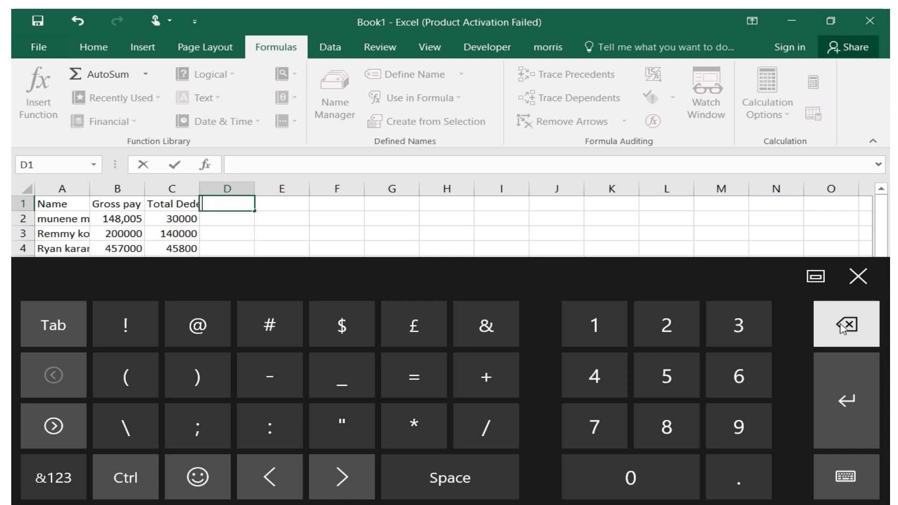
Widen column C so that its full Total Dedections heading fits in the cell
{"action": "double_click", "coordinate": [189, 205]}
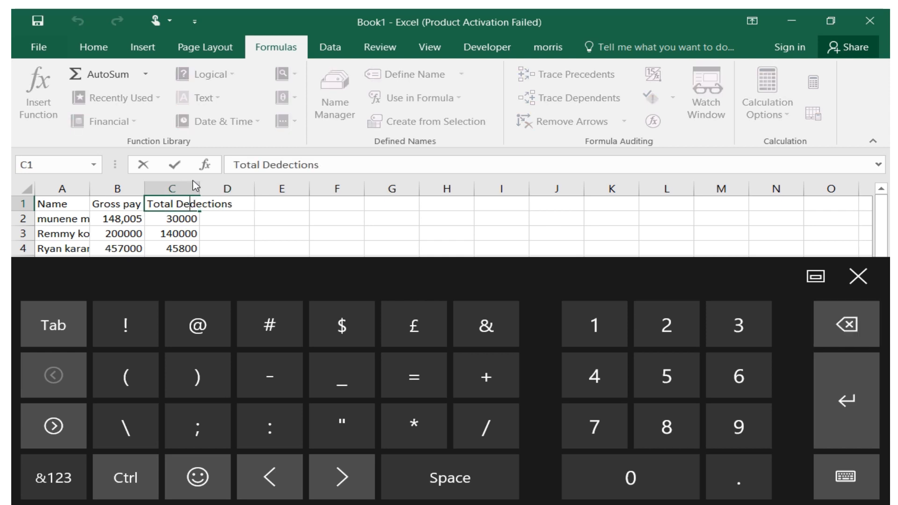
{"action": "left_click", "coordinate": [195, 184]}
{"action": "left_click_drag", "start_coordinate": [200, 184], "coordinate": [241, 183]}
{"action": "left_click", "coordinate": [230, 203]}
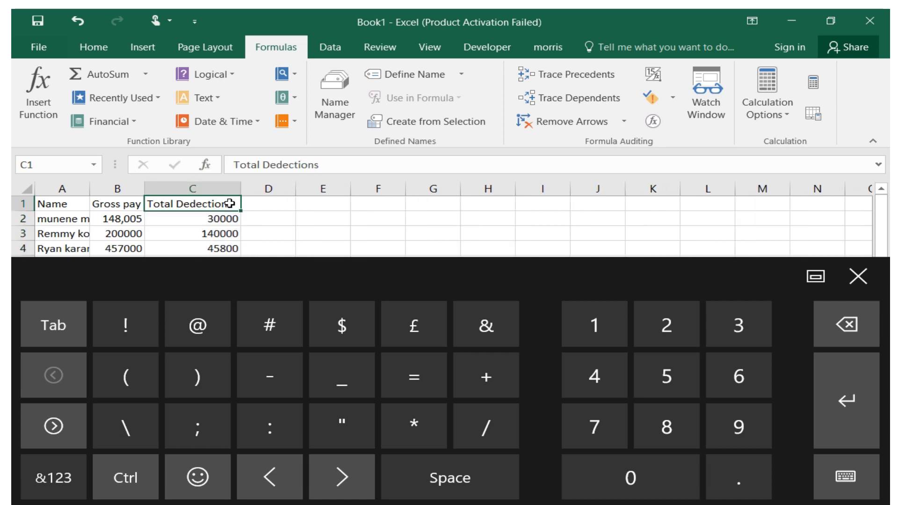
Erase the Total Dedections heading text from cell C1
{"action": "double_click", "coordinate": [231, 203]}
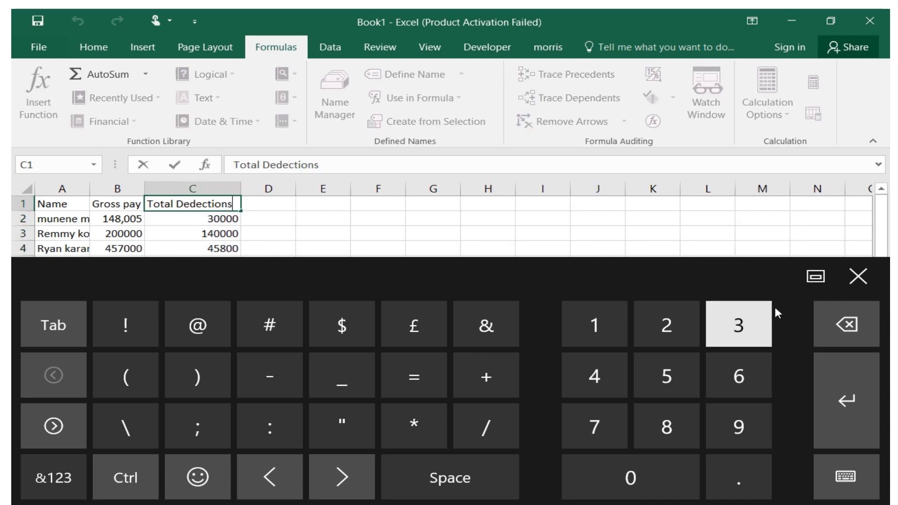
{"action": "left_click", "coordinate": [827, 321]}
{"action": "left_click", "coordinate": [828, 322]}
{"action": "left_click", "coordinate": [828, 322]}
{"action": "left_click", "coordinate": [828, 322]}
{"action": "left_click", "coordinate": [828, 322]}
{"action": "left_click", "coordinate": [828, 321]}
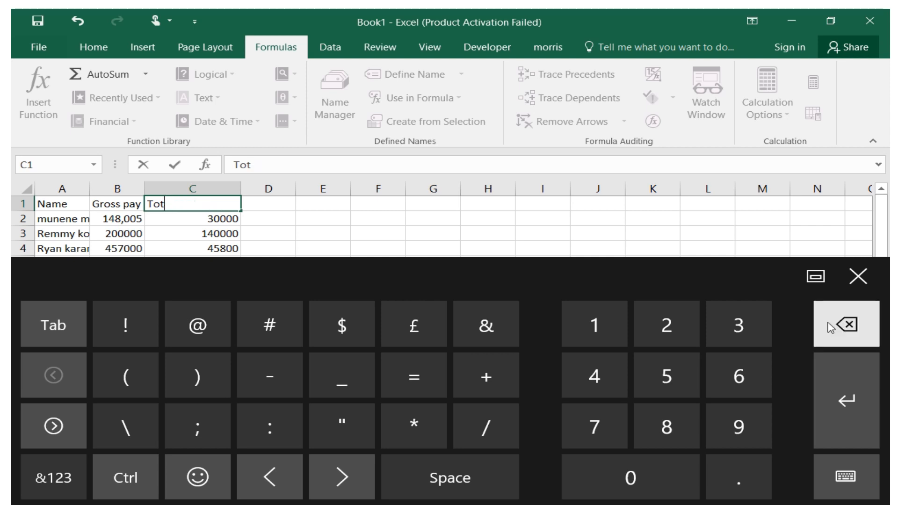
{"action": "left_click", "coordinate": [829, 325]}
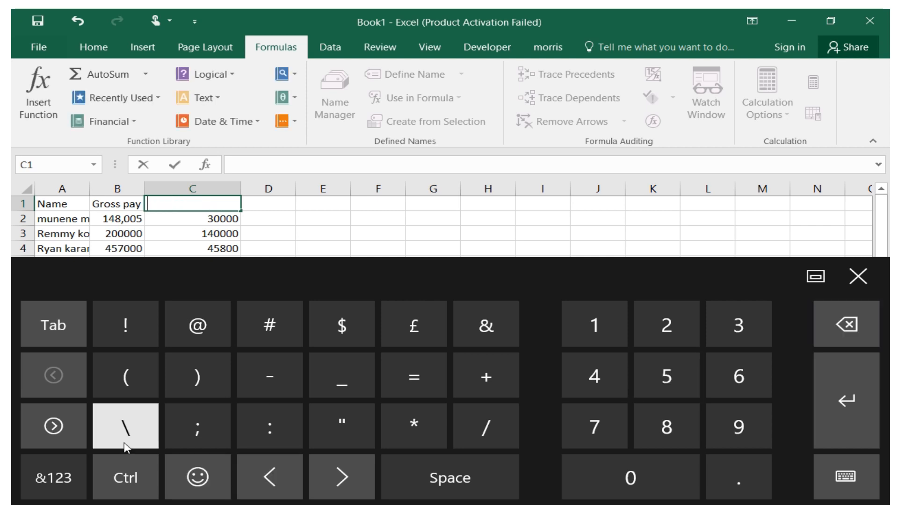
Enter "commission" as the new heading in C1
{"action": "left_click", "coordinate": [85, 491]}
{"action": "left_click", "coordinate": [270, 426]}
{"action": "left_click", "coordinate": [630, 325]}
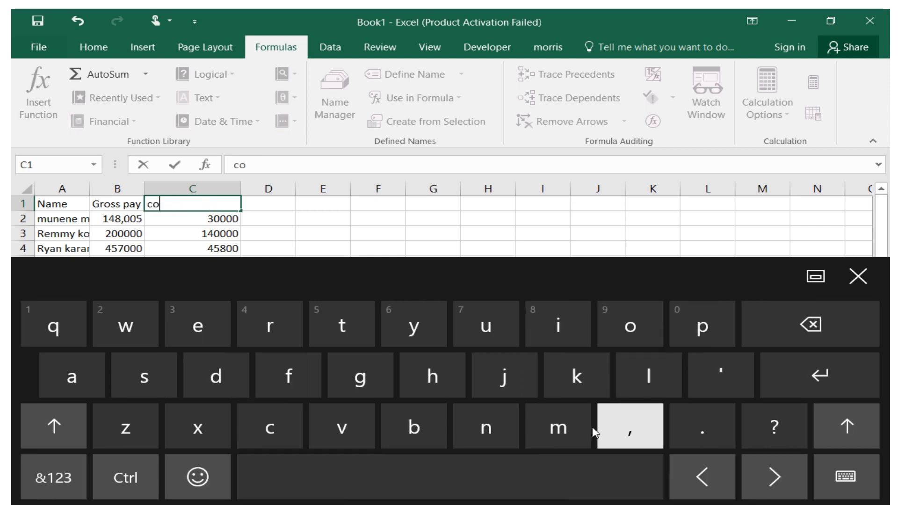
{"action": "left_click", "coordinate": [564, 427]}
{"action": "left_click", "coordinate": [576, 330]}
{"action": "left_click", "coordinate": [128, 381]}
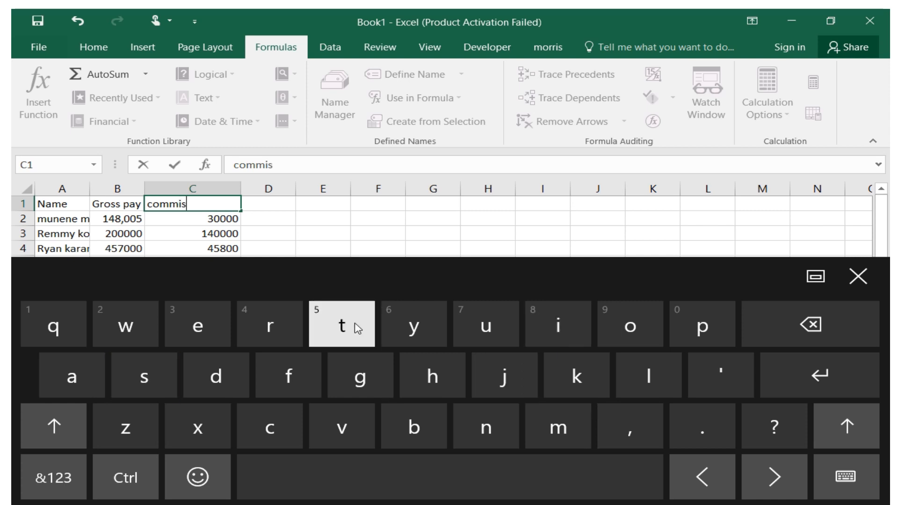
{"action": "left_click", "coordinate": [129, 382]}
{"action": "left_click", "coordinate": [558, 325]}
{"action": "left_click", "coordinate": [630, 325]}
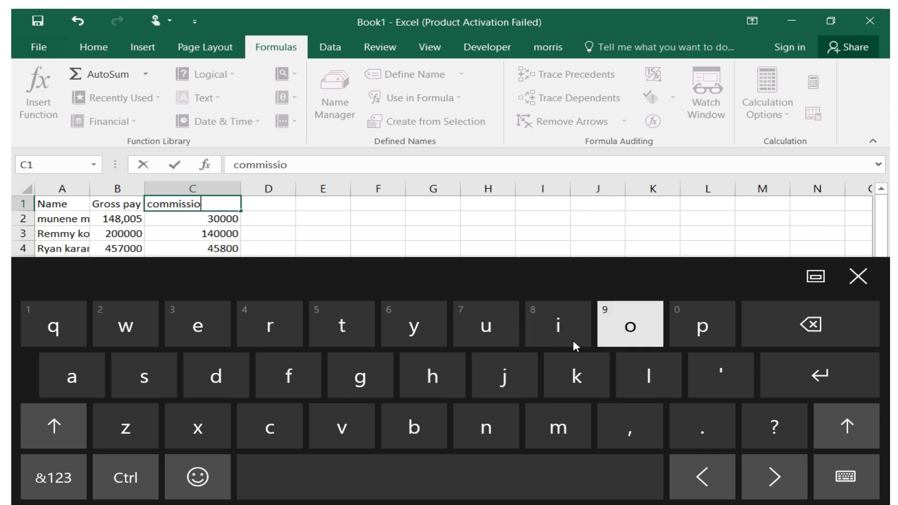
{"action": "left_click", "coordinate": [487, 427]}
Enter "total pay" as the heading in D1
{"action": "left_click", "coordinate": [269, 206]}
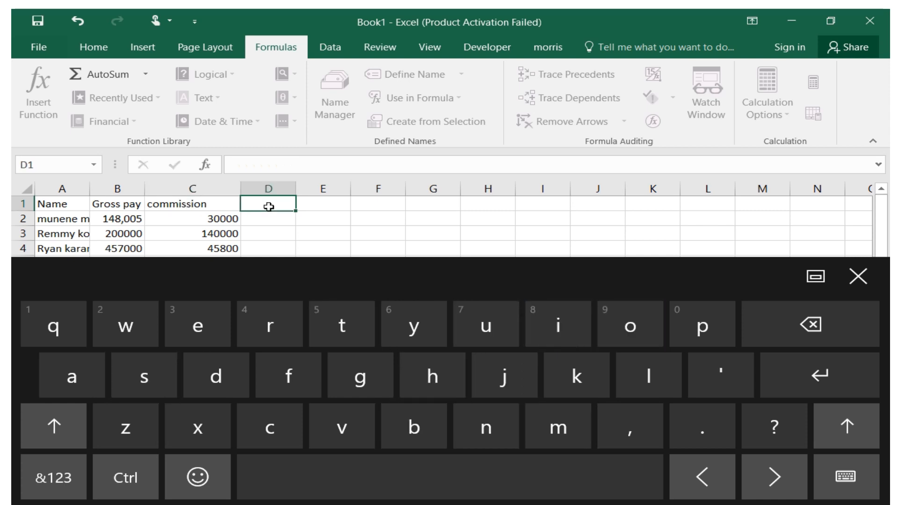
{"action": "left_click", "coordinate": [351, 336]}
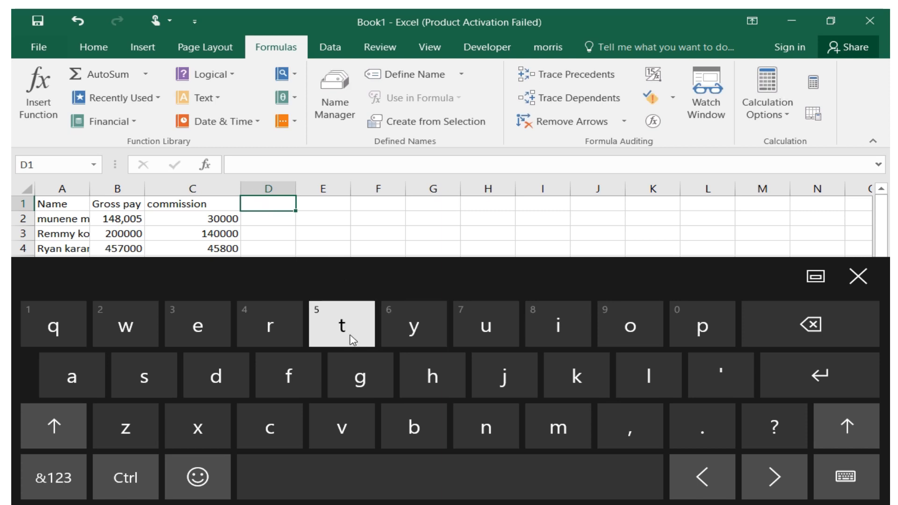
{"action": "left_click", "coordinate": [637, 311]}
{"action": "left_click", "coordinate": [351, 336]}
{"action": "left_click", "coordinate": [87, 359]}
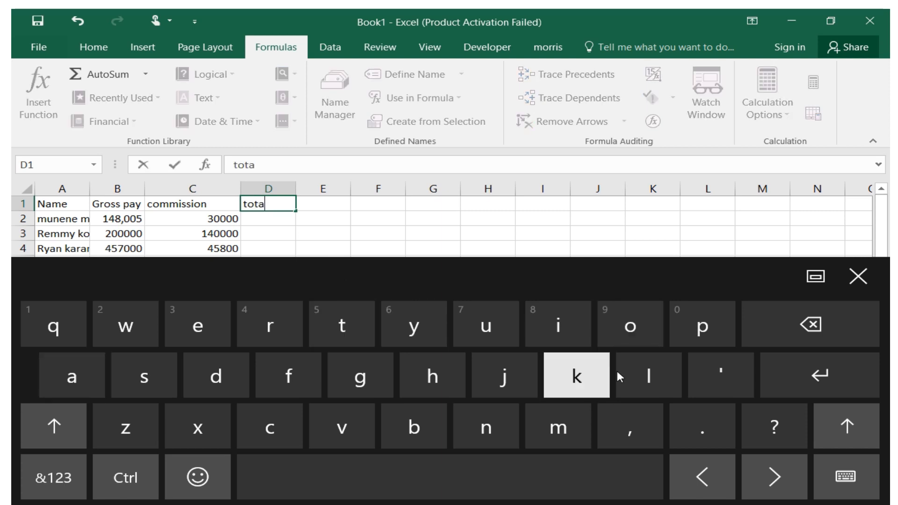
{"action": "left_click", "coordinate": [622, 374]}
{"action": "left_click", "coordinate": [337, 496]}
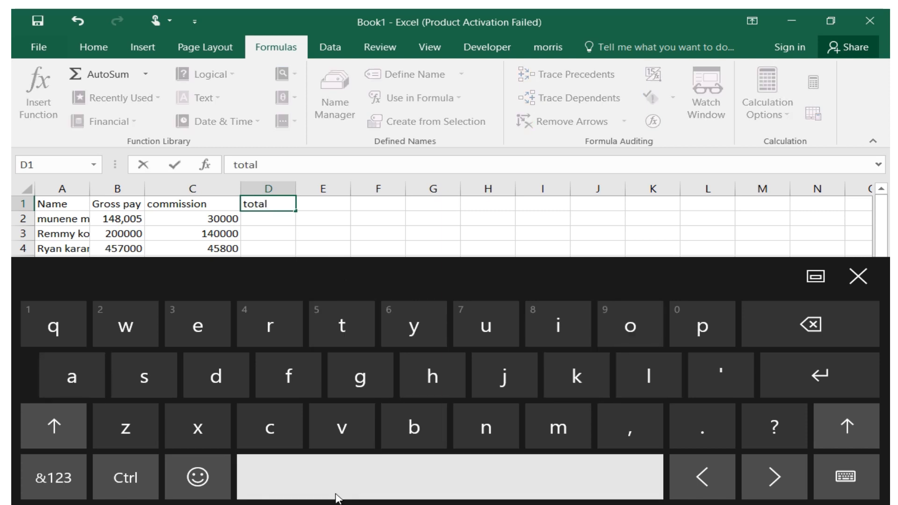
{"action": "left_click", "coordinate": [700, 329]}
{"action": "left_click", "coordinate": [94, 380]}
{"action": "left_click", "coordinate": [402, 335]}
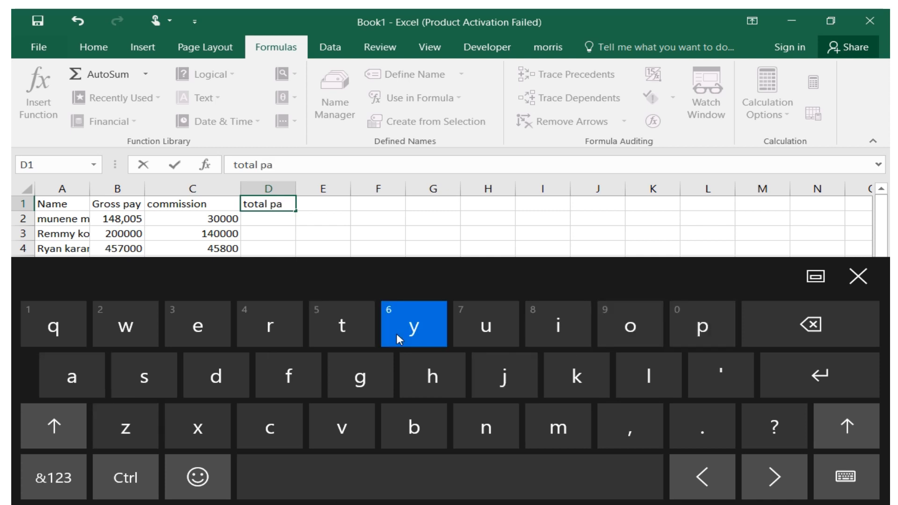
{"action": "left_click", "coordinate": [273, 233]}
Start a sum formula with empty parentheses, =sum(), in D2 under the total pay heading
{"action": "left_click", "coordinate": [253, 212]}
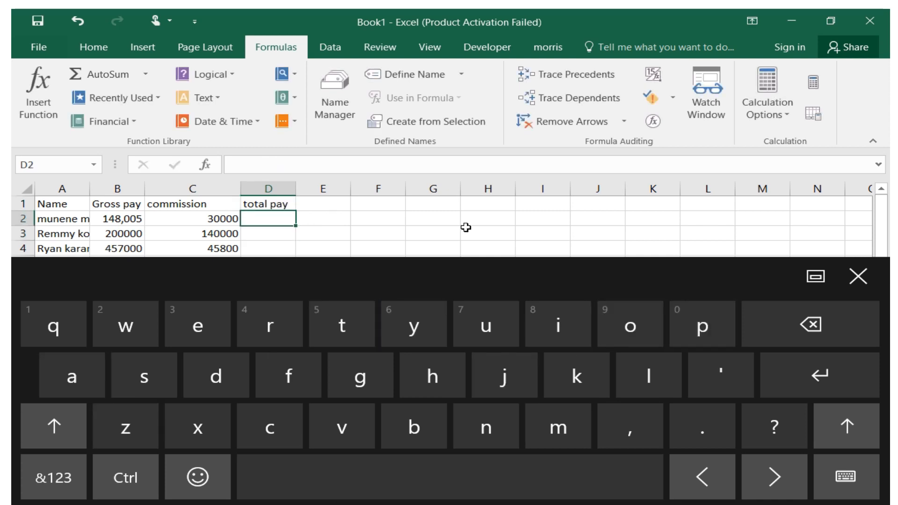
{"action": "left_click", "coordinate": [859, 276]}
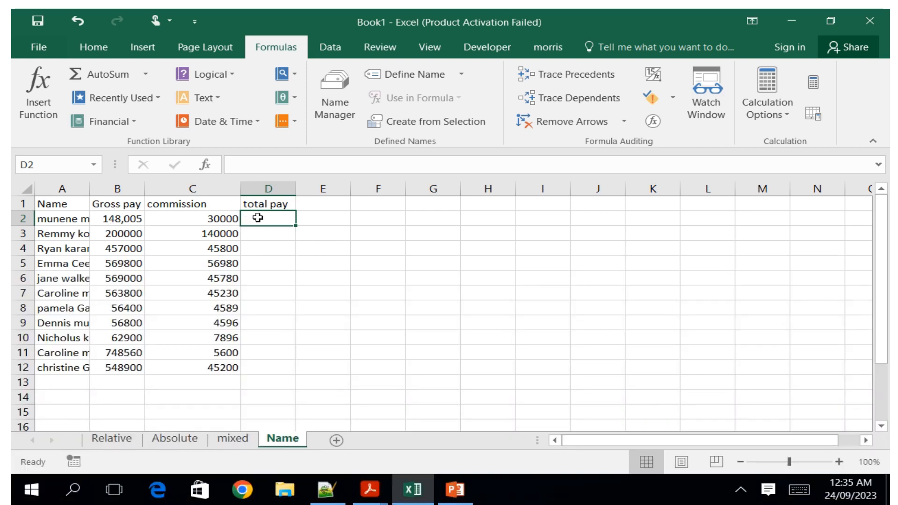
{"action": "left_click", "coordinate": [799, 490]}
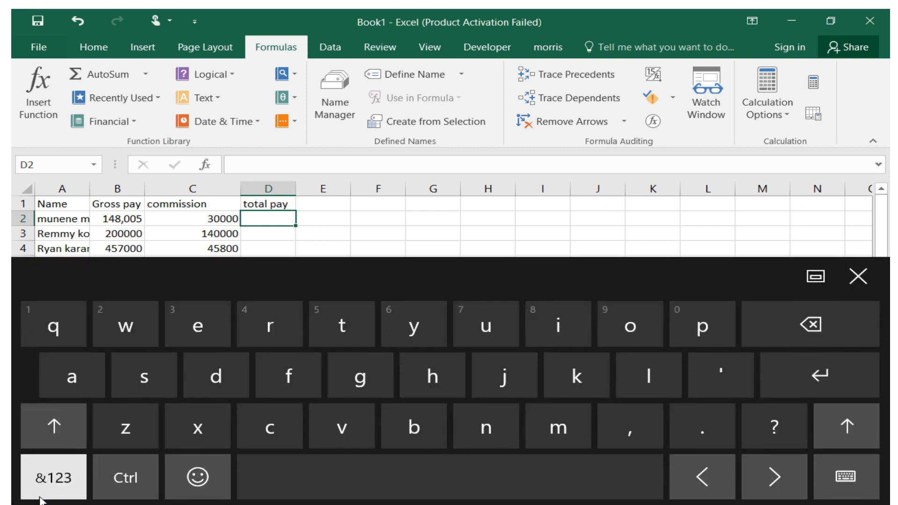
{"action": "left_click", "coordinate": [49, 492]}
{"action": "left_click", "coordinate": [397, 387]}
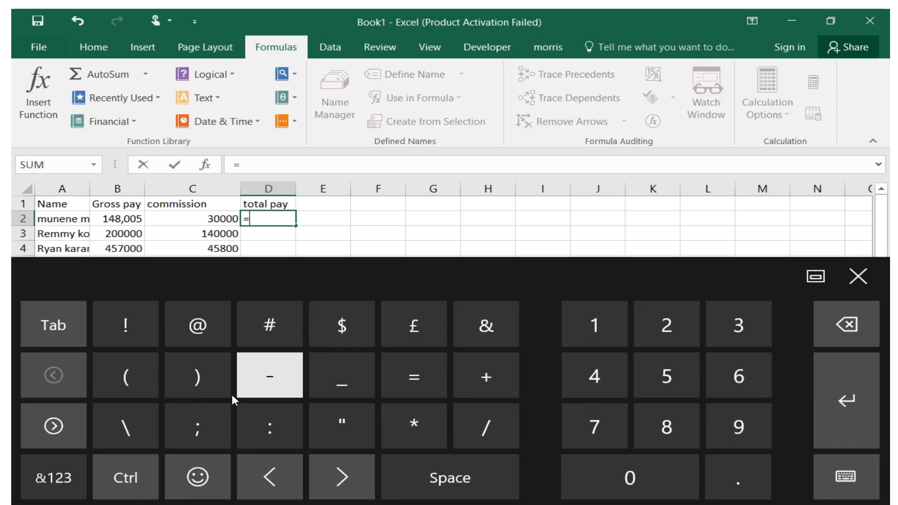
{"action": "left_click", "coordinate": [53, 477]}
{"action": "left_click", "coordinate": [144, 377]}
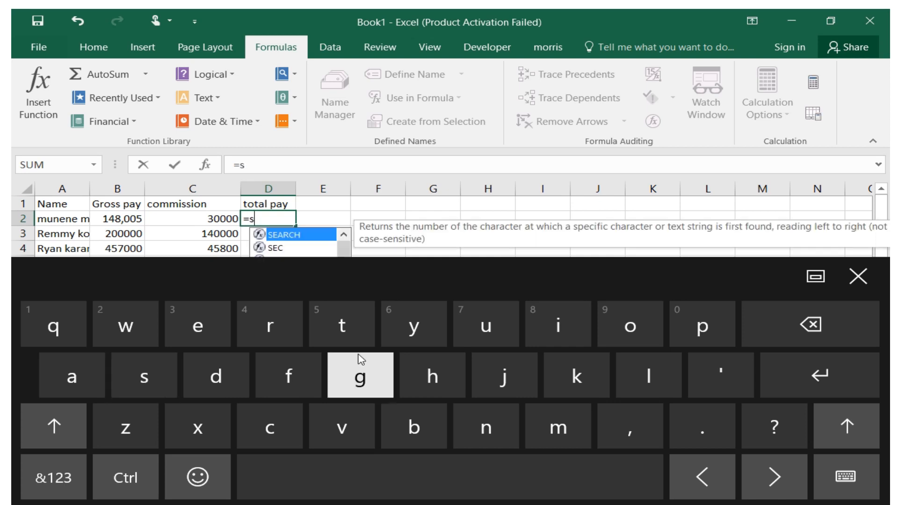
{"action": "left_click", "coordinate": [510, 327]}
{"action": "left_click", "coordinate": [542, 426]}
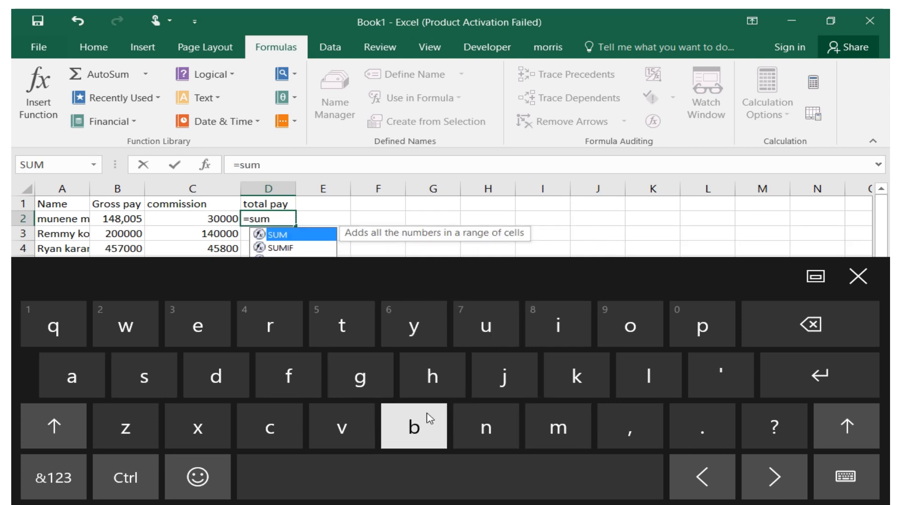
{"action": "left_click", "coordinate": [42, 479]}
{"action": "left_click", "coordinate": [125, 376]}
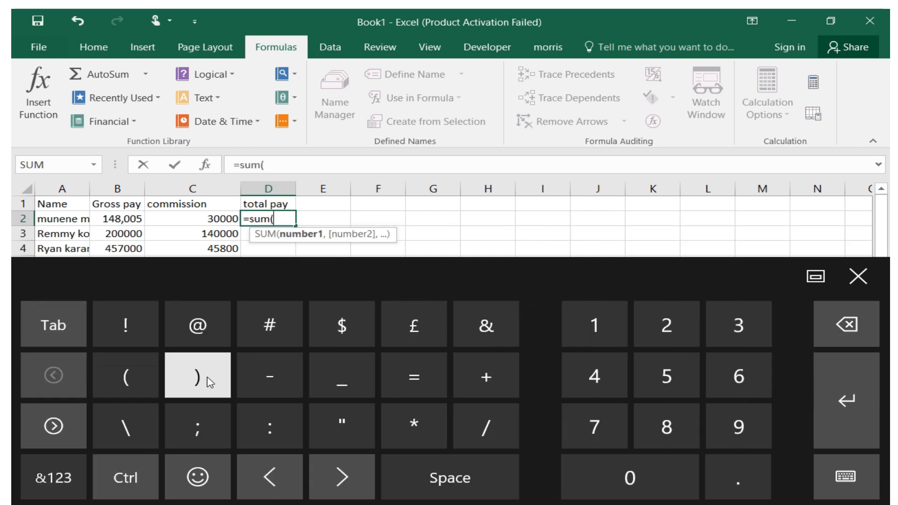
{"action": "left_click", "coordinate": [208, 381]}
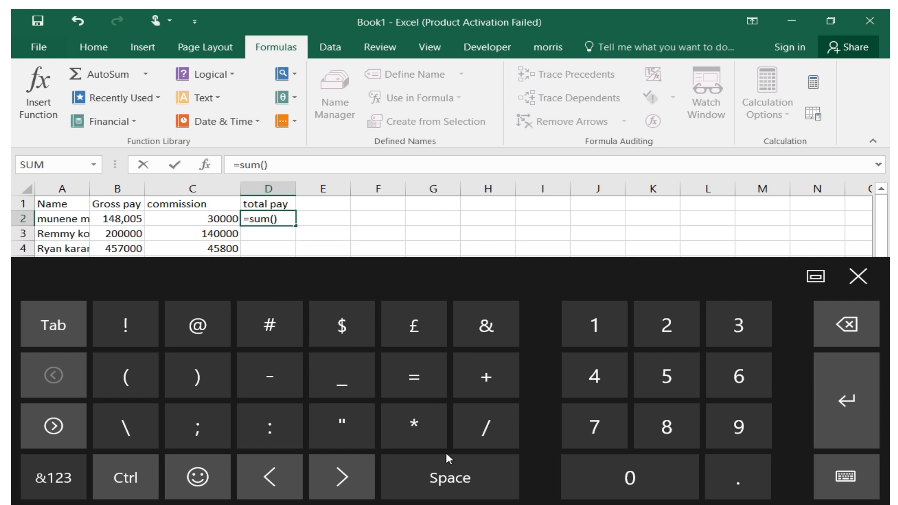
{"action": "left_click", "coordinate": [269, 479]}
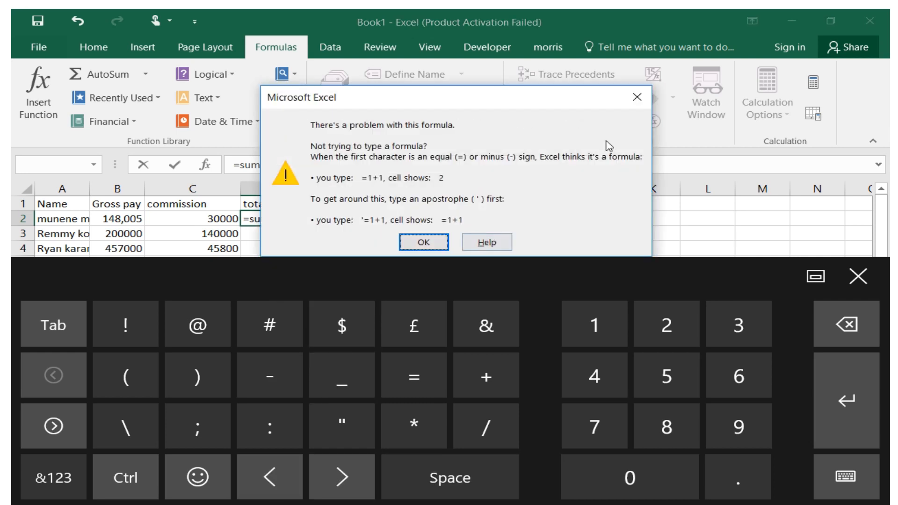
{"action": "left_click", "coordinate": [635, 104]}
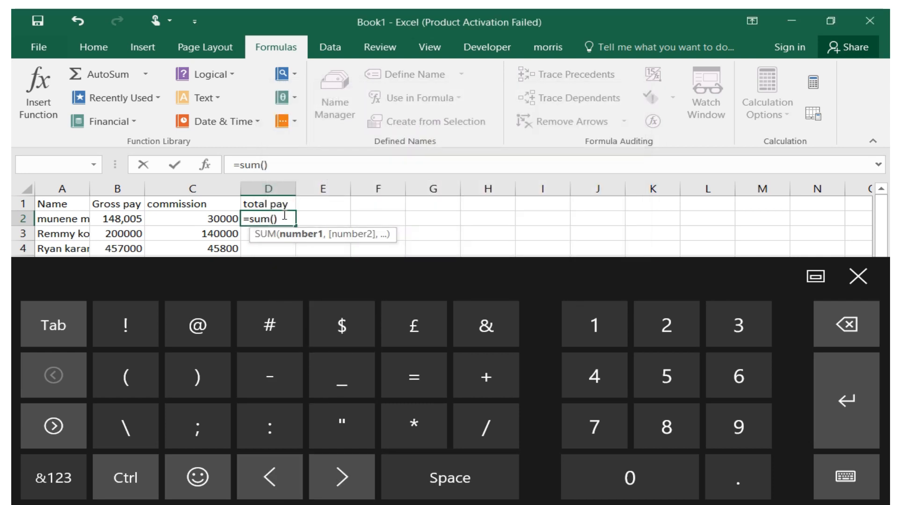
Complete the D2 formula as =sum(B2+C2), adding the first employee's gross pay and commission
{"action": "left_click", "coordinate": [816, 332]}
{"action": "left_click", "coordinate": [110, 219]}
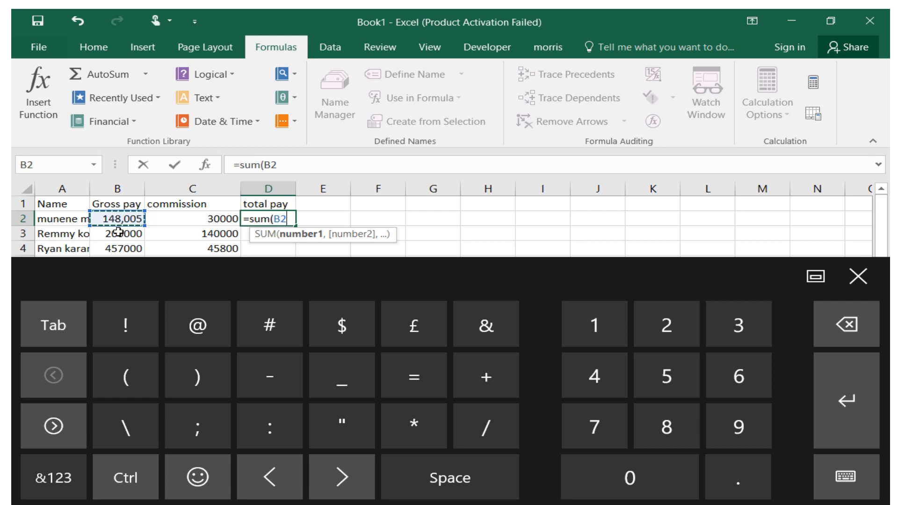
{"action": "left_click", "coordinate": [497, 383]}
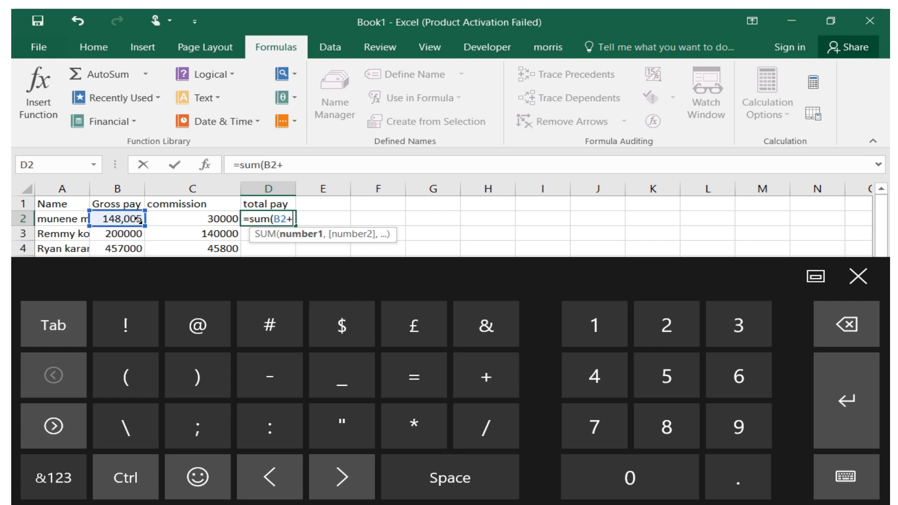
{"action": "left_click", "coordinate": [168, 219]}
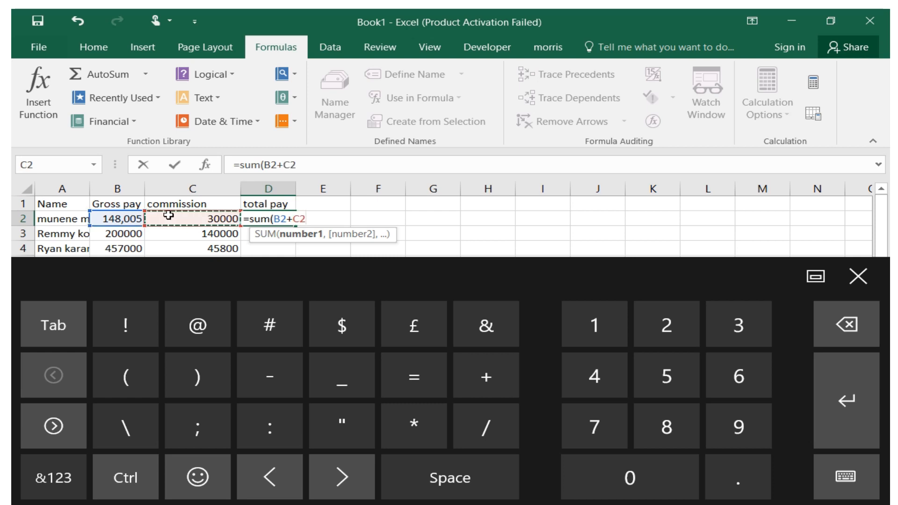
{"action": "left_click", "coordinate": [199, 378]}
Remove the +C2 term from the D2 formula, add it again from the commission cell, and confirm =sum(B2+C2)
{"action": "left_click", "coordinate": [298, 164]}
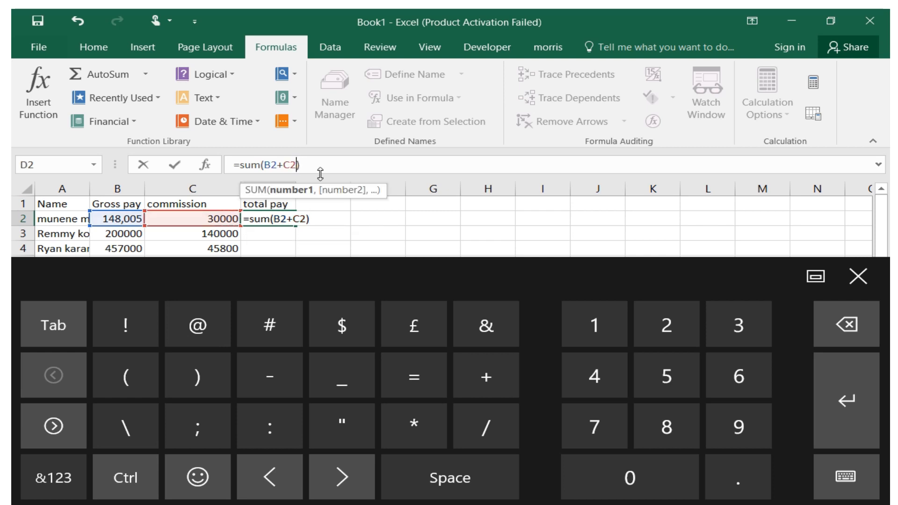
{"action": "left_click", "coordinate": [858, 333]}
{"action": "key", "text": "BackSpace"}
{"action": "key", "text": "BackSpace"}
{"action": "key", "text": "BackSpace"}
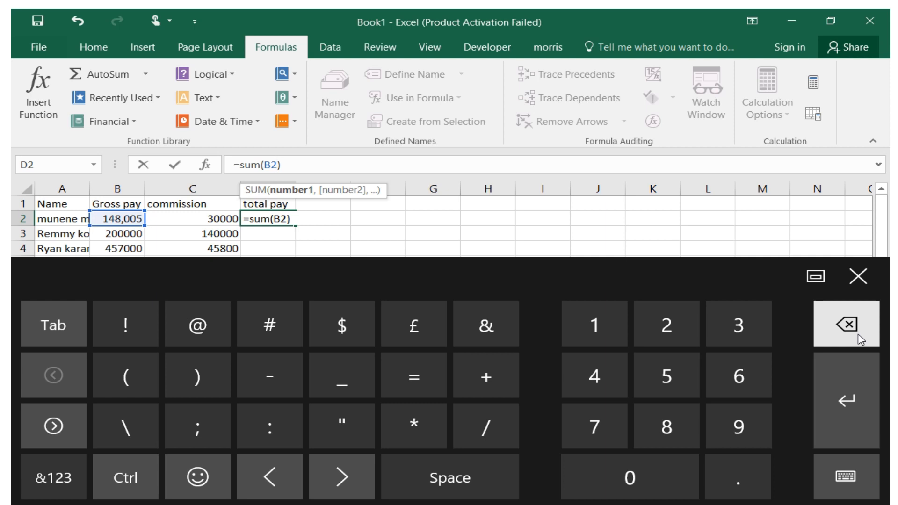
{"action": "left_click", "coordinate": [476, 377]}
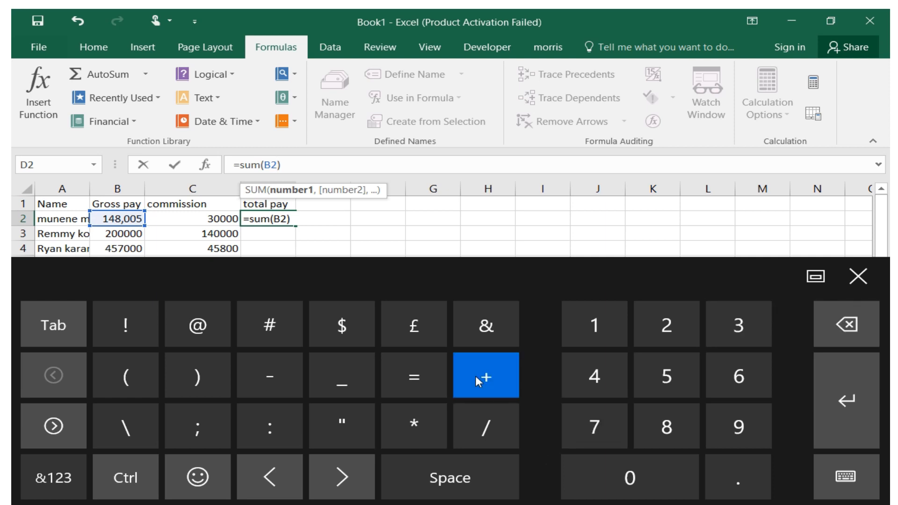
{"action": "left_click", "coordinate": [173, 220]}
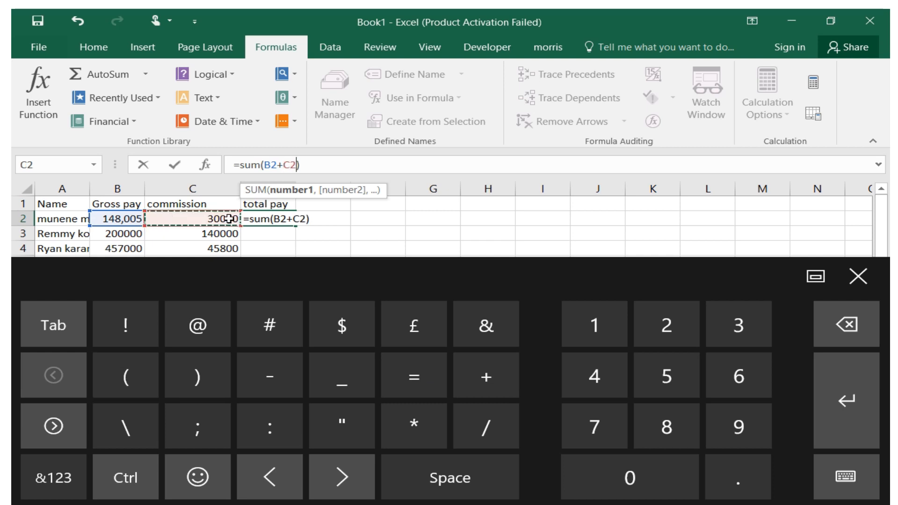
{"action": "left_click", "coordinate": [840, 403]}
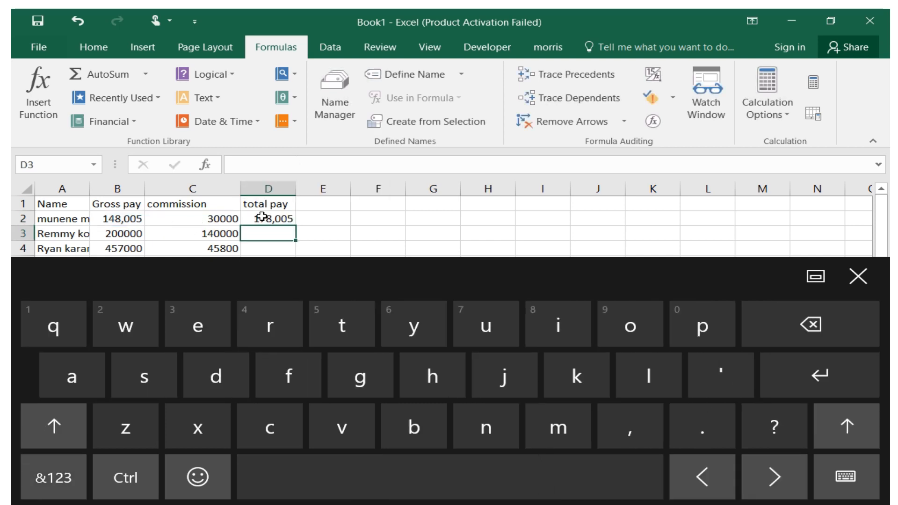
{"action": "left_click", "coordinate": [263, 218]}
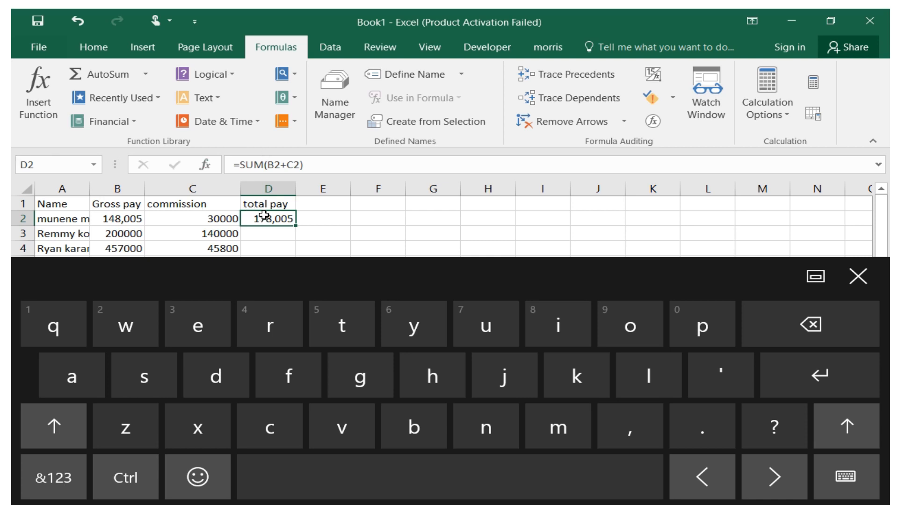
Try to insert the PRODUCT function with the argument B2:C2 into the D2 total pay formula
{"action": "left_click", "coordinate": [92, 165]}
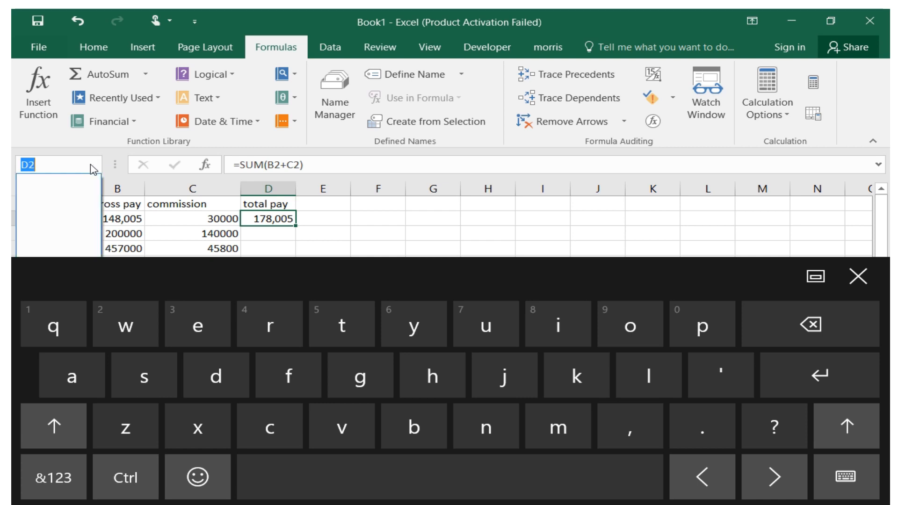
{"action": "left_click", "coordinate": [92, 165]}
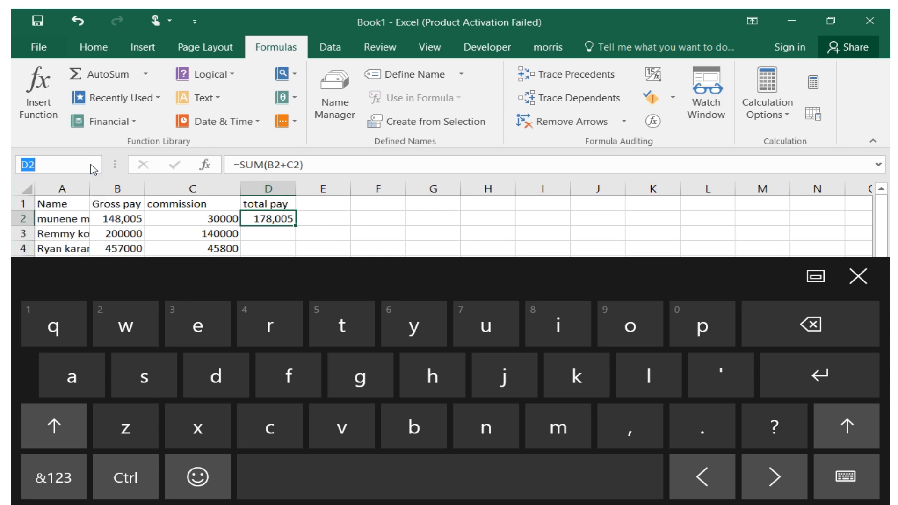
{"action": "left_click", "coordinate": [304, 164]}
{"action": "left_click", "coordinate": [295, 165]}
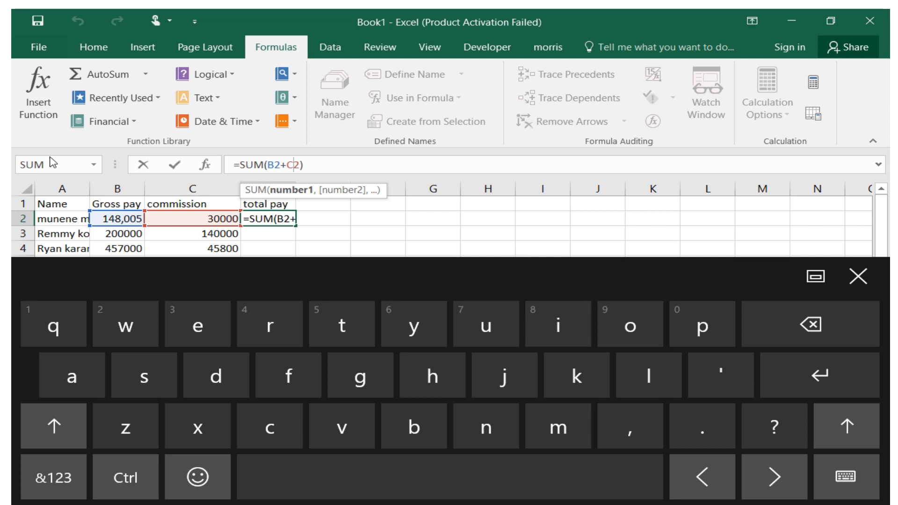
{"action": "left_click", "coordinate": [93, 166]}
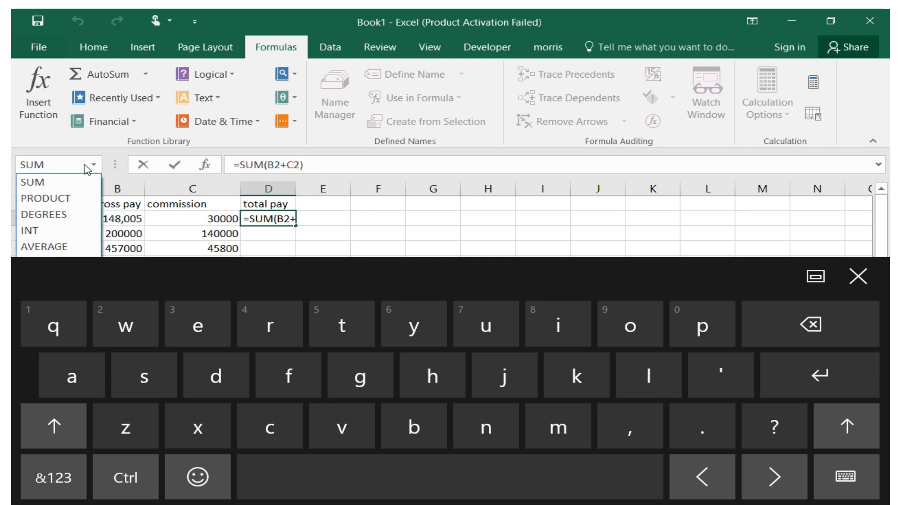
{"action": "left_click", "coordinate": [65, 198]}
{"action": "left_click", "coordinate": [858, 276]}
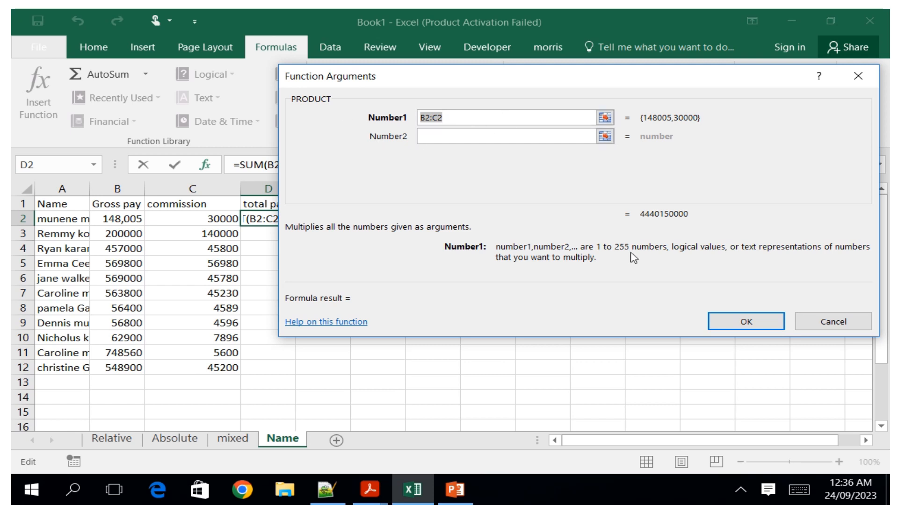
{"action": "left_click", "coordinate": [740, 321]}
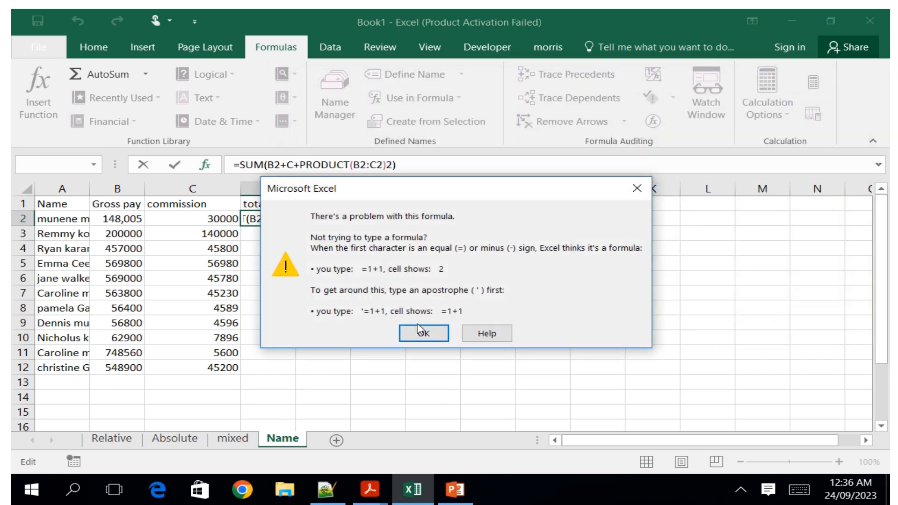
{"action": "left_click", "coordinate": [441, 338]}
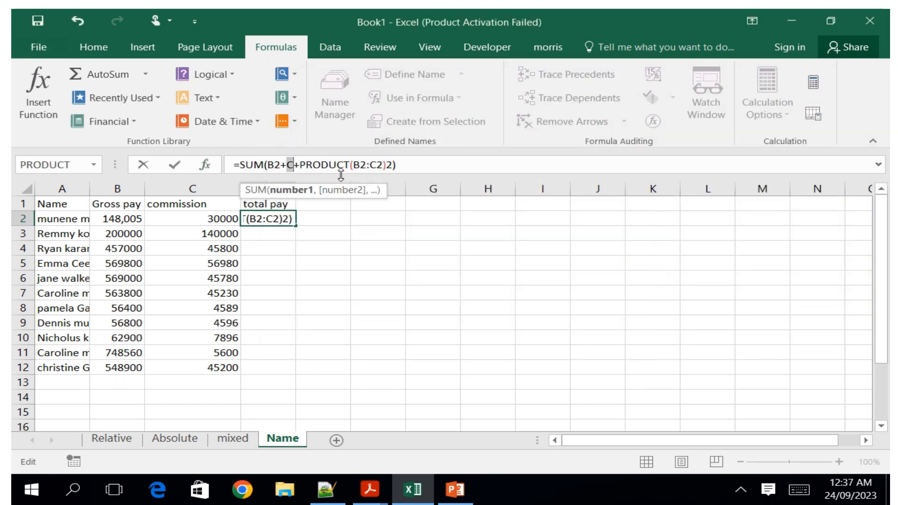
Erase the broken D2 formula back to =SUM(, removing the PRODUCT function and the earlier cell terms
{"action": "left_click", "coordinate": [77, 20]}
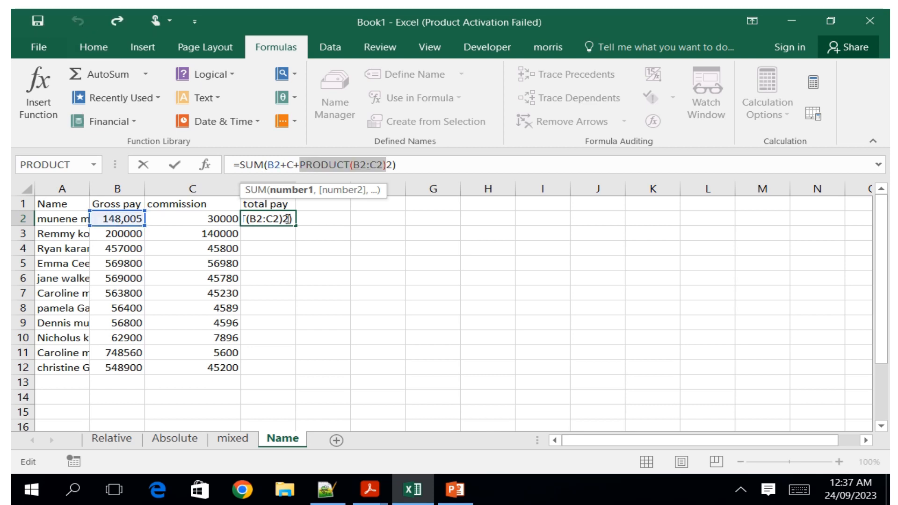
{"action": "left_click", "coordinate": [116, 21]}
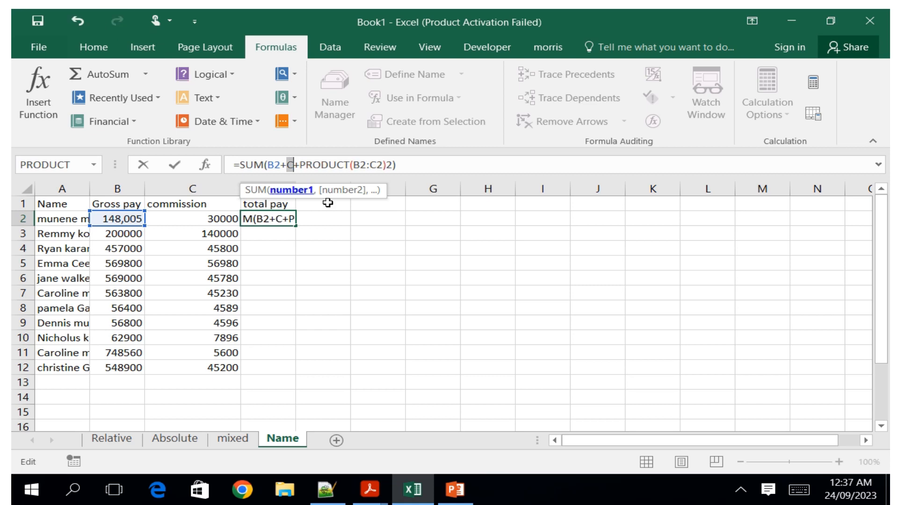
{"action": "left_click", "coordinate": [281, 218]}
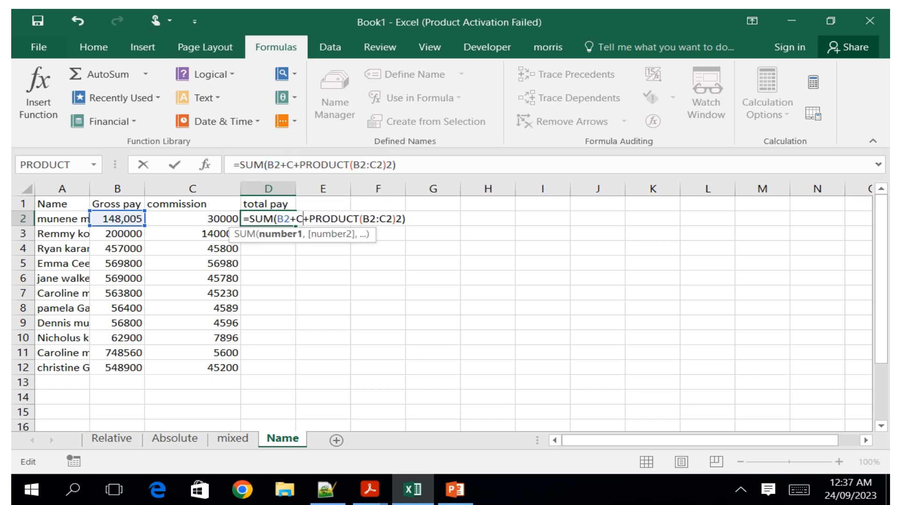
{"action": "left_click", "coordinate": [799, 489]}
{"action": "left_click", "coordinate": [803, 343]}
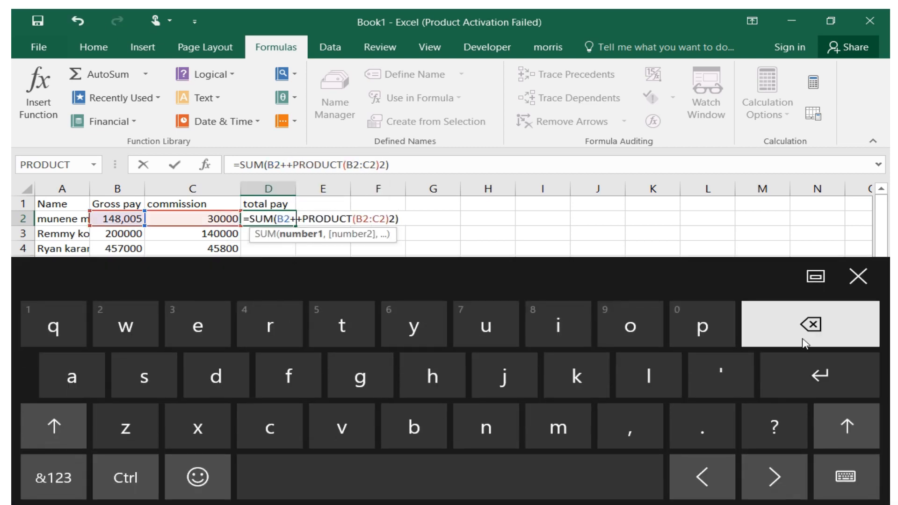
{"action": "left_click", "coordinate": [802, 343]}
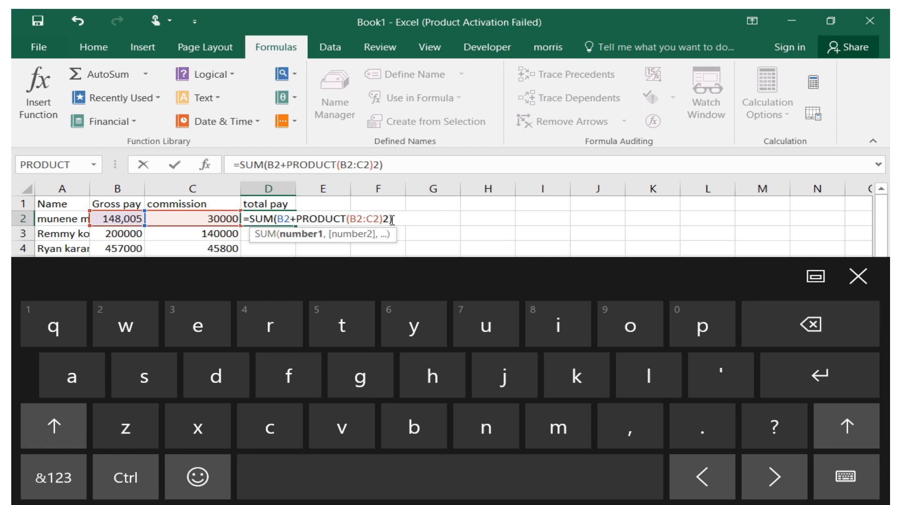
{"action": "left_click", "coordinate": [823, 335]}
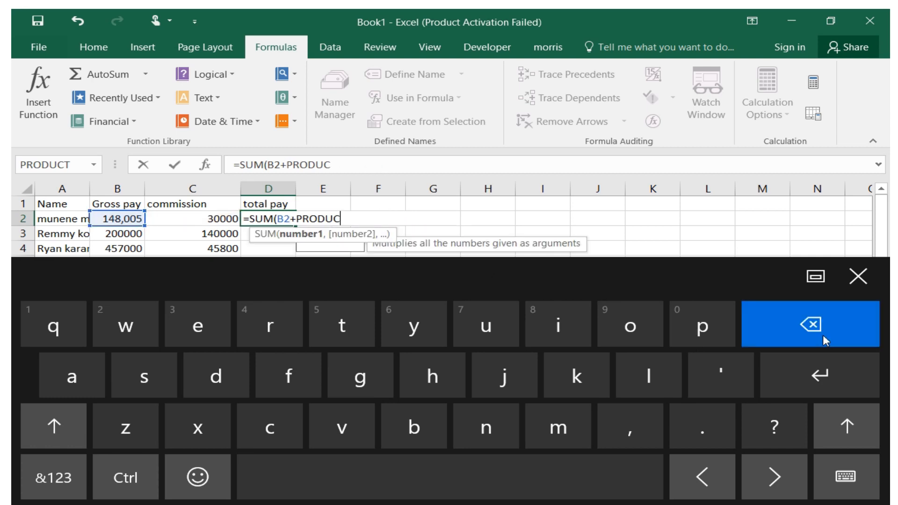
{"action": "left_click", "coordinate": [823, 335]}
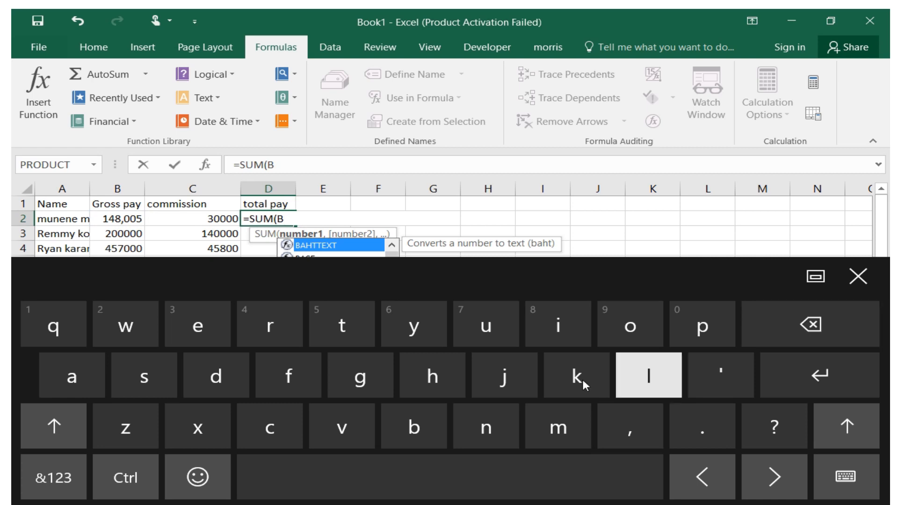
{"action": "left_click", "coordinate": [811, 324]}
Complete the D2 formula as =SUM(B2+C2) from the first employee's gross pay and commission cells, and confirm it
{"action": "left_click", "coordinate": [114, 217]}
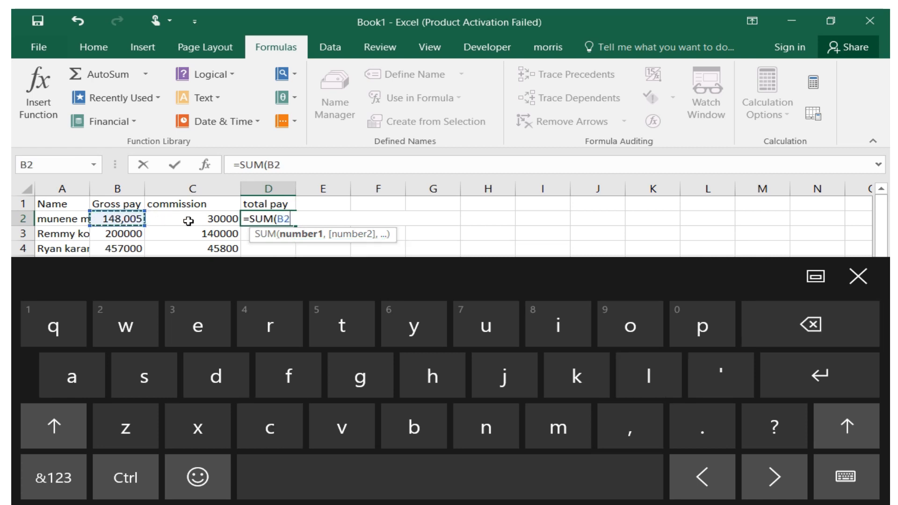
{"action": "left_click", "coordinate": [53, 478]}
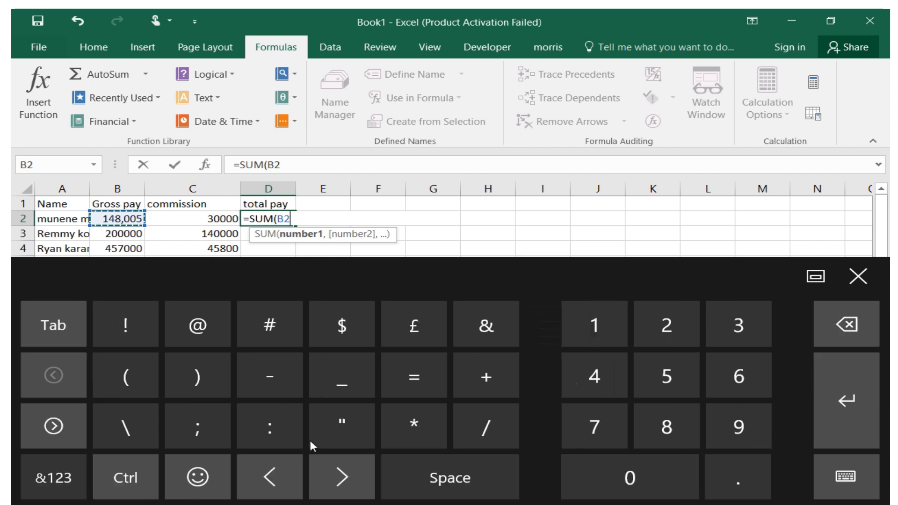
{"action": "left_click", "coordinate": [484, 379]}
{"action": "left_click", "coordinate": [196, 223]}
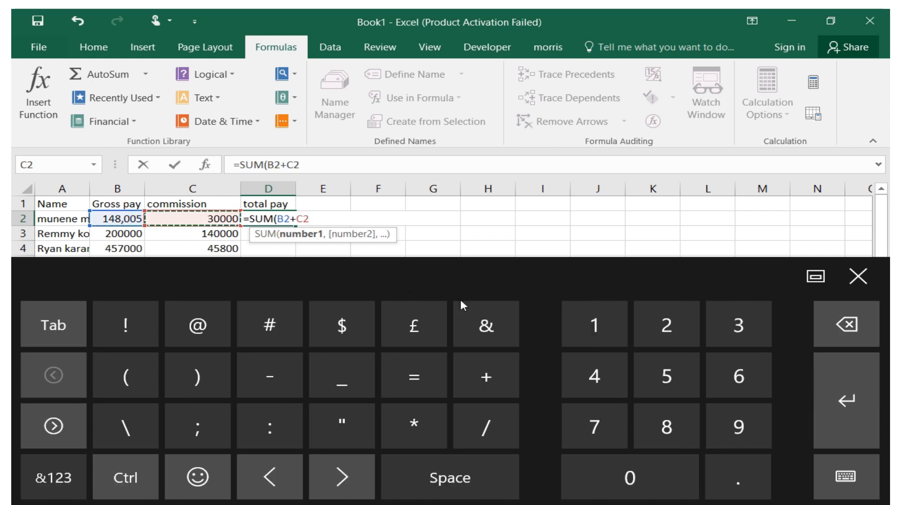
{"action": "left_click", "coordinate": [198, 377]}
{"action": "left_click", "coordinate": [820, 424]}
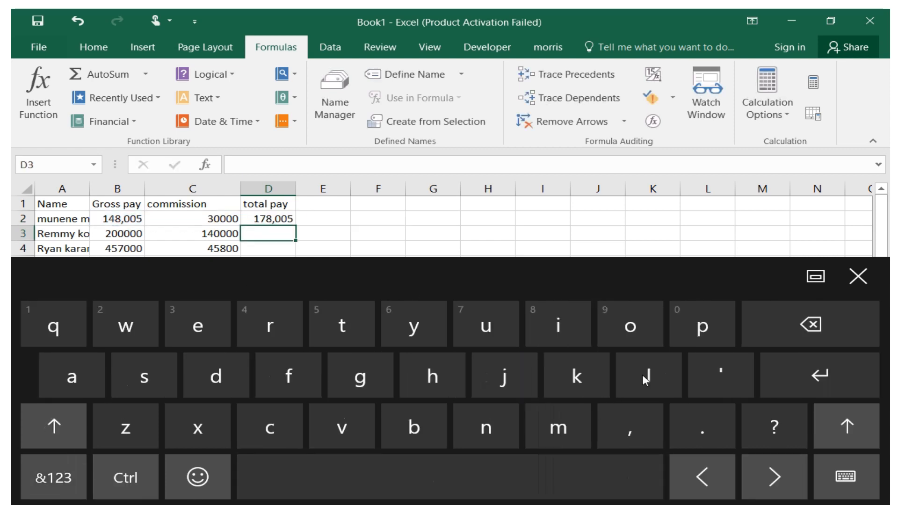
Fill the total pay formula from D2 down through D12 for the remaining employees
{"action": "left_click", "coordinate": [863, 284]}
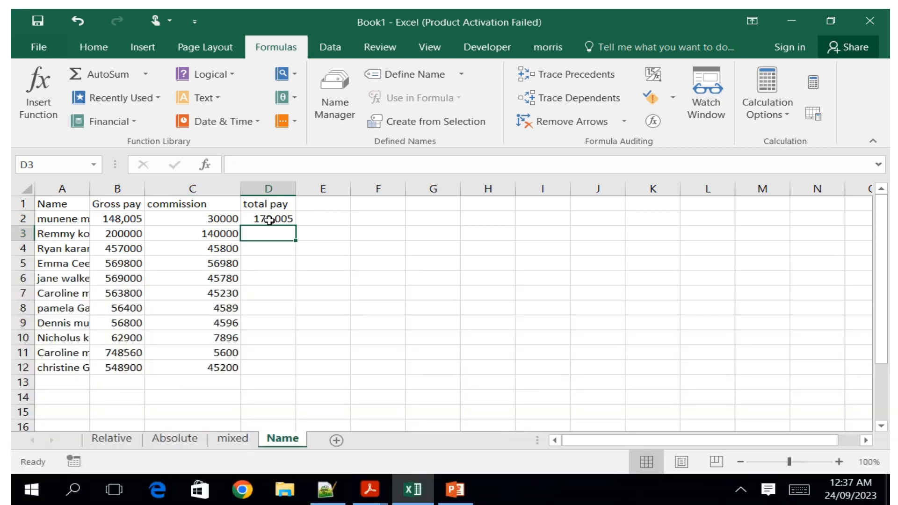
{"action": "left_click", "coordinate": [283, 220]}
{"action": "left_click_drag", "start_coordinate": [296, 227], "coordinate": [290, 365]}
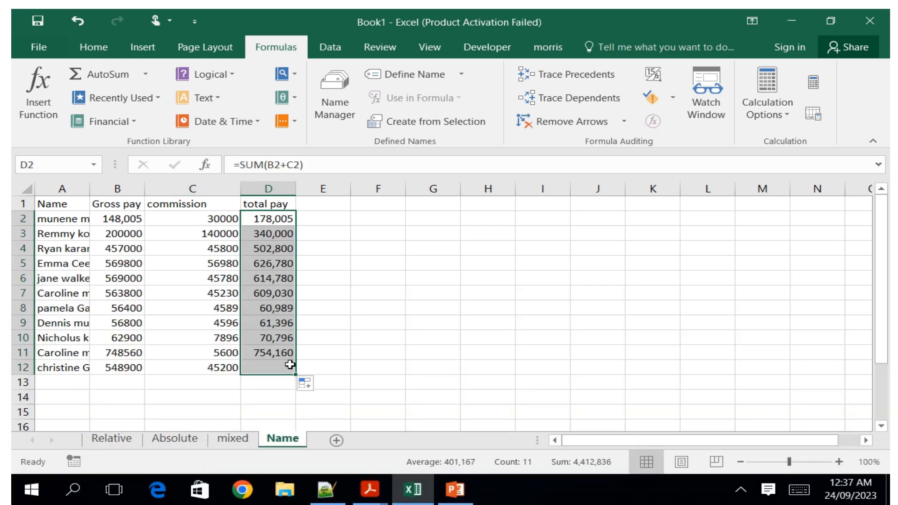
Open the copied total pay formula in D6 to examine its cell references
{"action": "left_click", "coordinate": [267, 284]}
{"action": "double_click", "coordinate": [256, 283]}
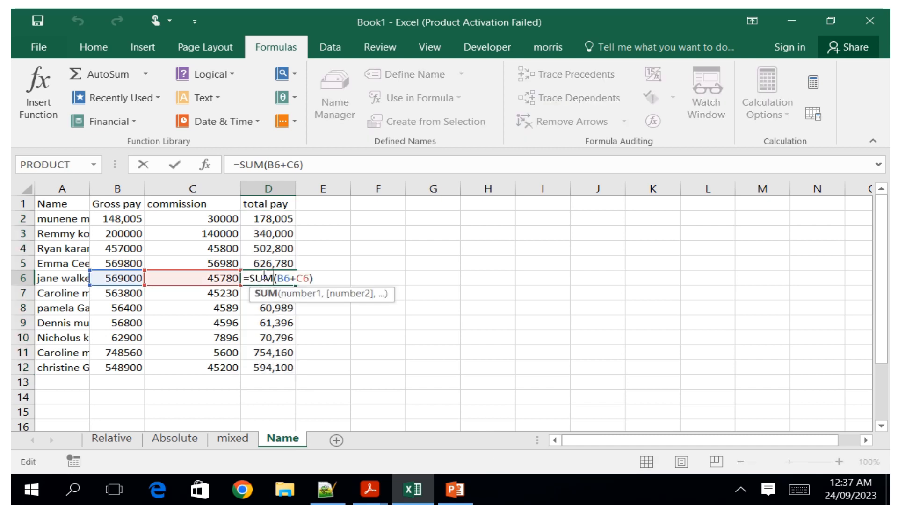